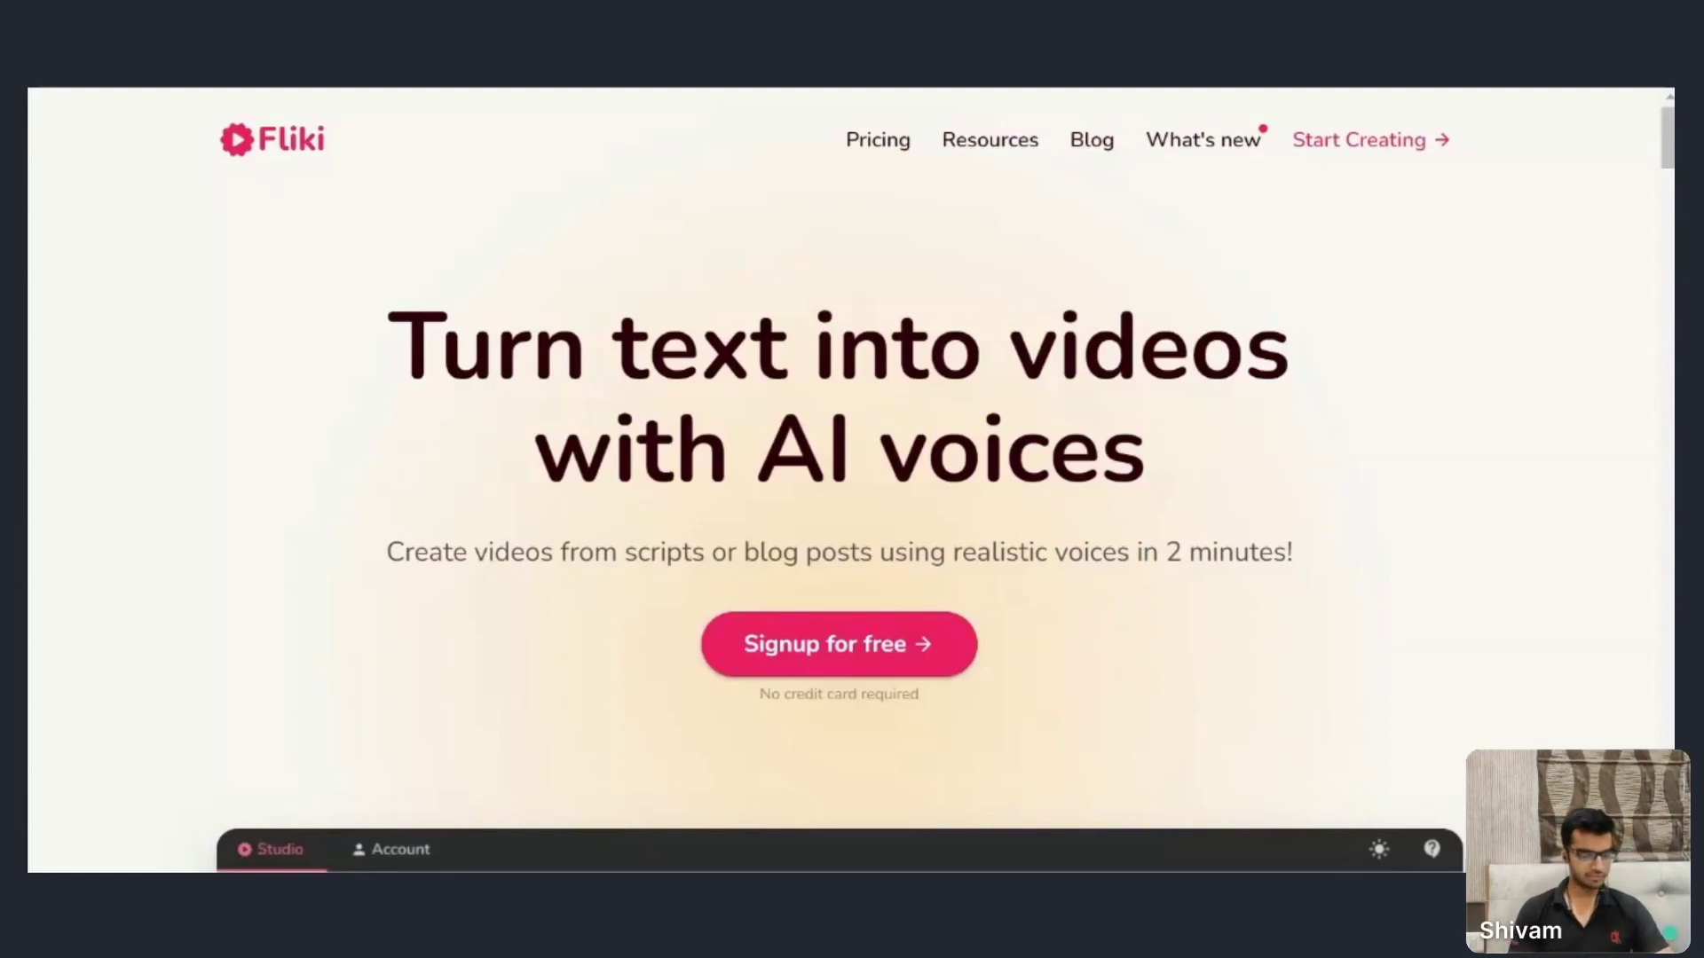
- Jump to the bottom of the Fliki landing page
{"action": "key", "text": "End"}
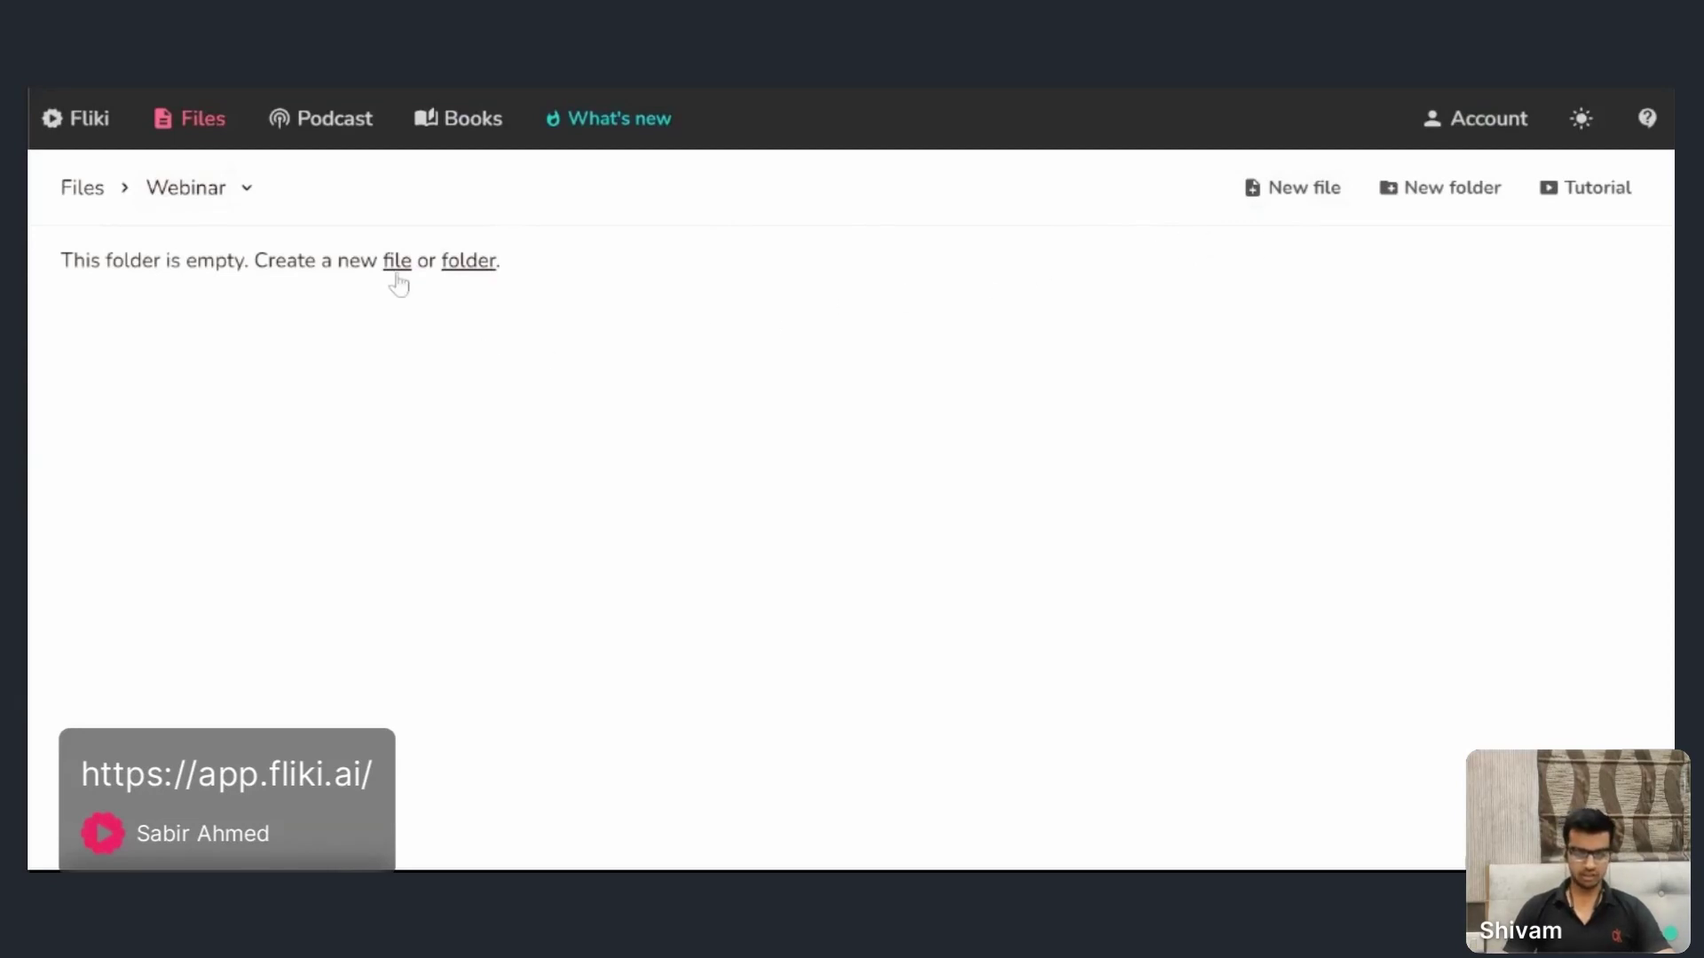
- Create a new English video file named 'finance video' in the Webinar folder
{"action": "left_click", "coordinate": [1319, 211]}
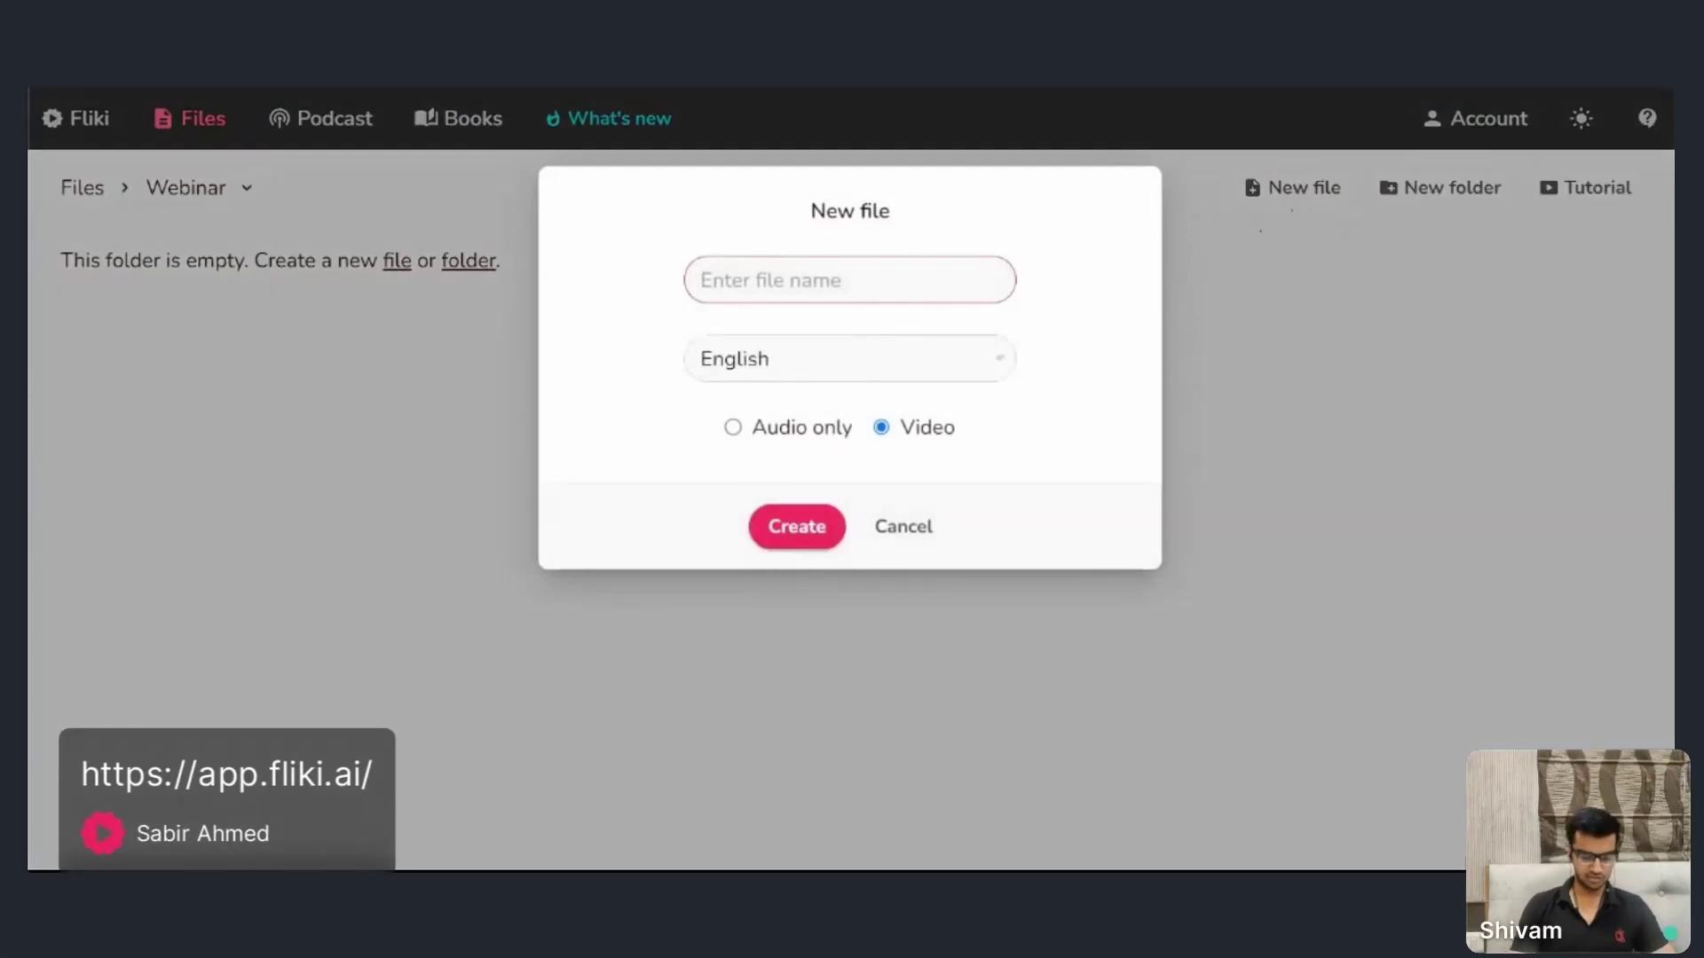
{"action": "type", "text": "finance video"}
{"action": "left_click", "coordinate": [857, 354]}
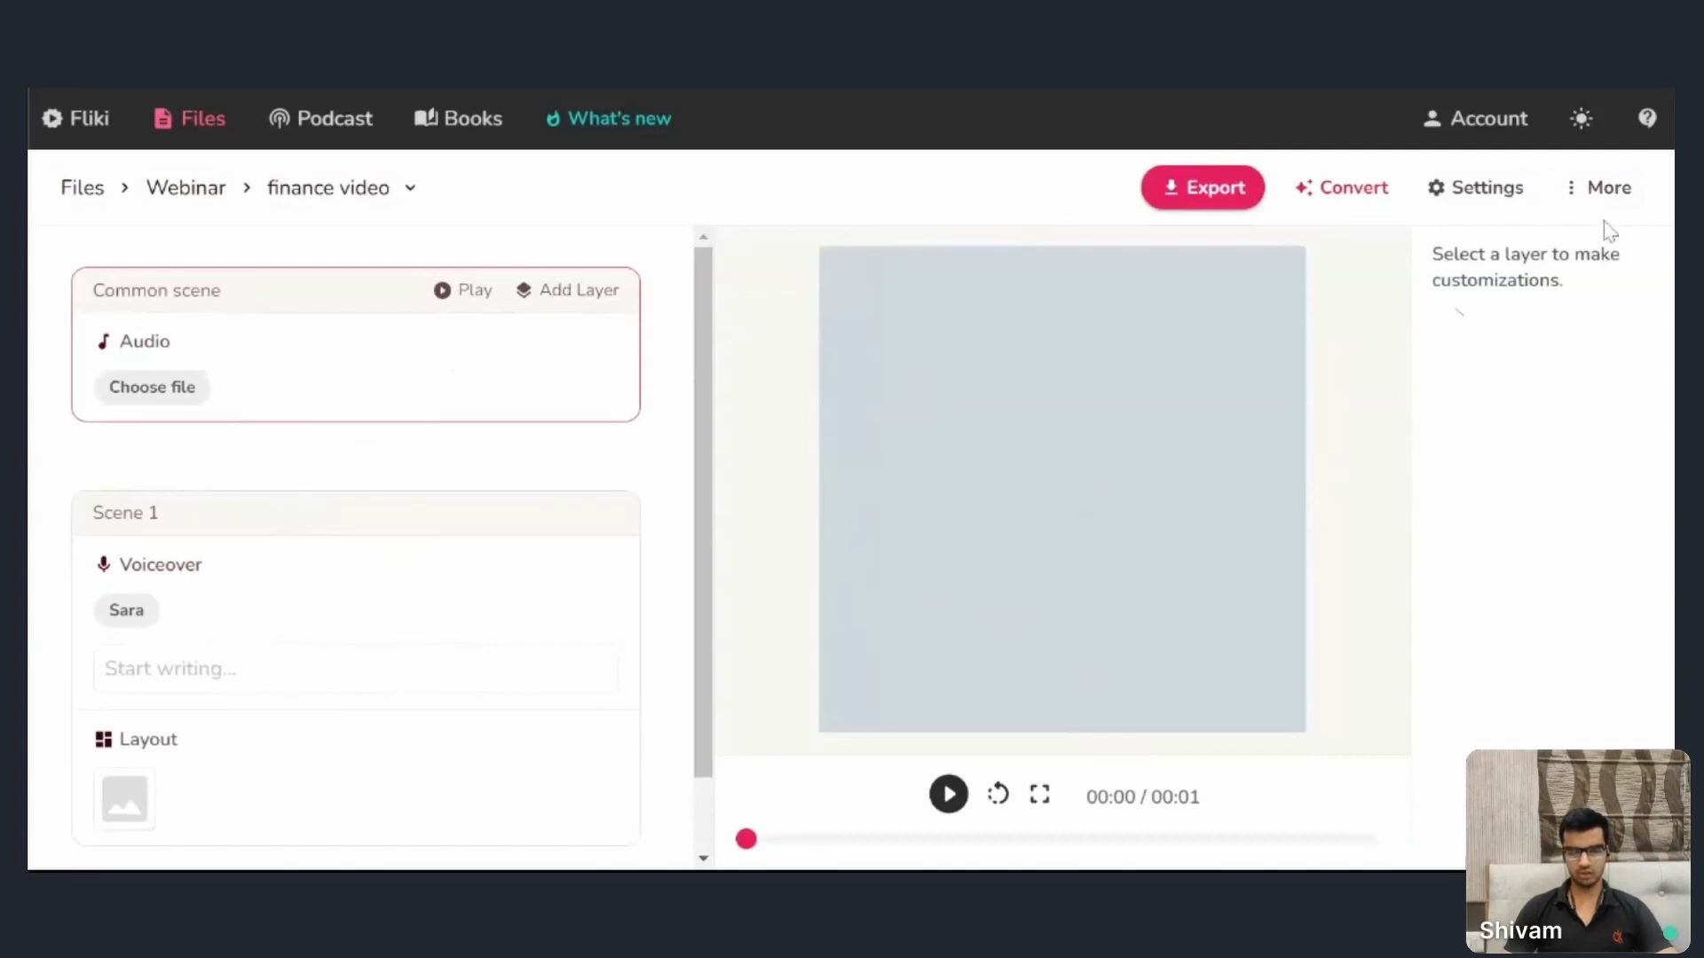
{"action": "left_click", "coordinate": [1608, 197]}
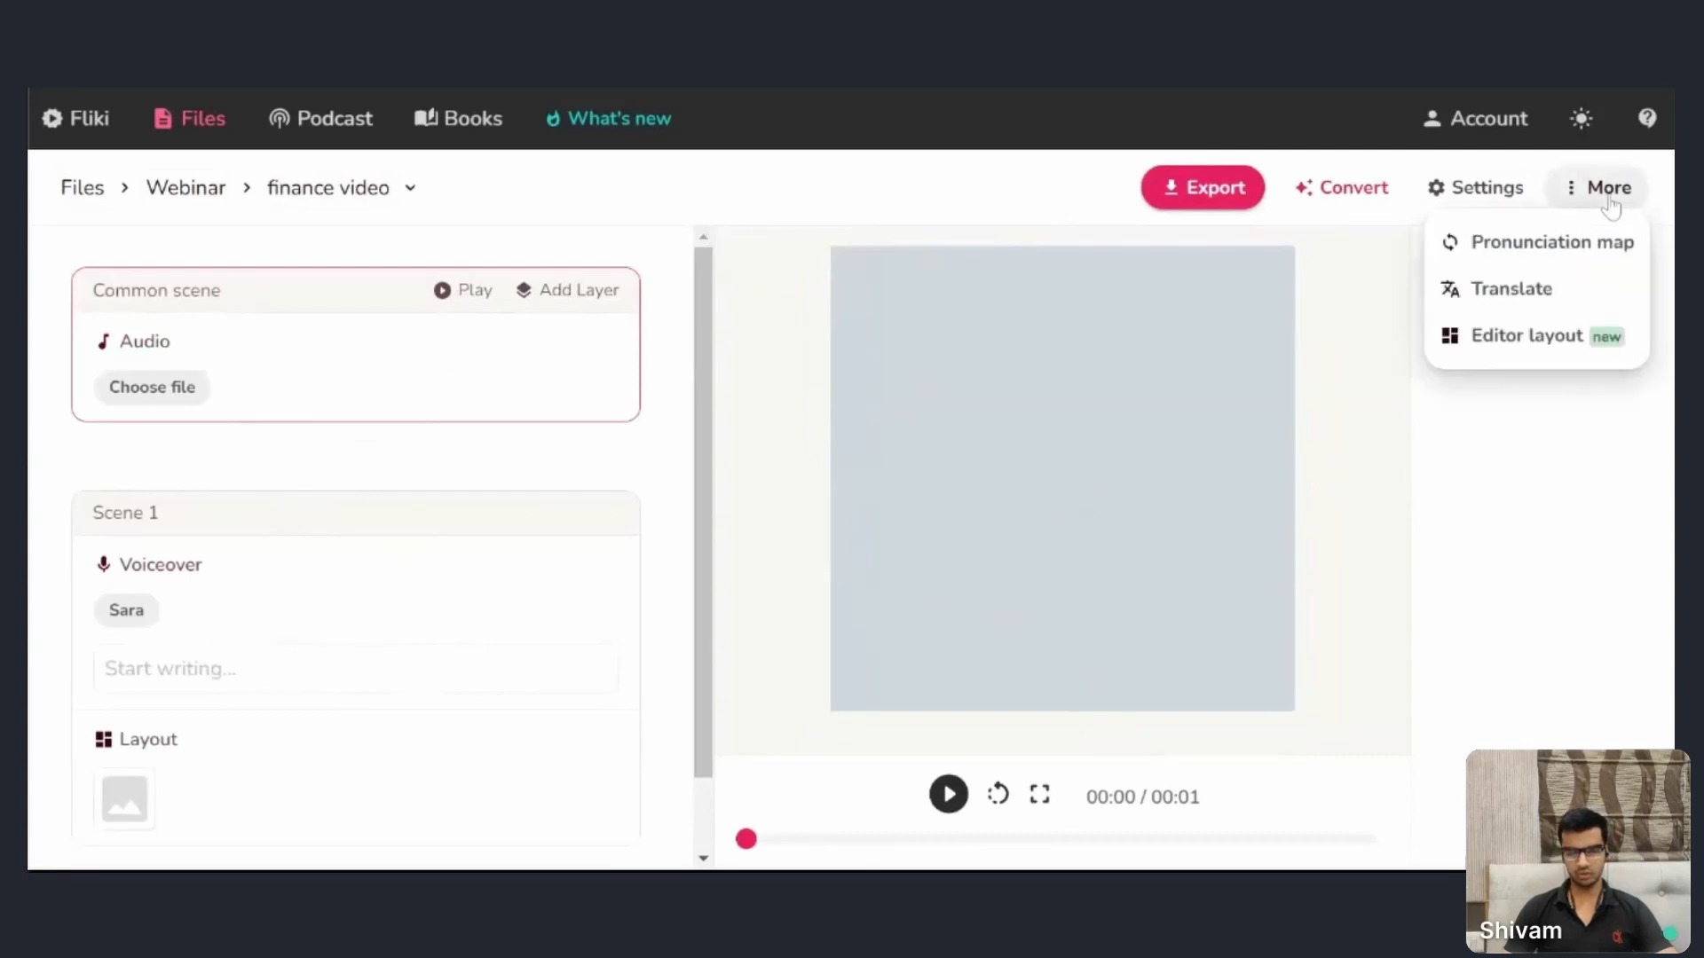
{"action": "left_click", "coordinate": [1513, 346]}
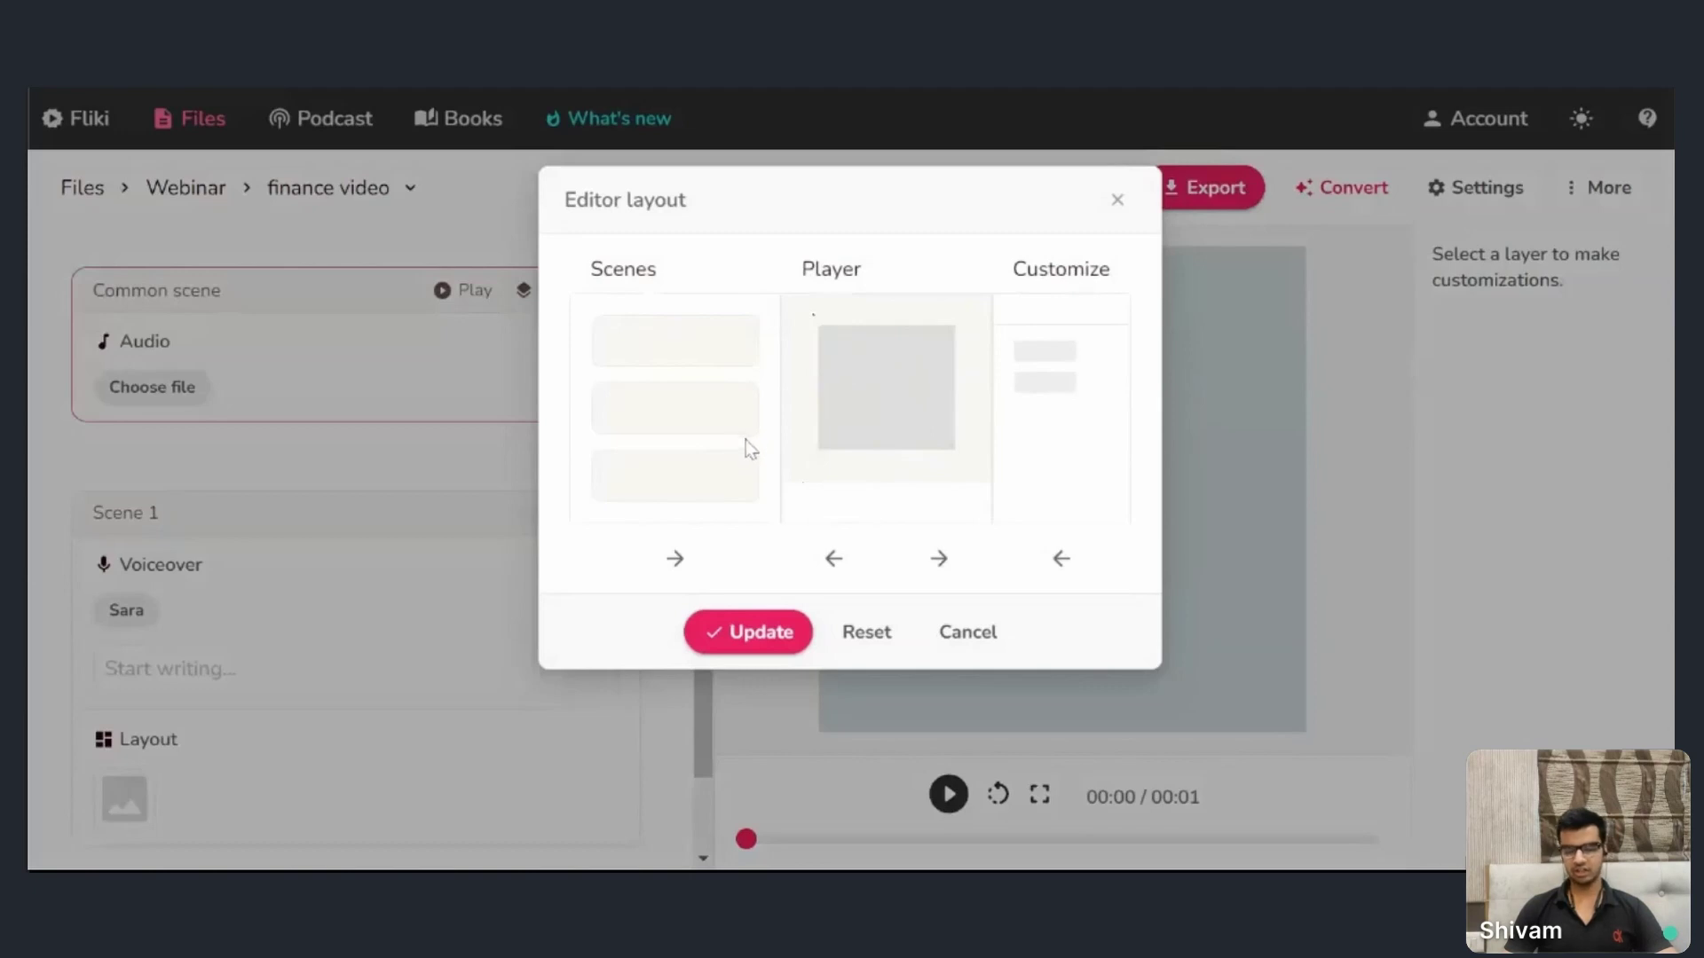
{"action": "left_click", "coordinate": [838, 561]}
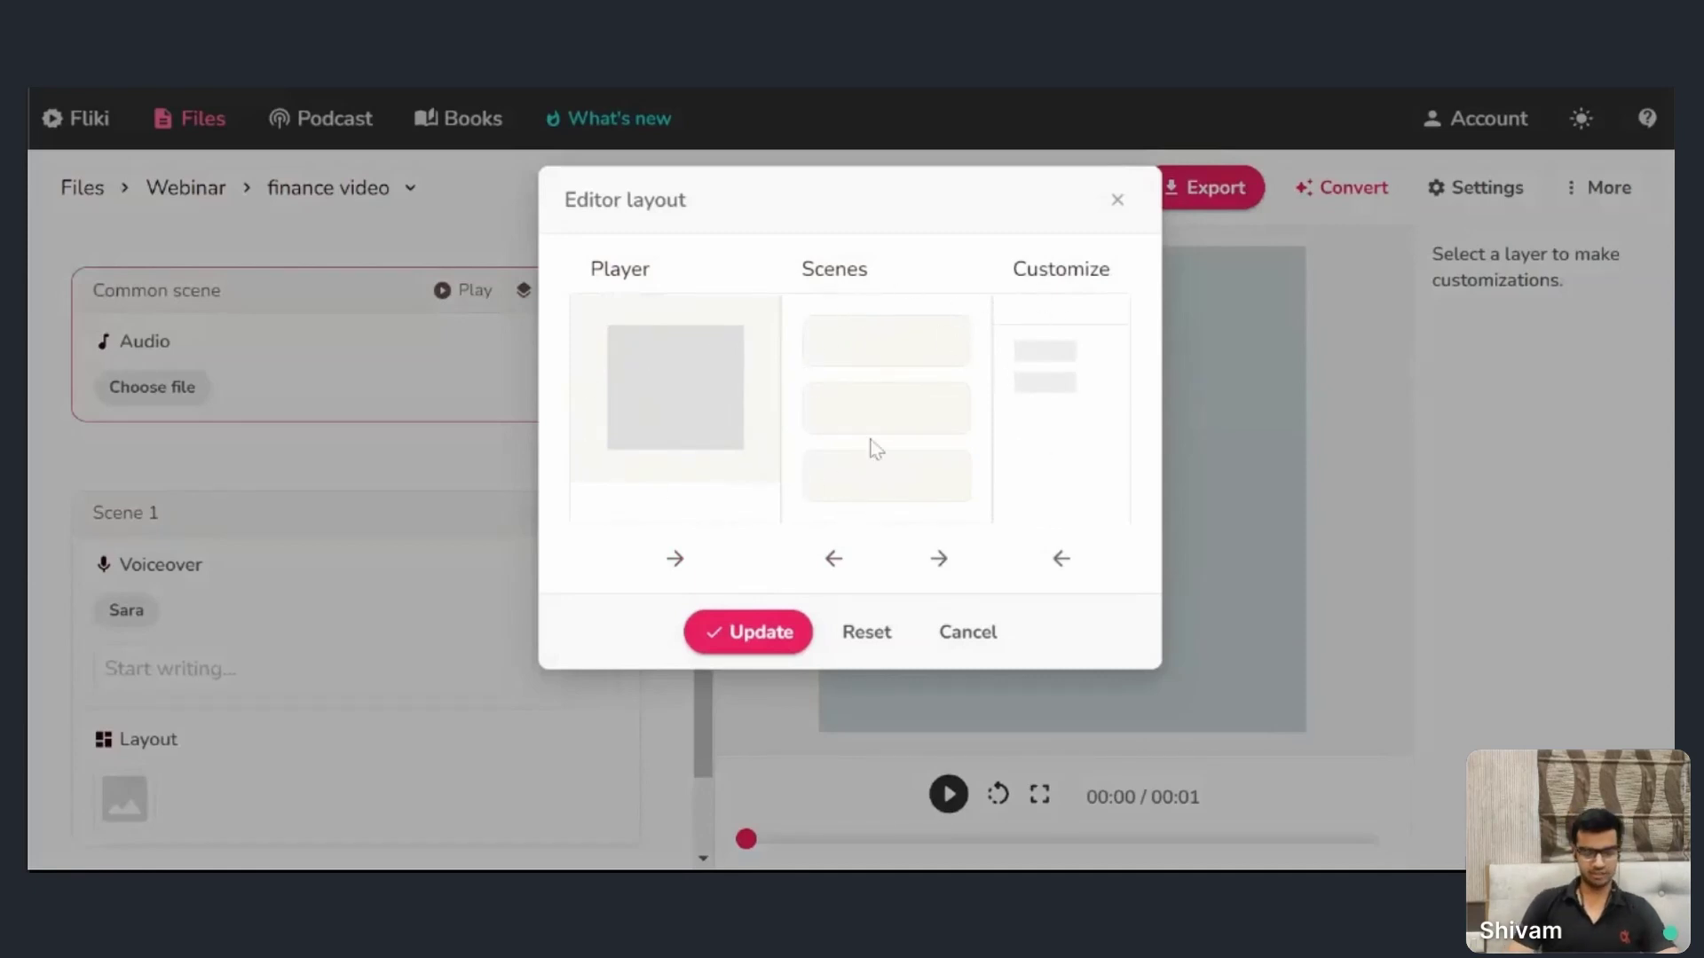
{"action": "left_click", "coordinate": [752, 635]}
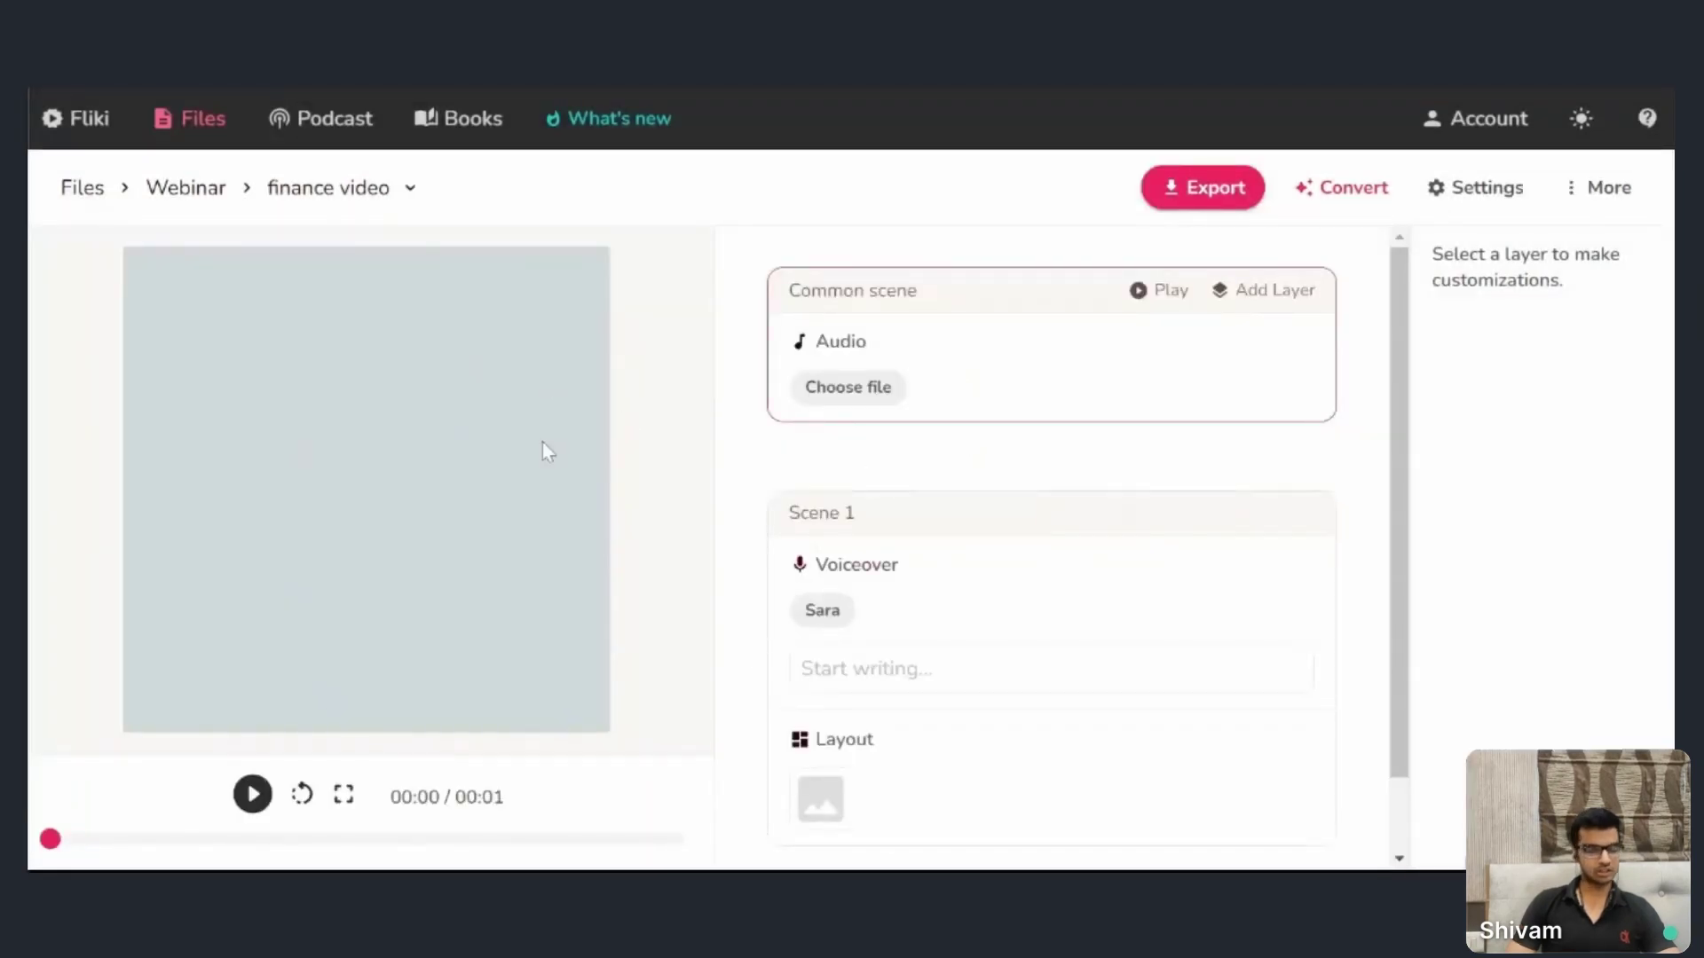
{"action": "left_click", "coordinate": [1606, 190]}
{"action": "left_click", "coordinate": [1527, 331]}
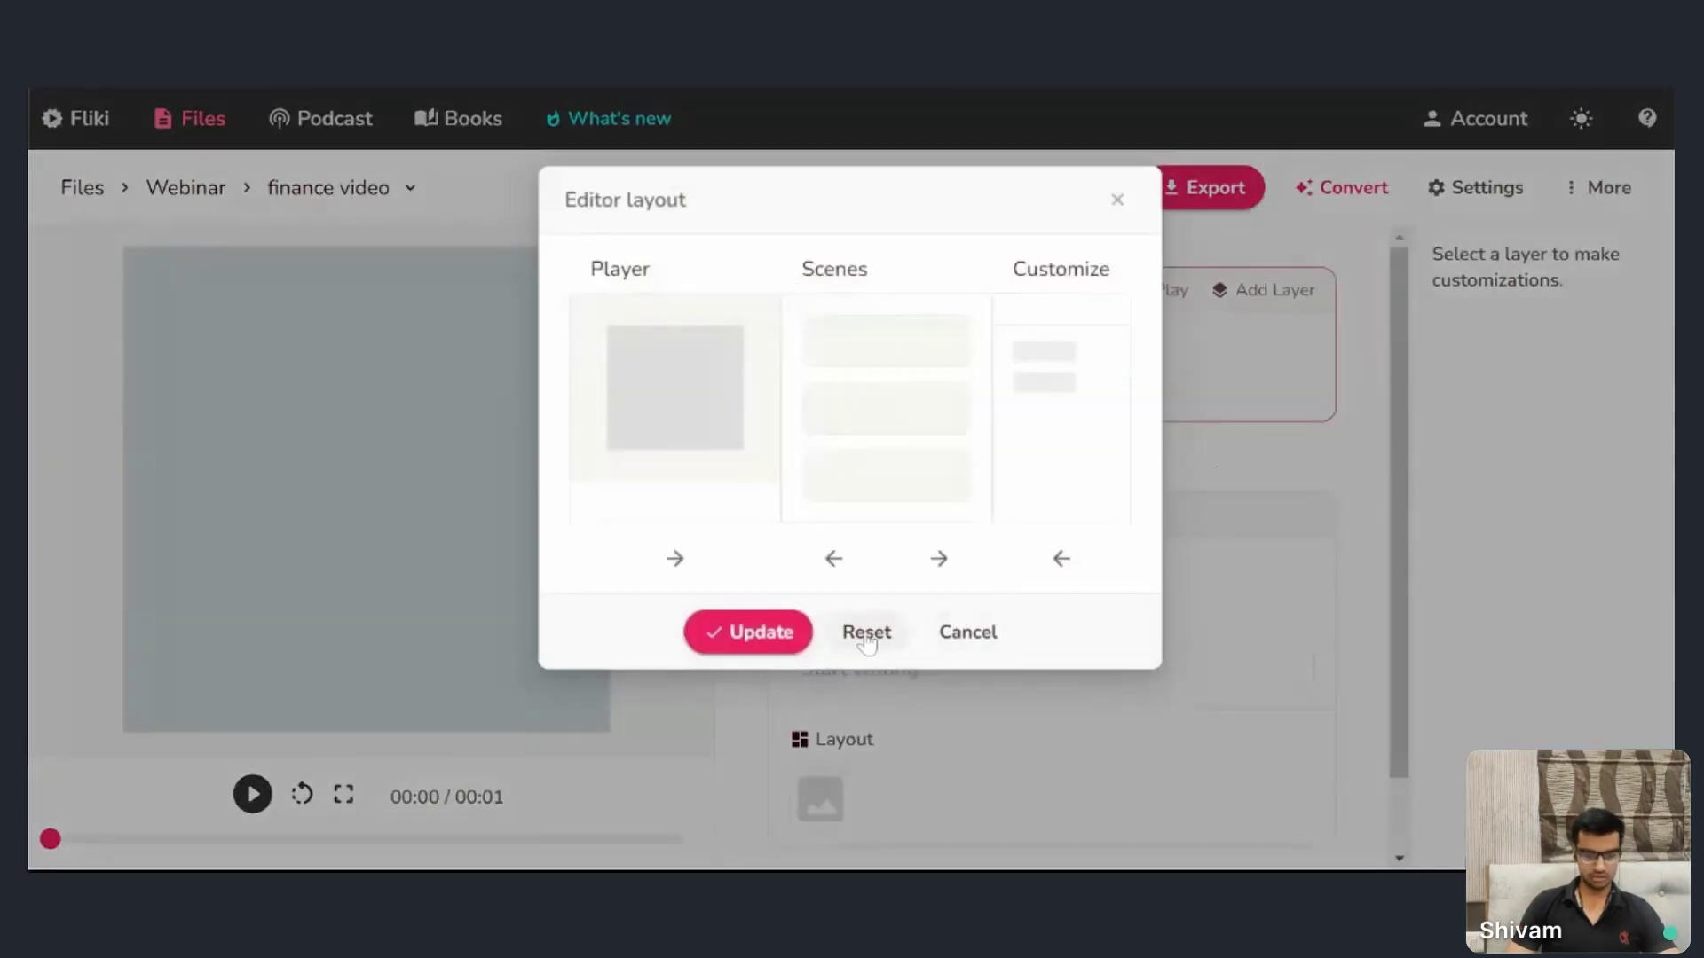
{"action": "left_click", "coordinate": [236, 448]}
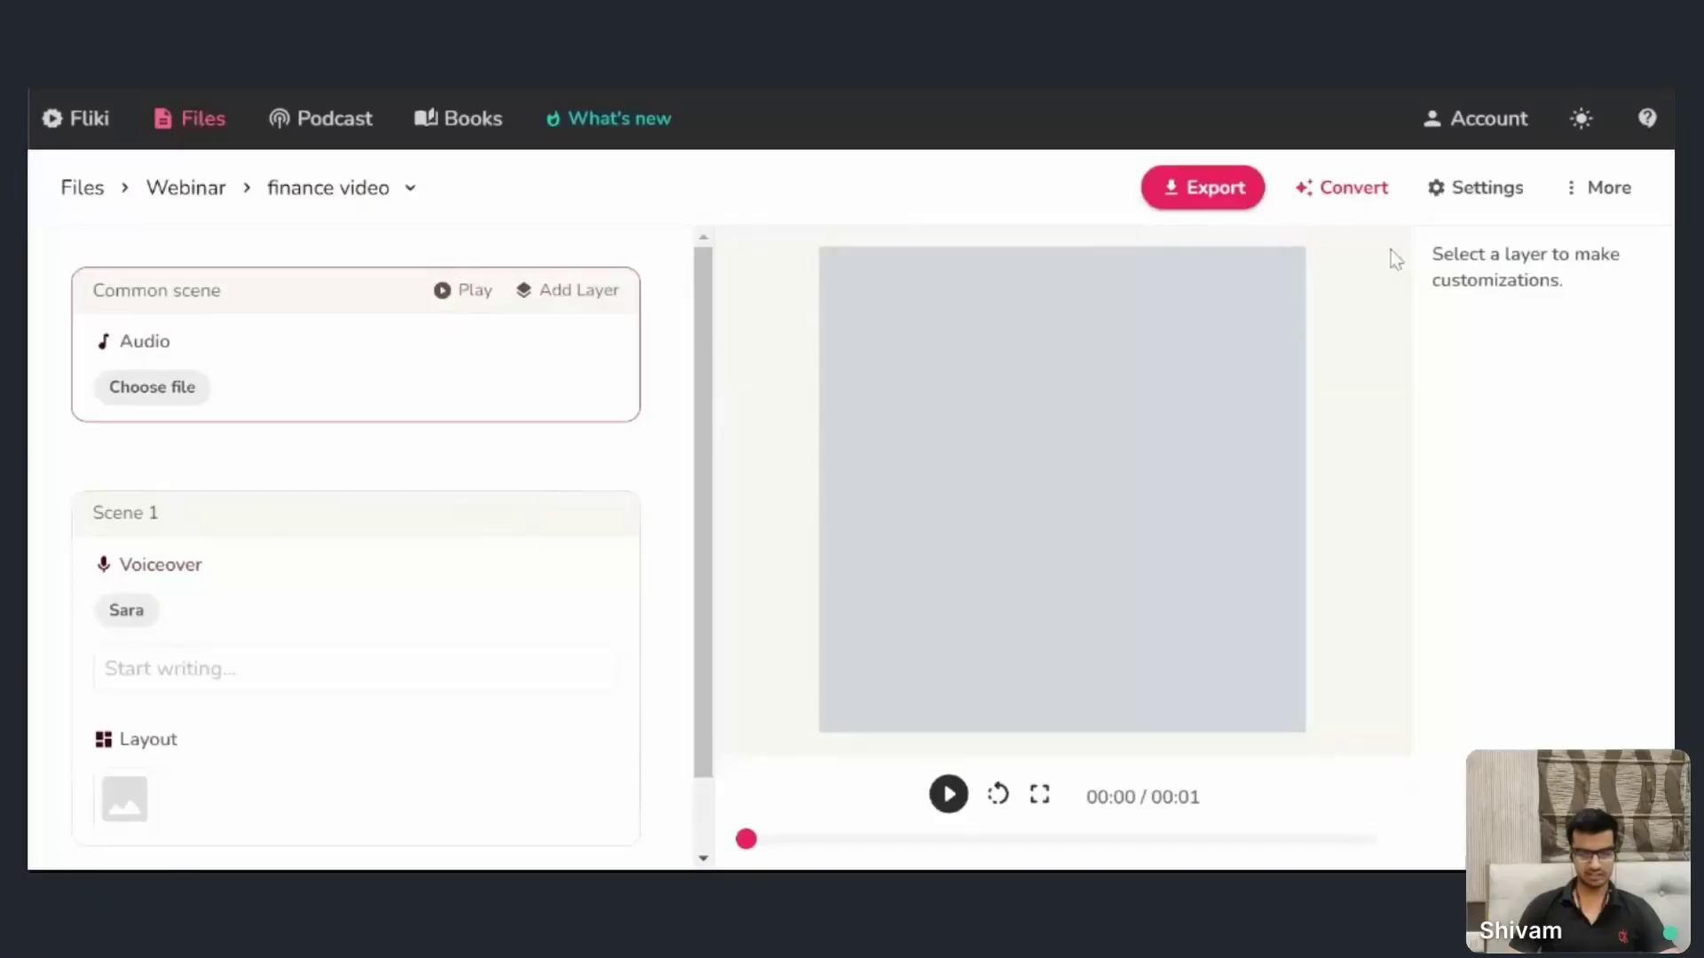
- Submit the idea 'budgeting tips for beginners with summary' through Idea to video
{"action": "left_click", "coordinate": [1379, 189]}
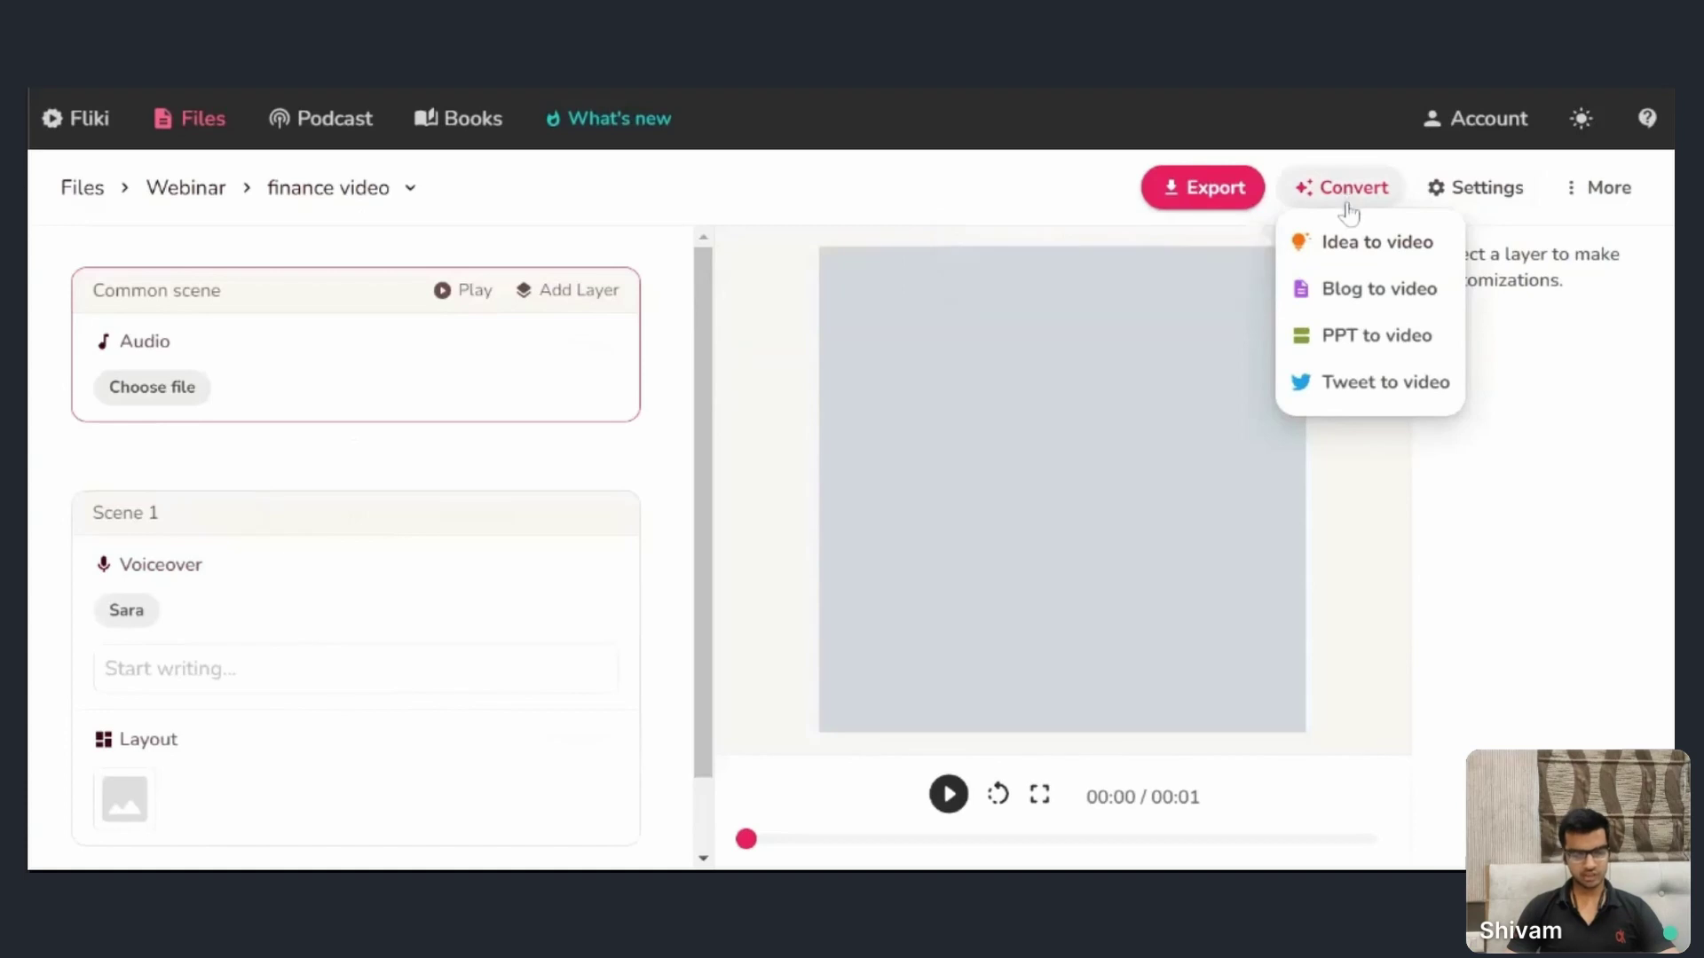
{"action": "left_click", "coordinate": [1373, 245]}
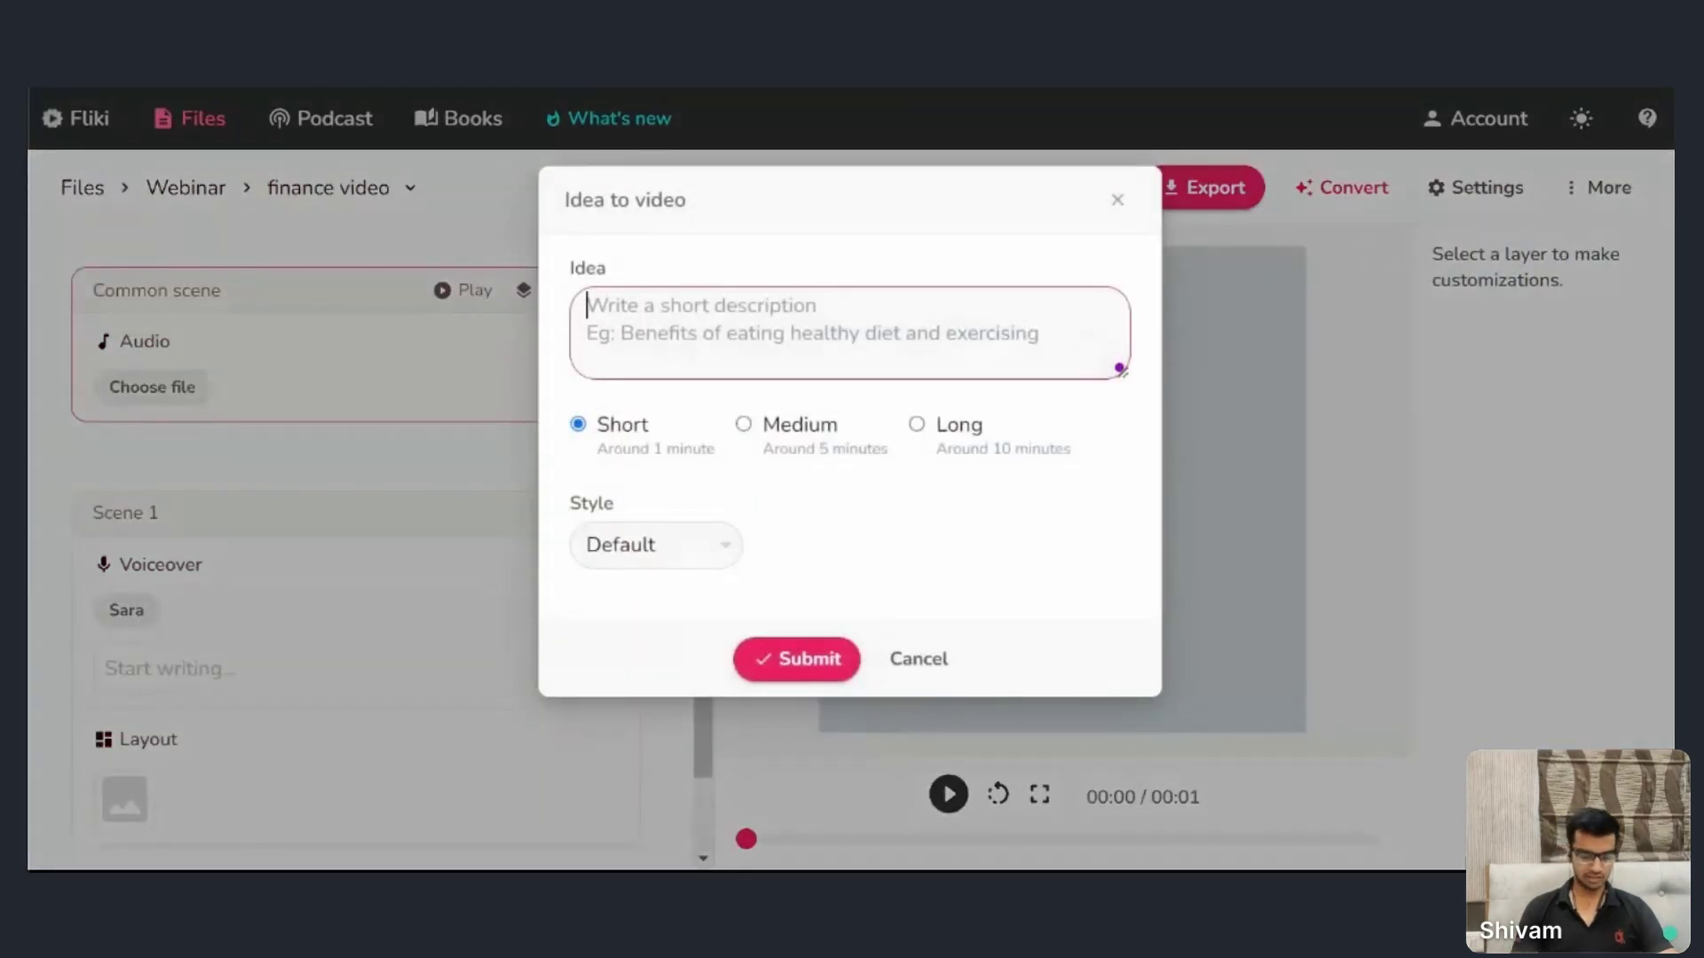
{"action": "type", "text": "budgeting tips for beginners with summary"}
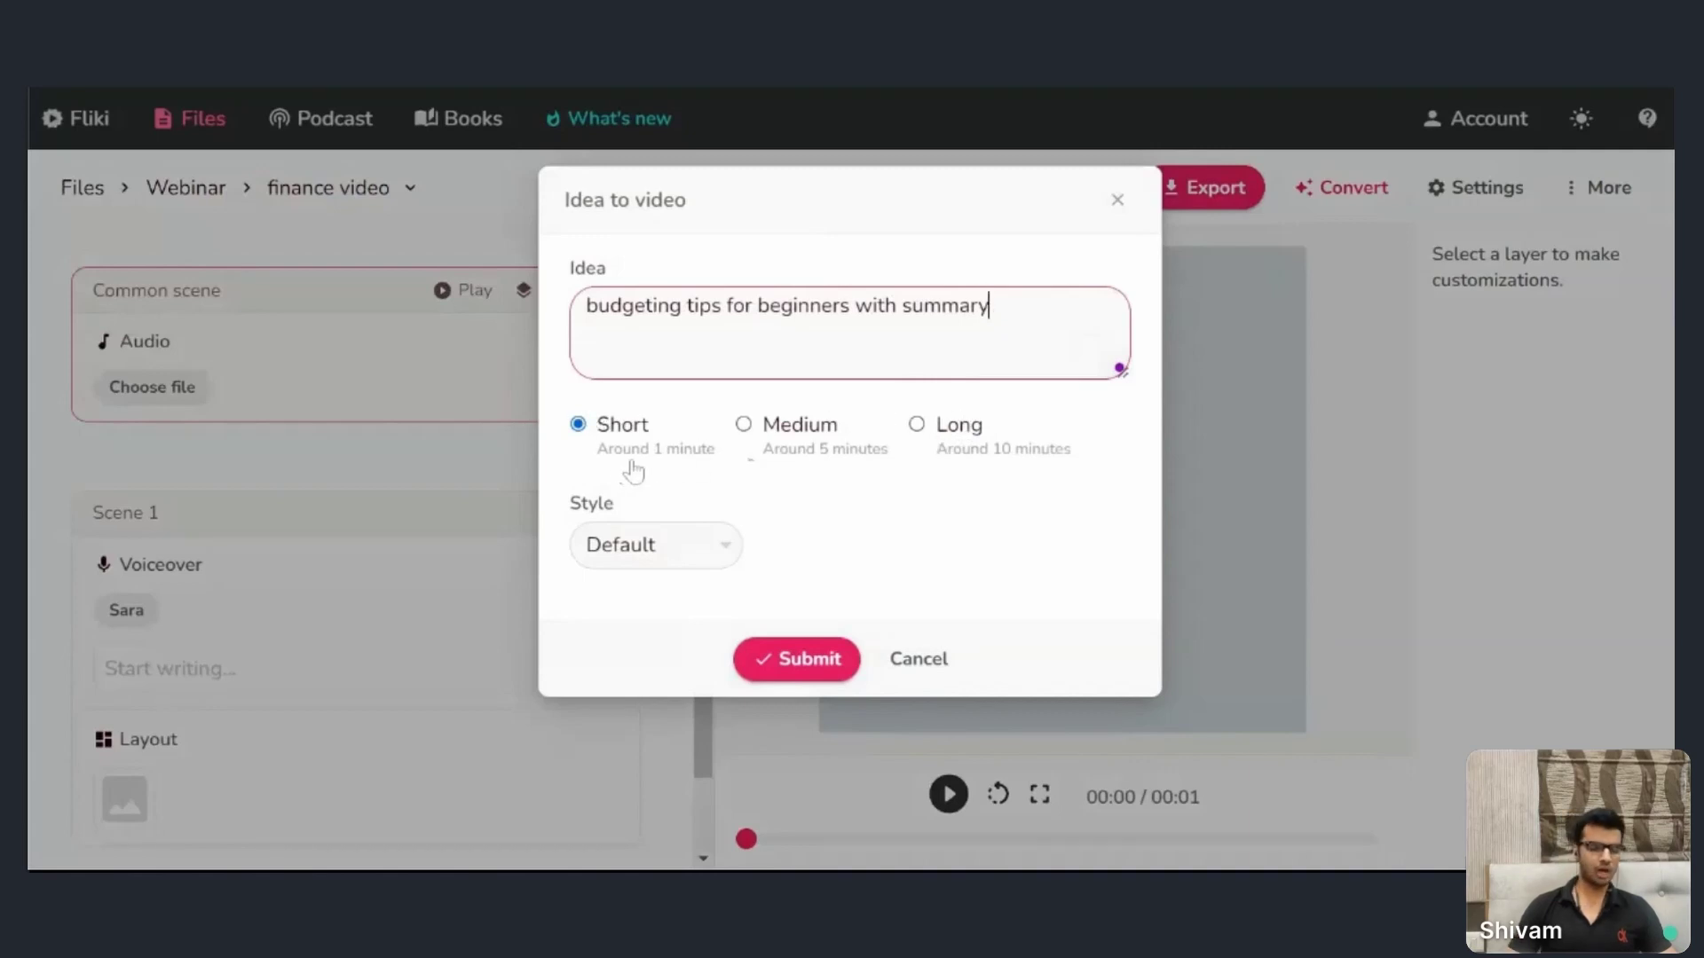
{"action": "left_click", "coordinate": [806, 664]}
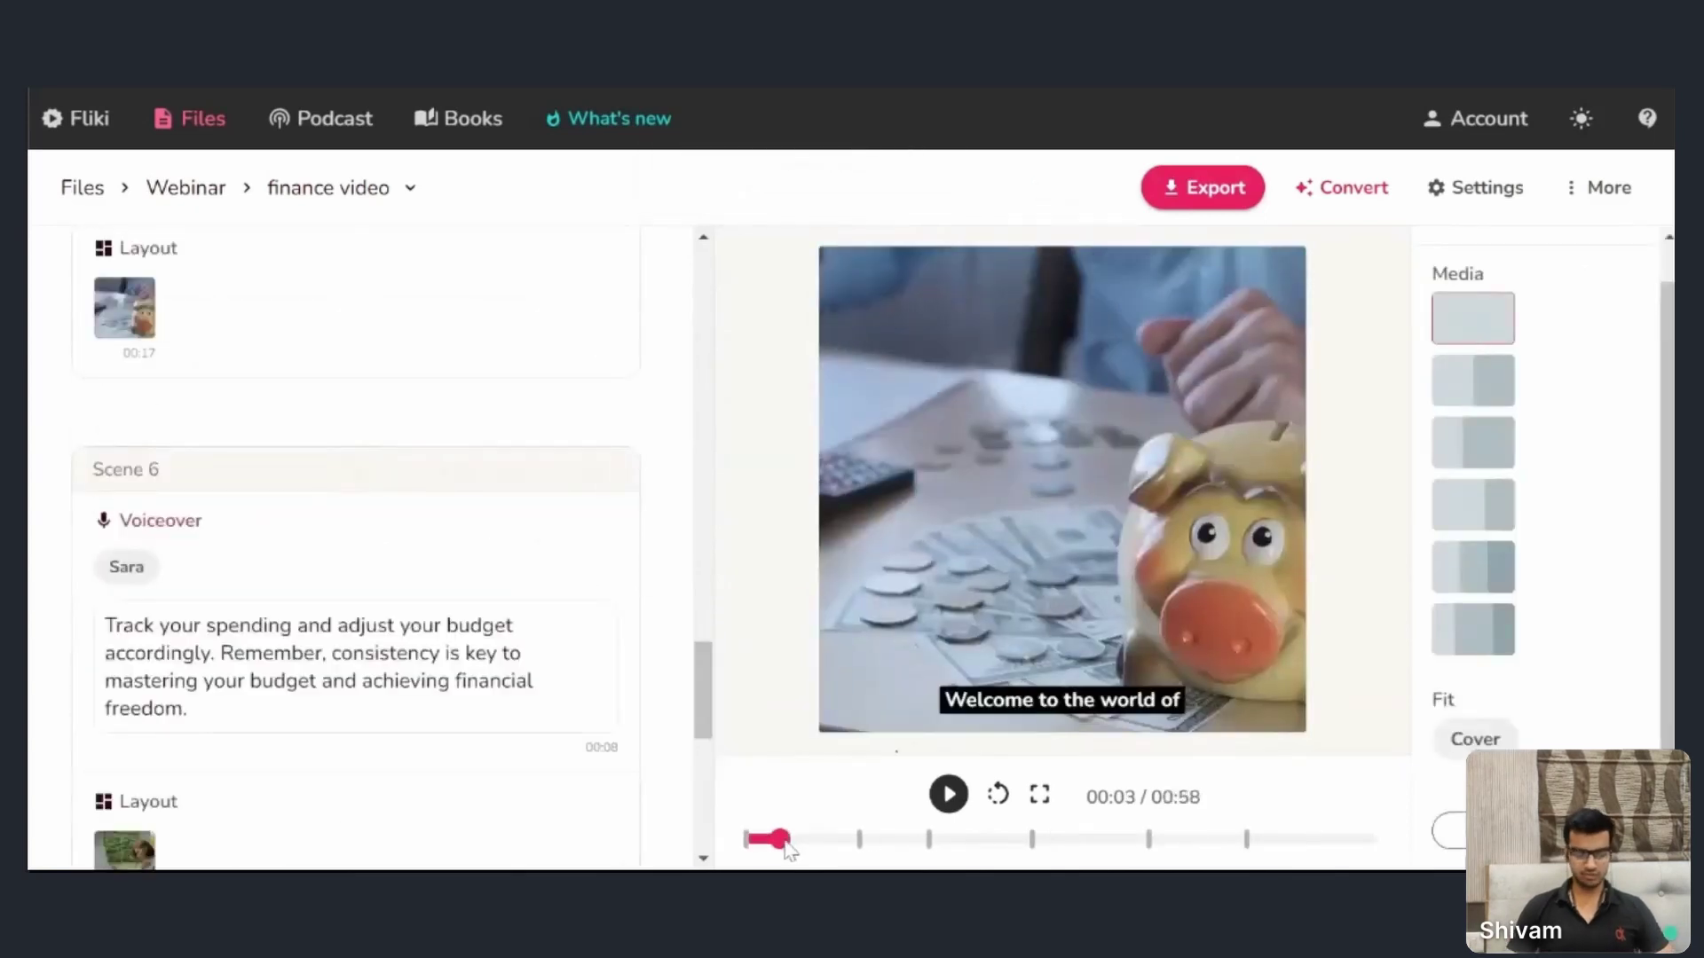
- Rewind to the start and play the generated 58-second budgeting video
{"action": "left_click_drag", "start_coordinate": [779, 839], "coordinate": [750, 839]}
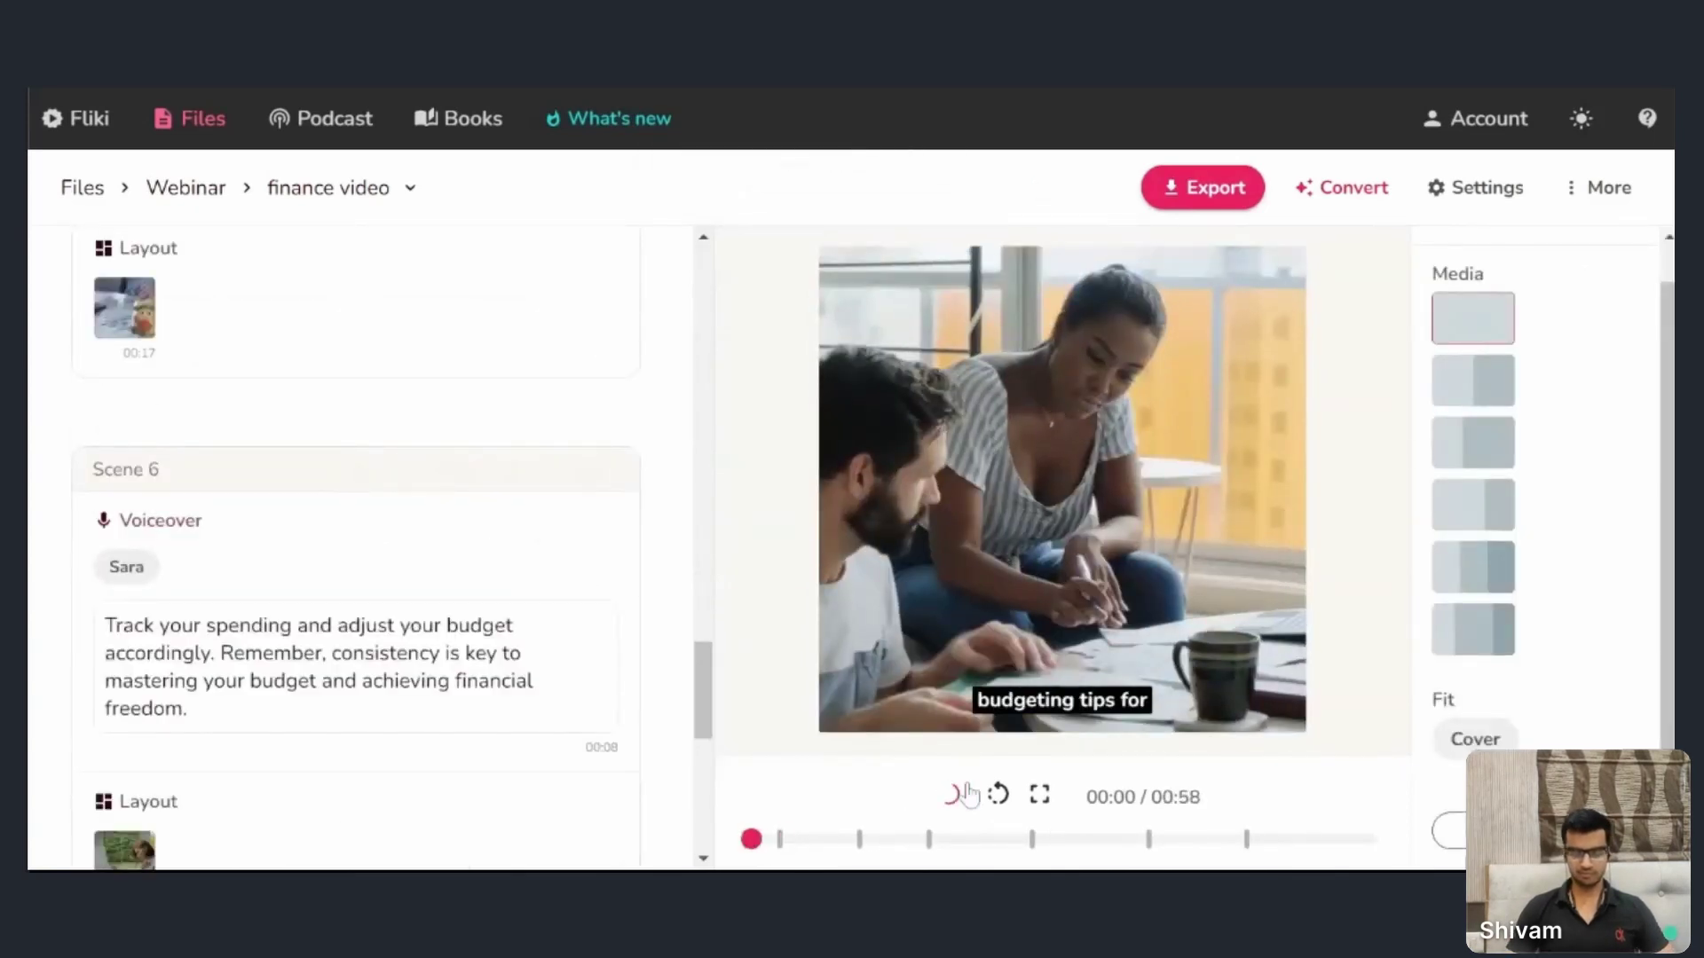
{"action": "left_click", "coordinate": [963, 793]}
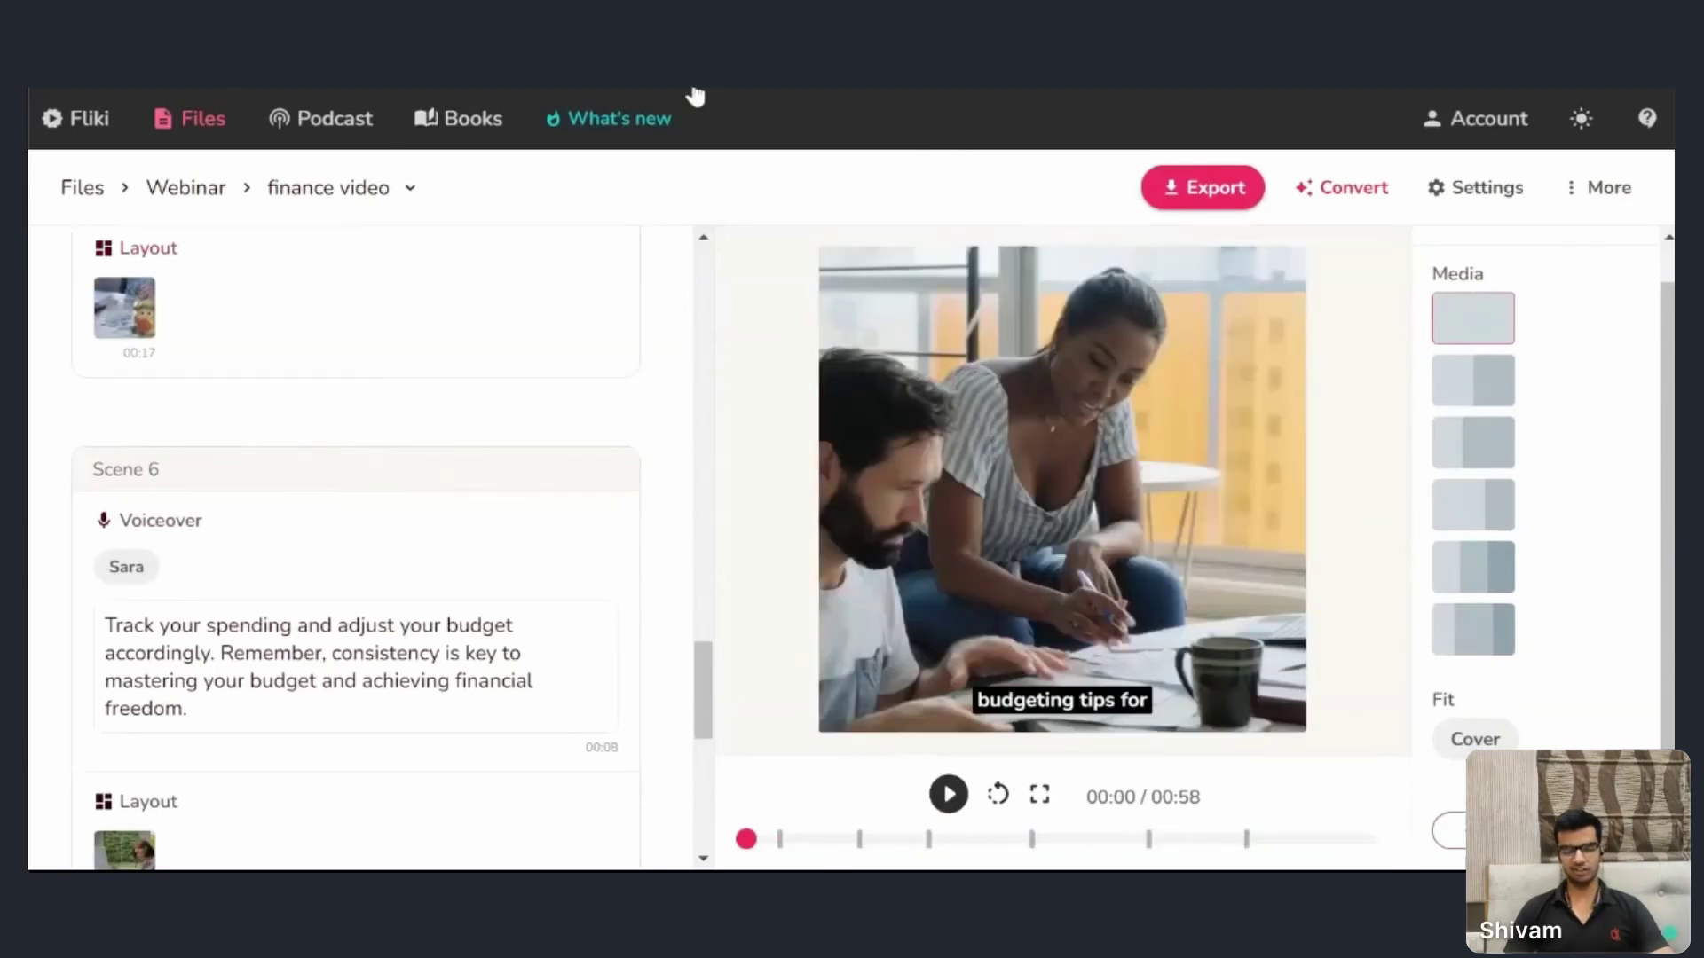
- Change the video size from Square to Landscape in Settings and save
{"action": "scroll", "coordinate": [567, 407], "scroll_direction": "up", "scroll_amount": 15}
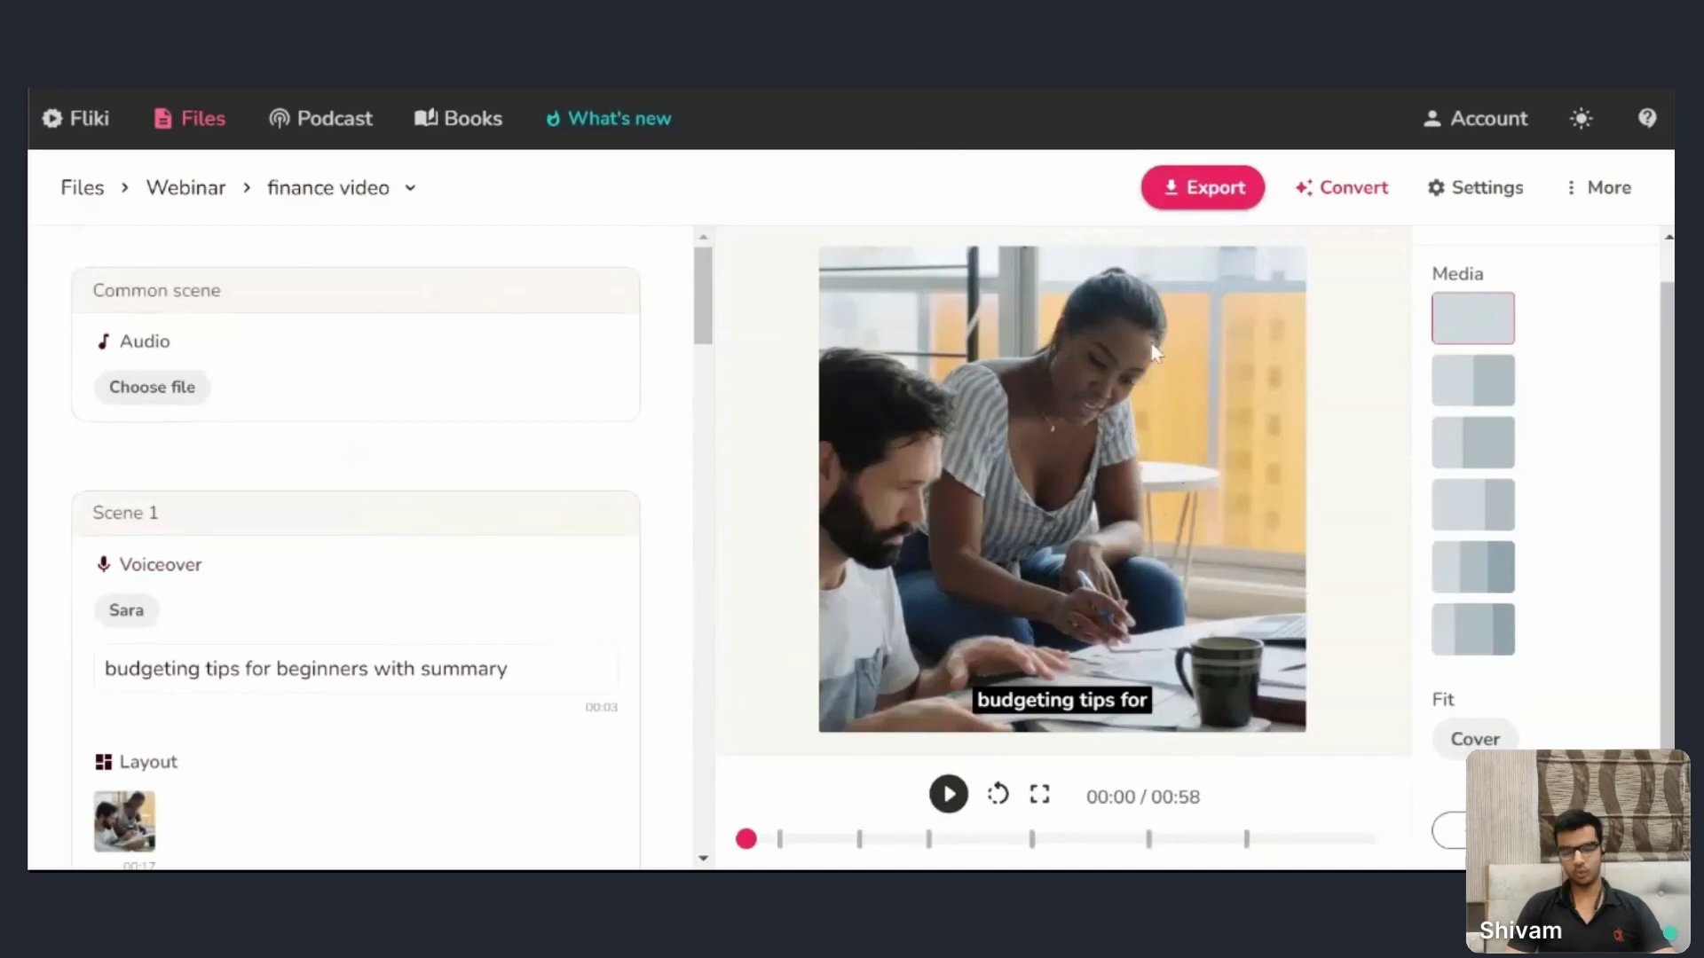
{"action": "left_click", "coordinate": [1465, 203]}
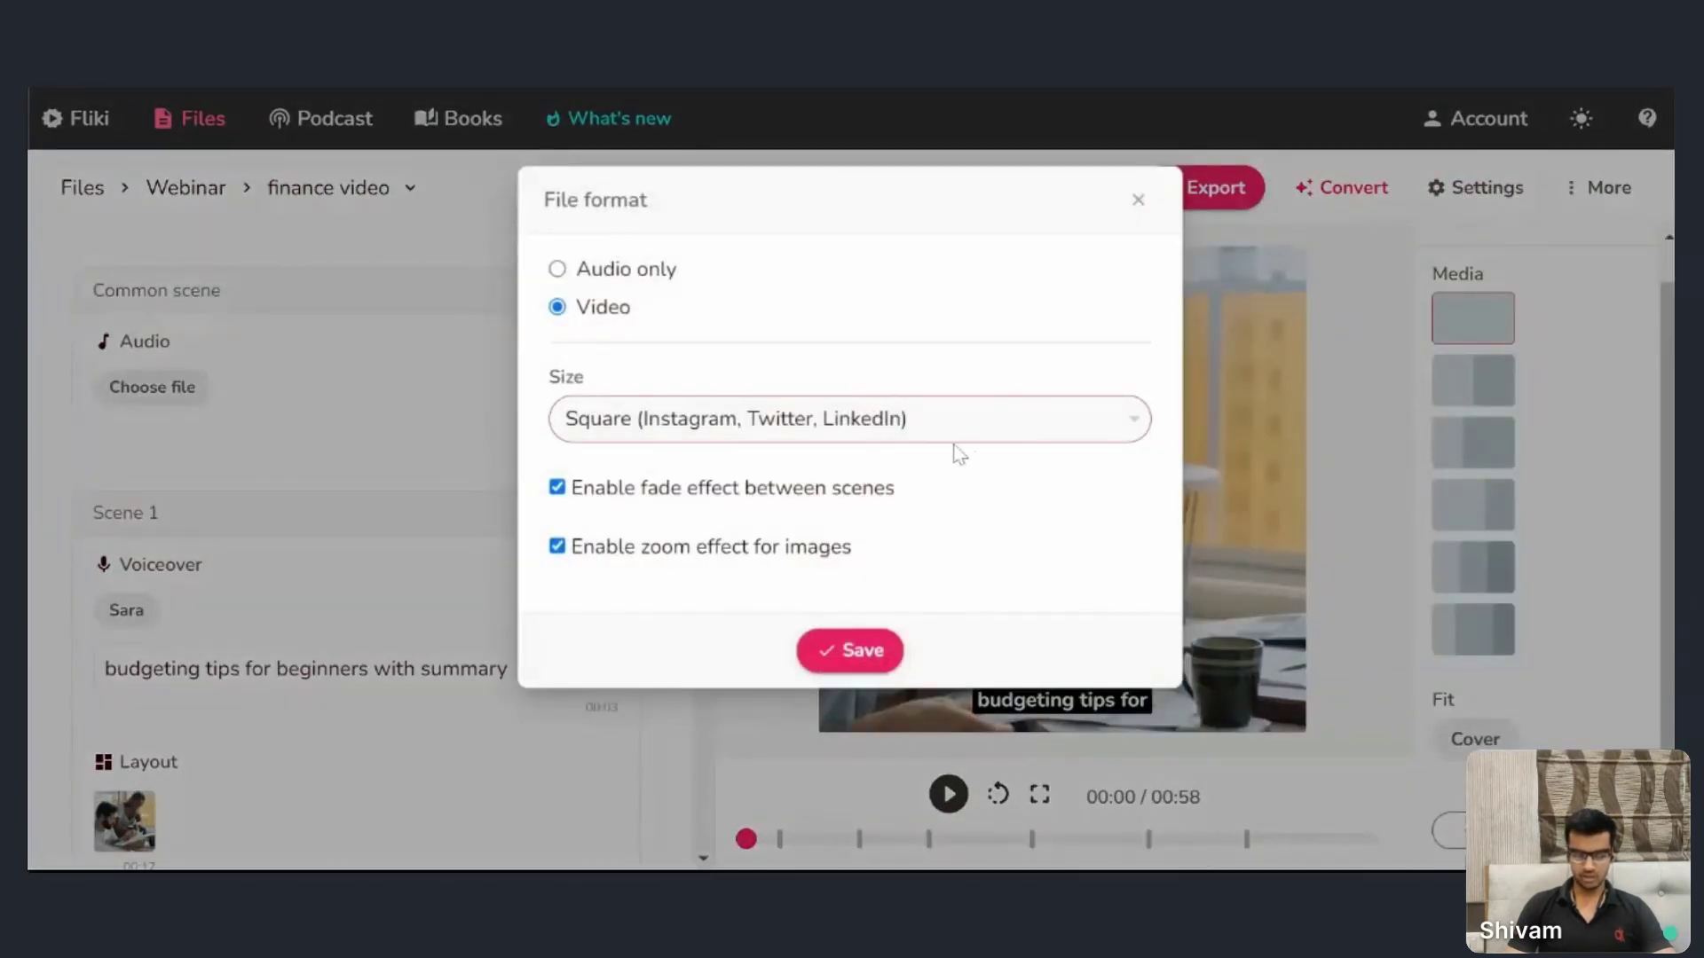
{"action": "key", "text": "Up"}
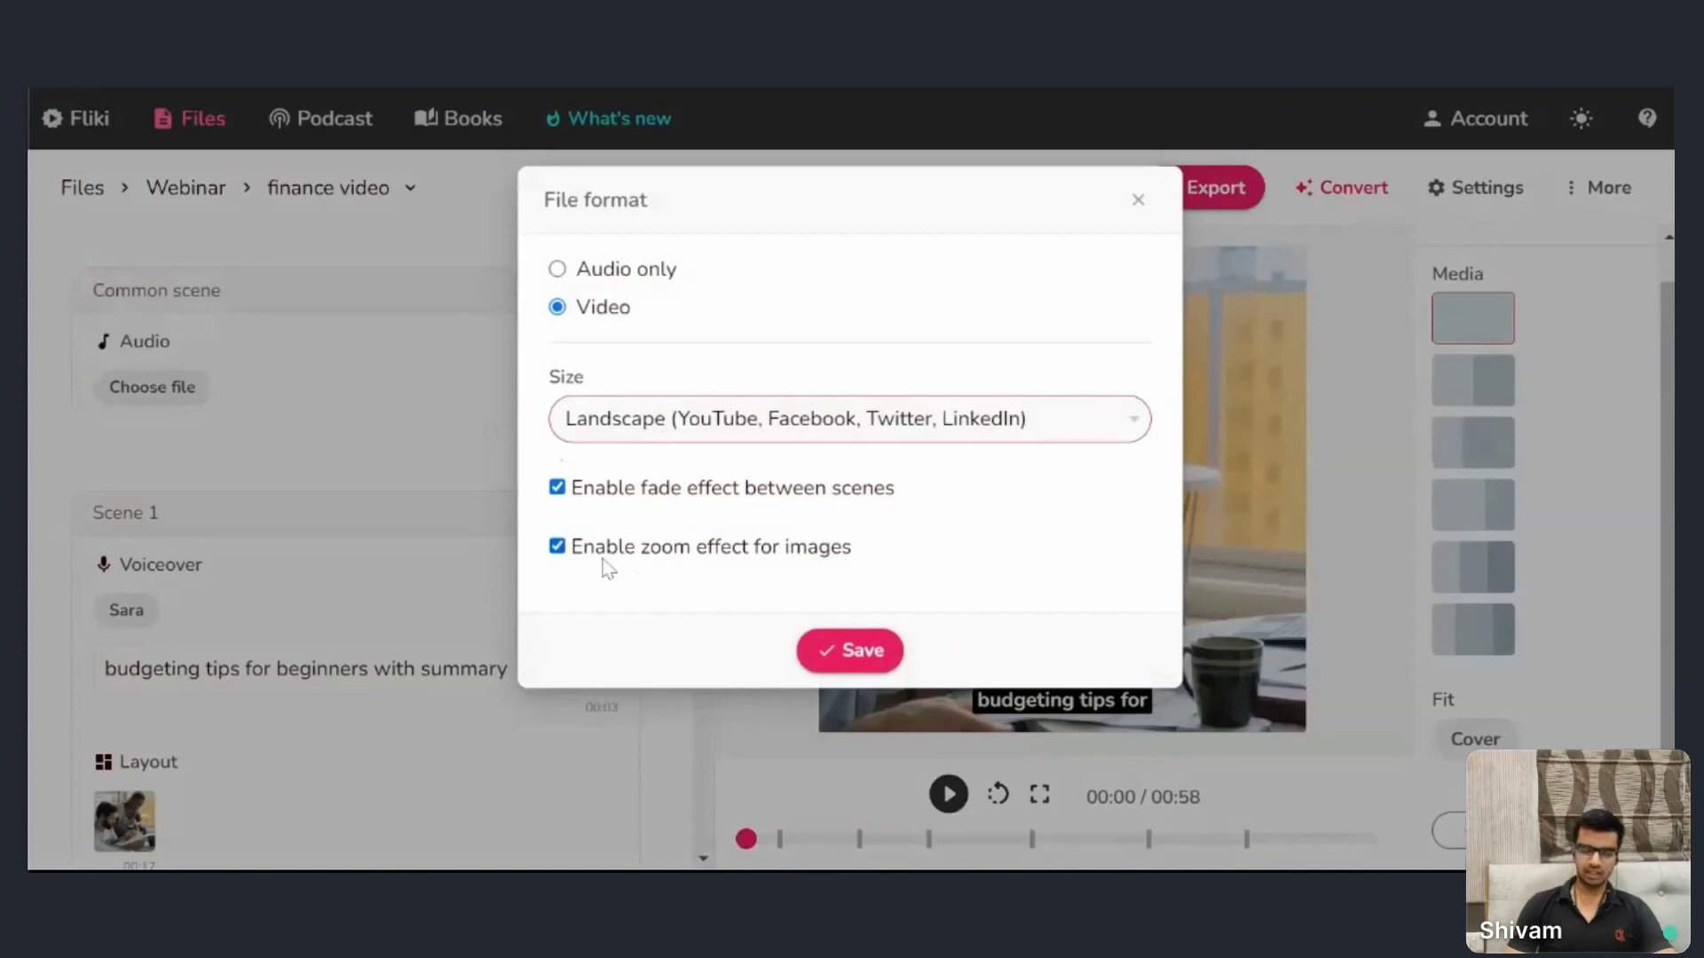
{"action": "left_click", "coordinate": [859, 652]}
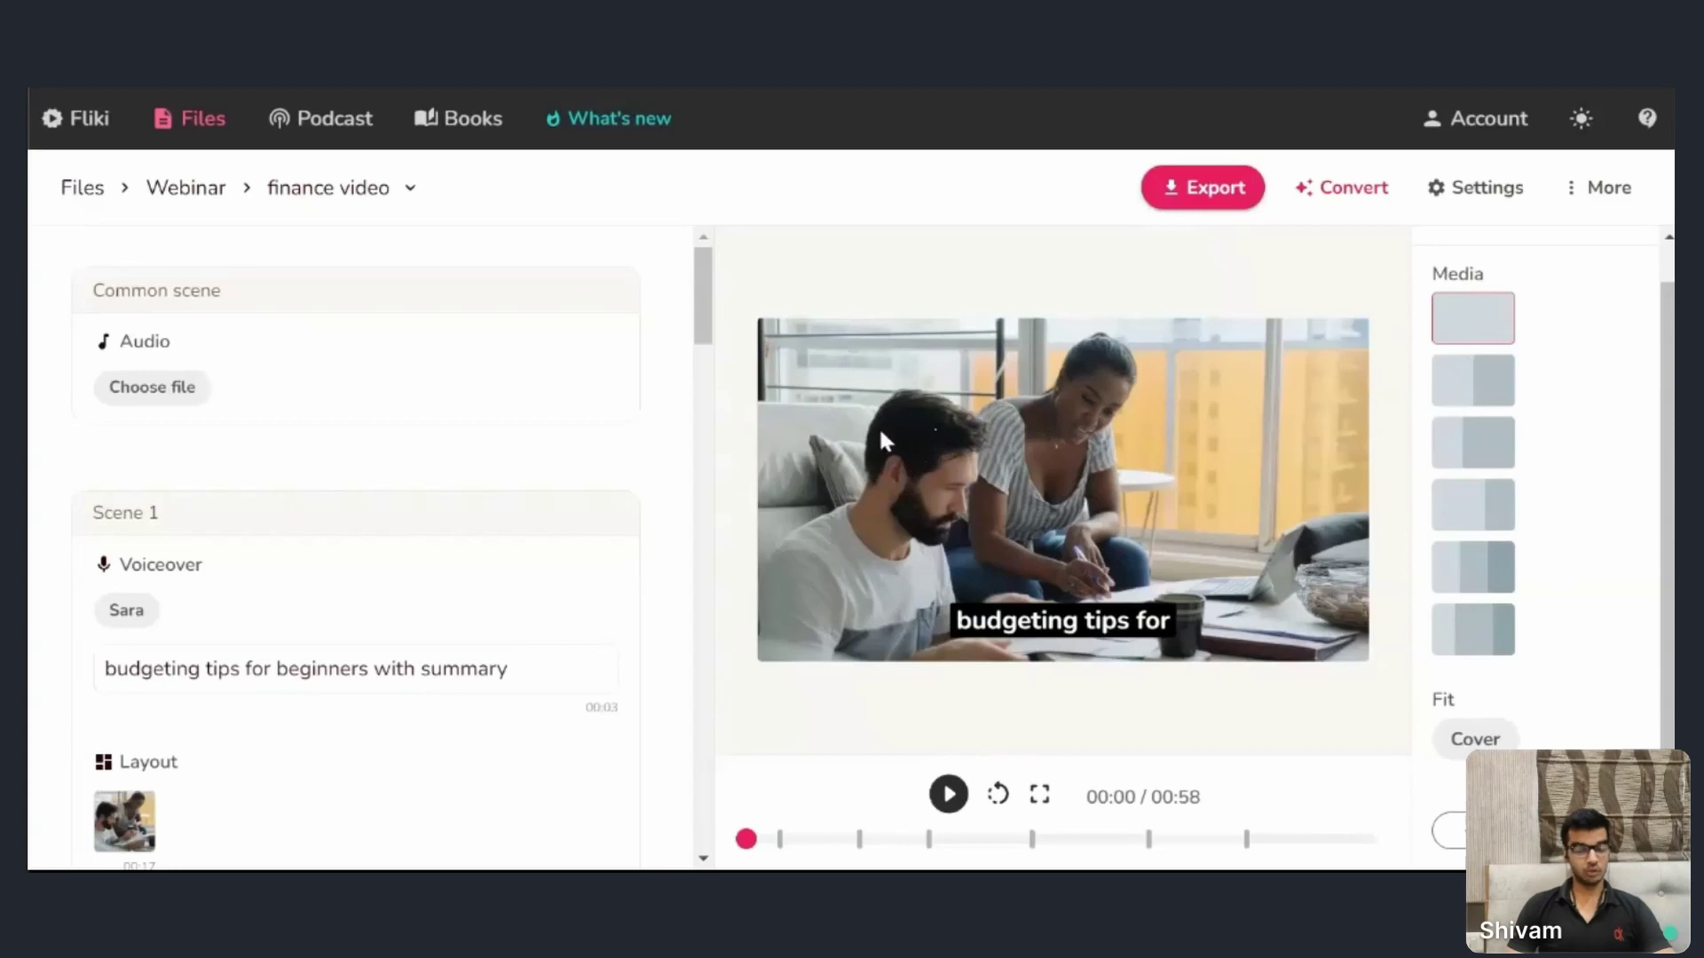
- Edit the Scene 1 script text and open its voice selection
{"action": "left_click", "coordinate": [1475, 187]}
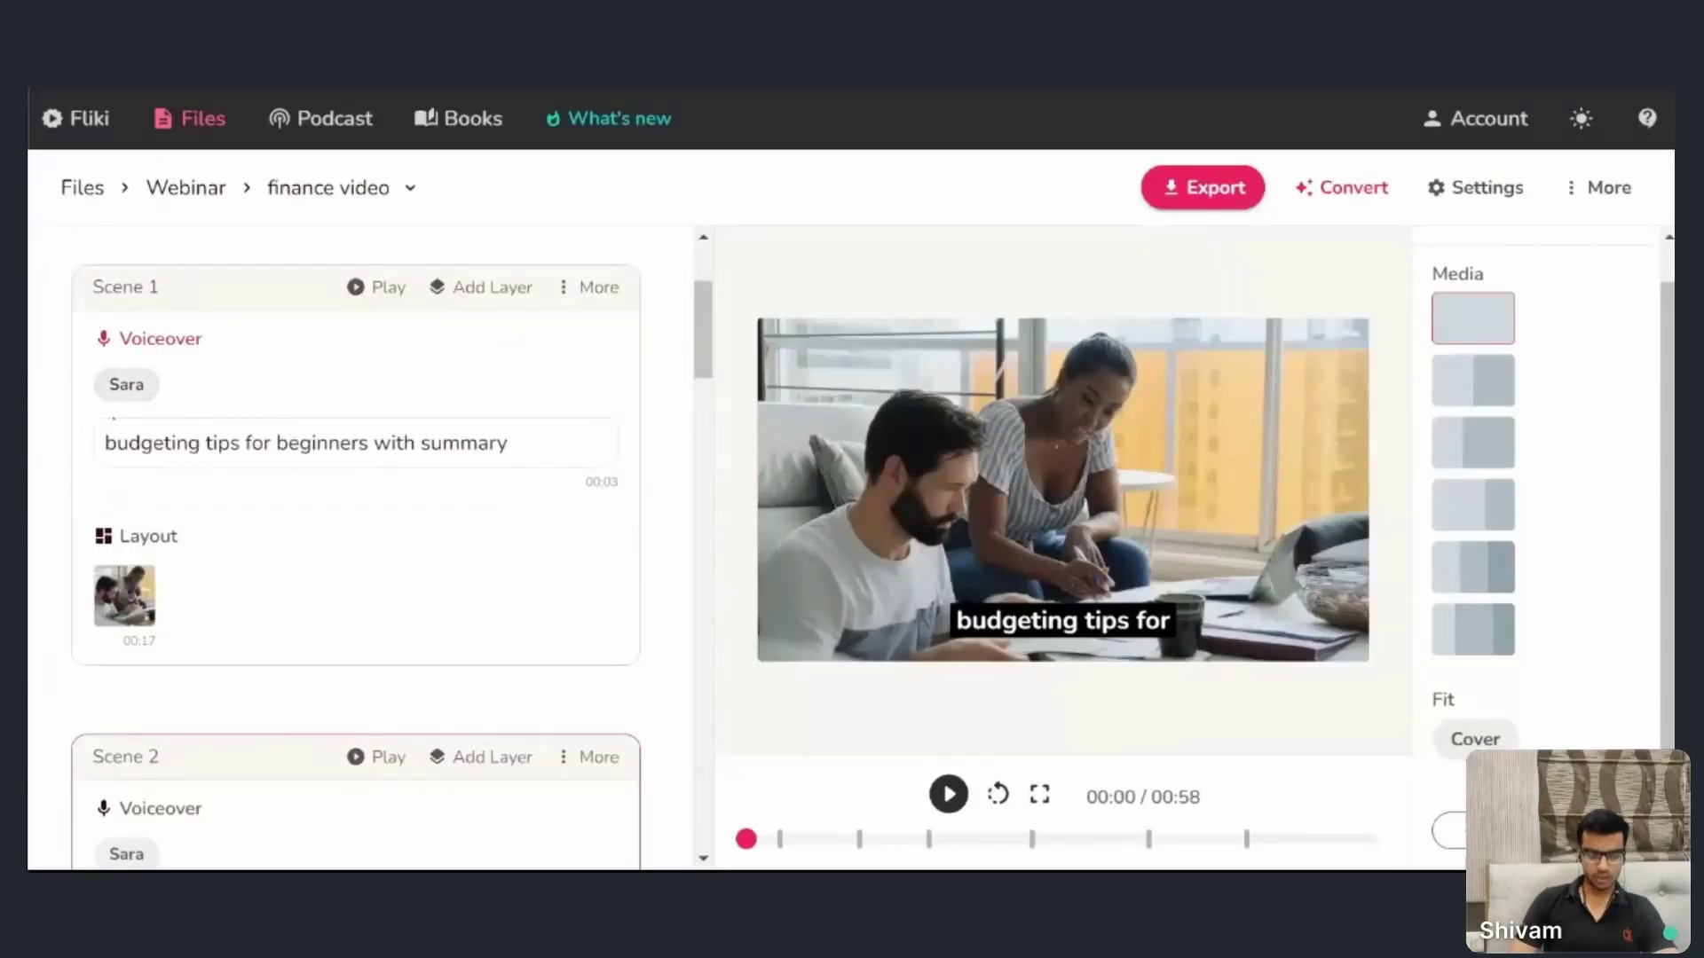
{"action": "left_click", "coordinate": [106, 443]}
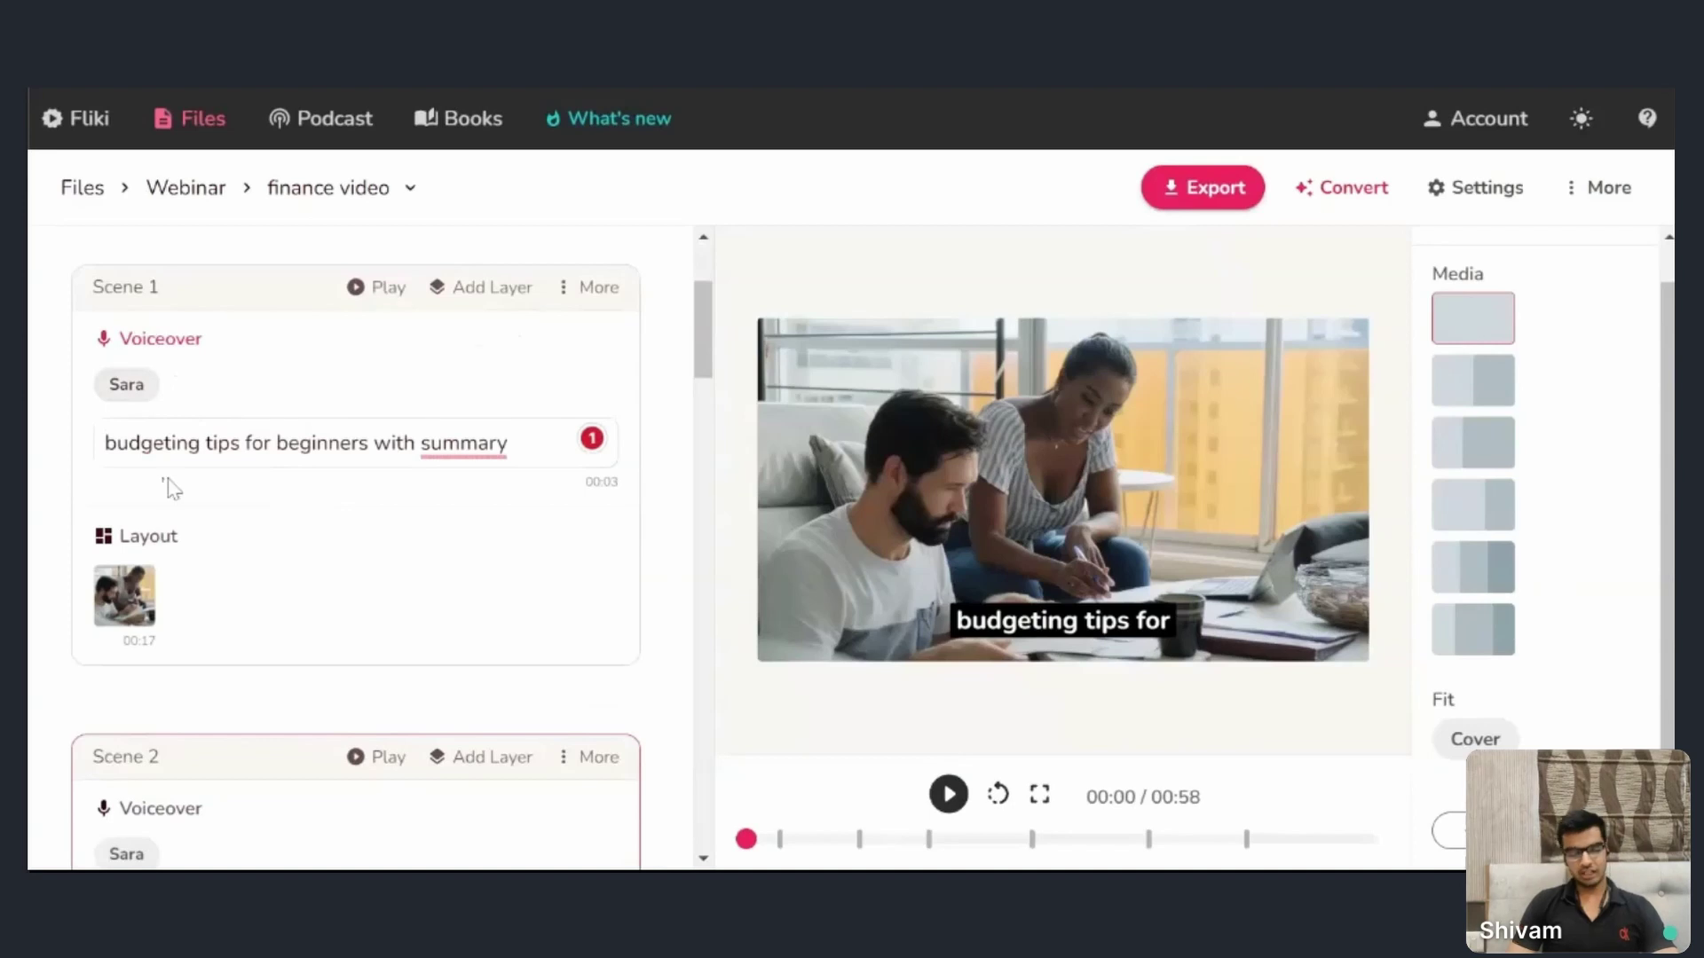
{"action": "left_click", "coordinate": [127, 385]}
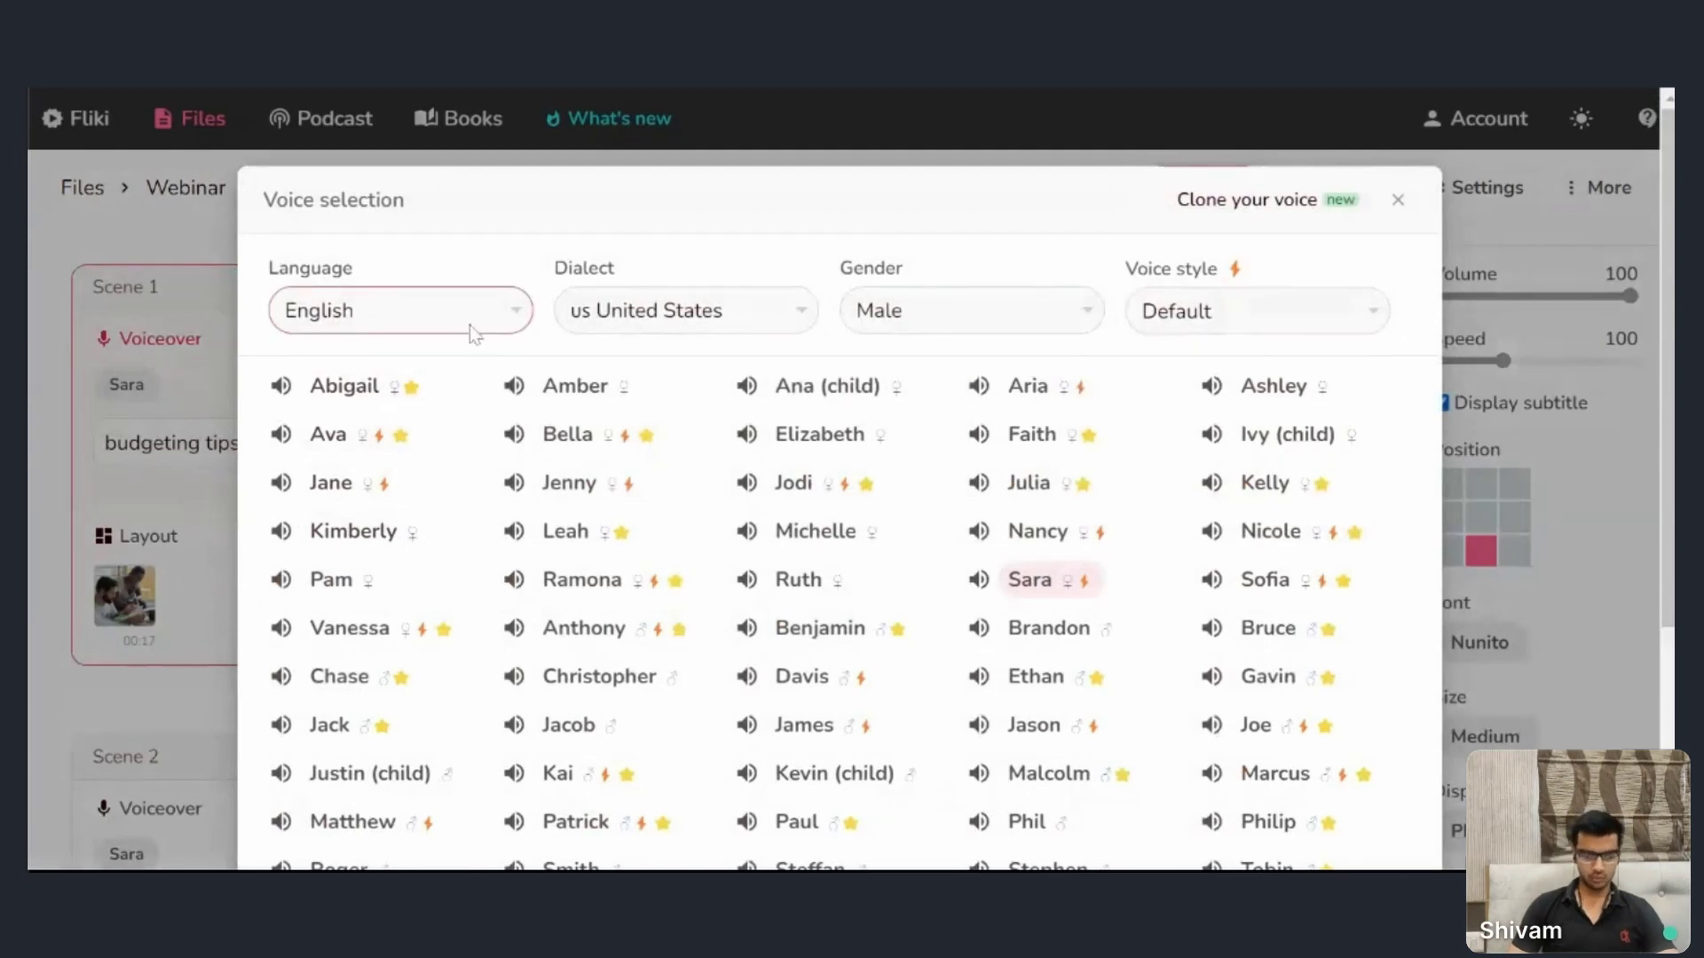
- Browse voice languages and dialects, settling on English (United States)
{"action": "key", "text": "Up"}
{"action": "key", "text": "Up"}
{"action": "key", "text": "Up"}
{"action": "key", "text": "Up"}
{"action": "key", "text": "Up"}
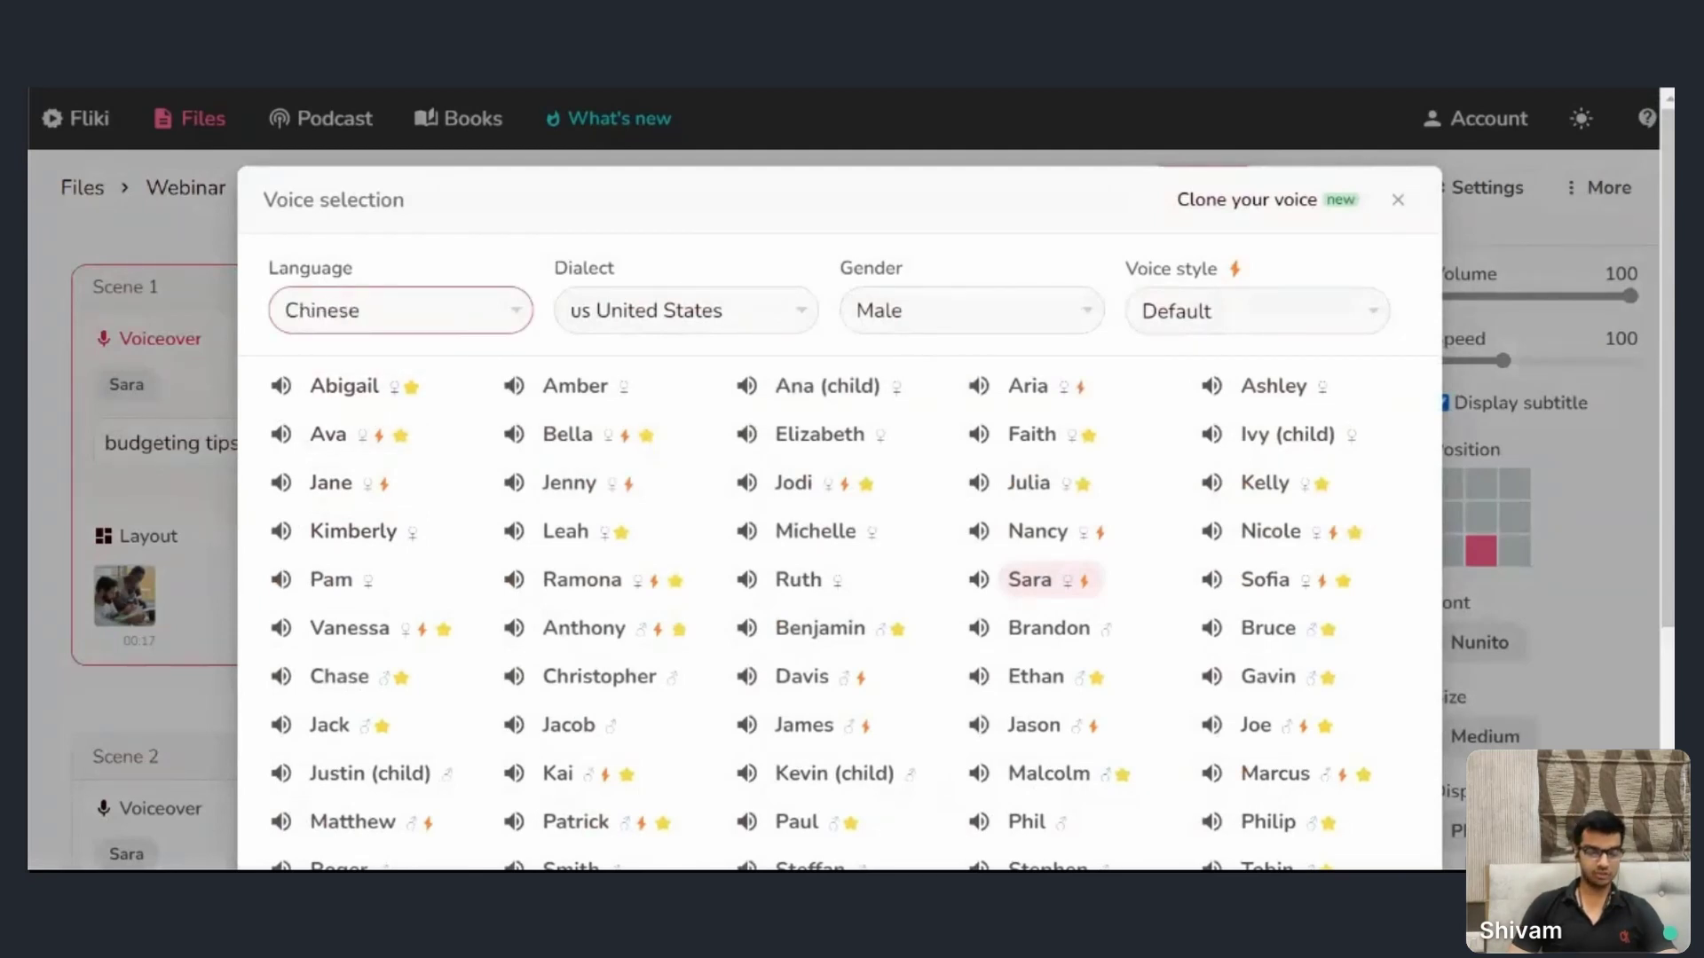
{"action": "key", "text": "Up"}
{"action": "key", "text": "Up"}
{"action": "key", "text": "Up"}
{"action": "key", "text": "Up"}
{"action": "key", "text": "Up"}
{"action": "key", "text": "Up"}
{"action": "key", "text": "Up"}
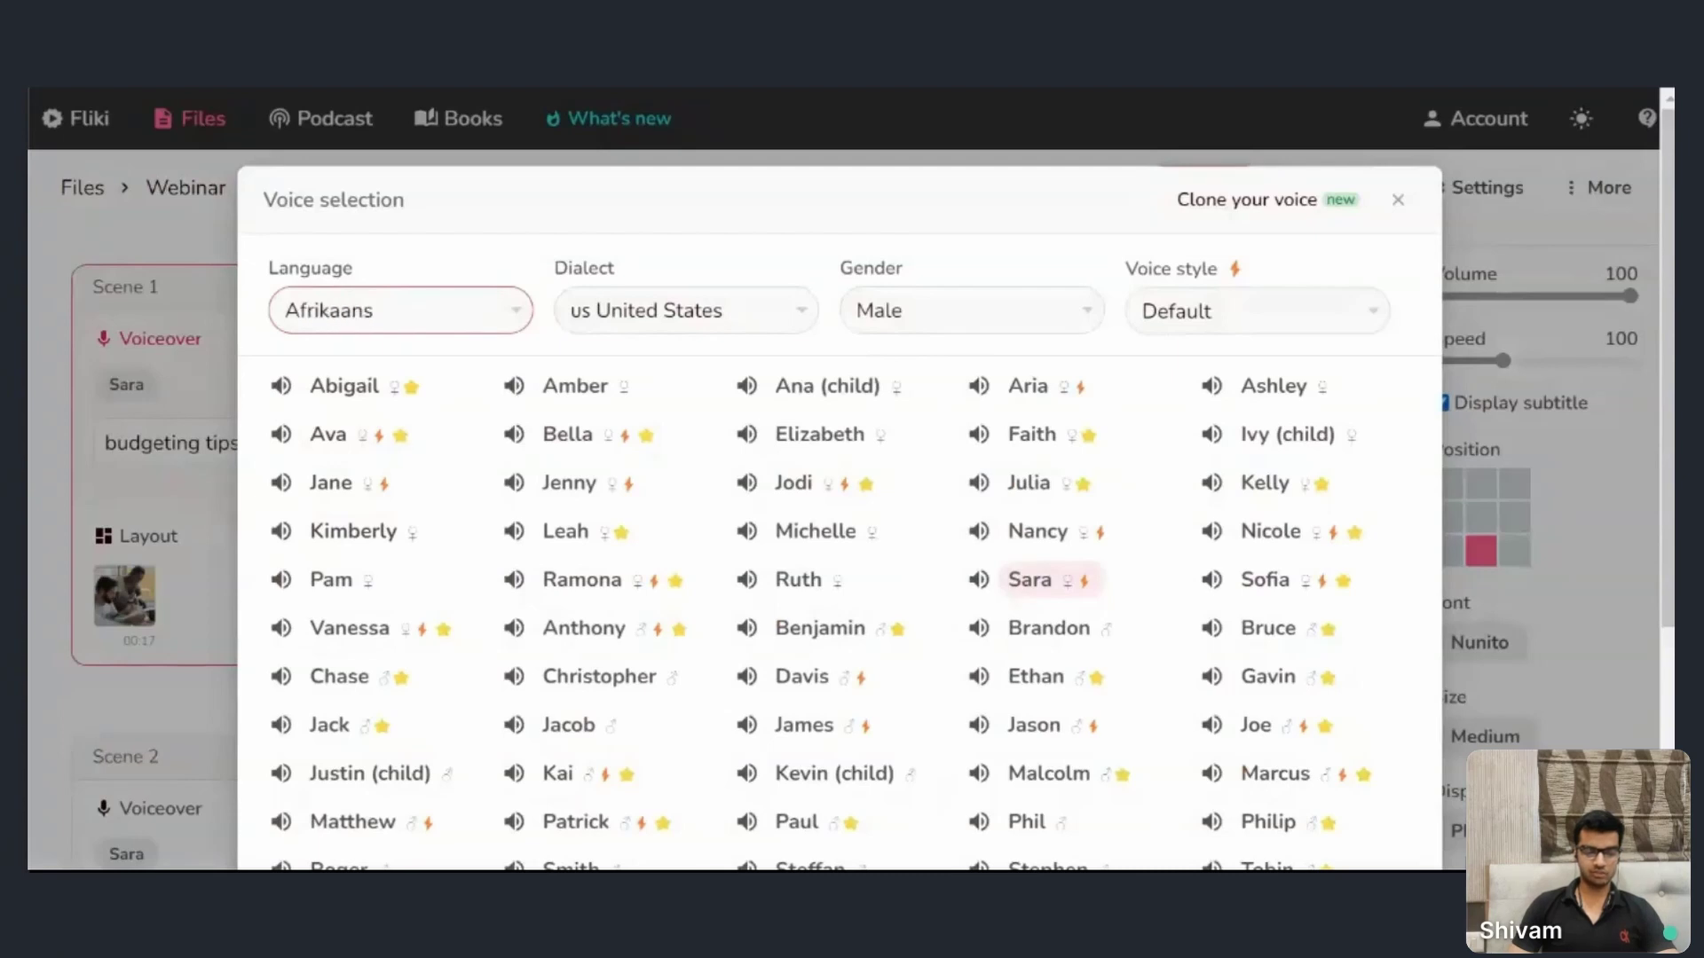
{"action": "key", "text": "e"}
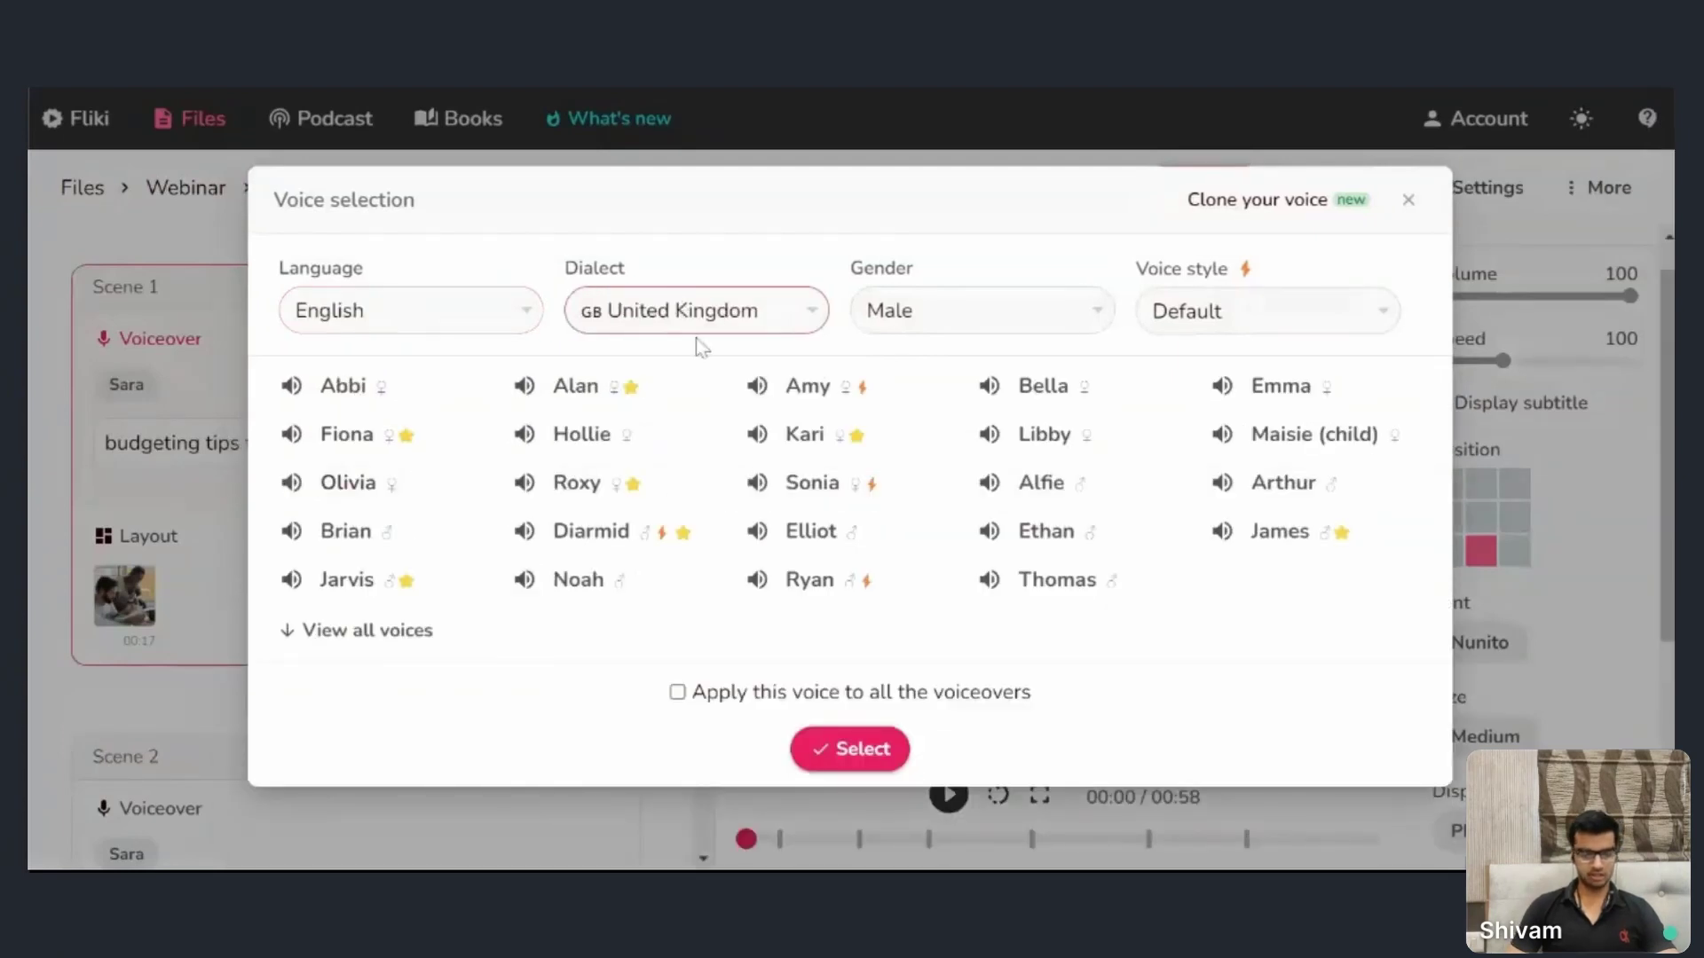
{"action": "key", "text": "s"}
{"action": "key", "text": "s"}
{"action": "key", "text": "t"}
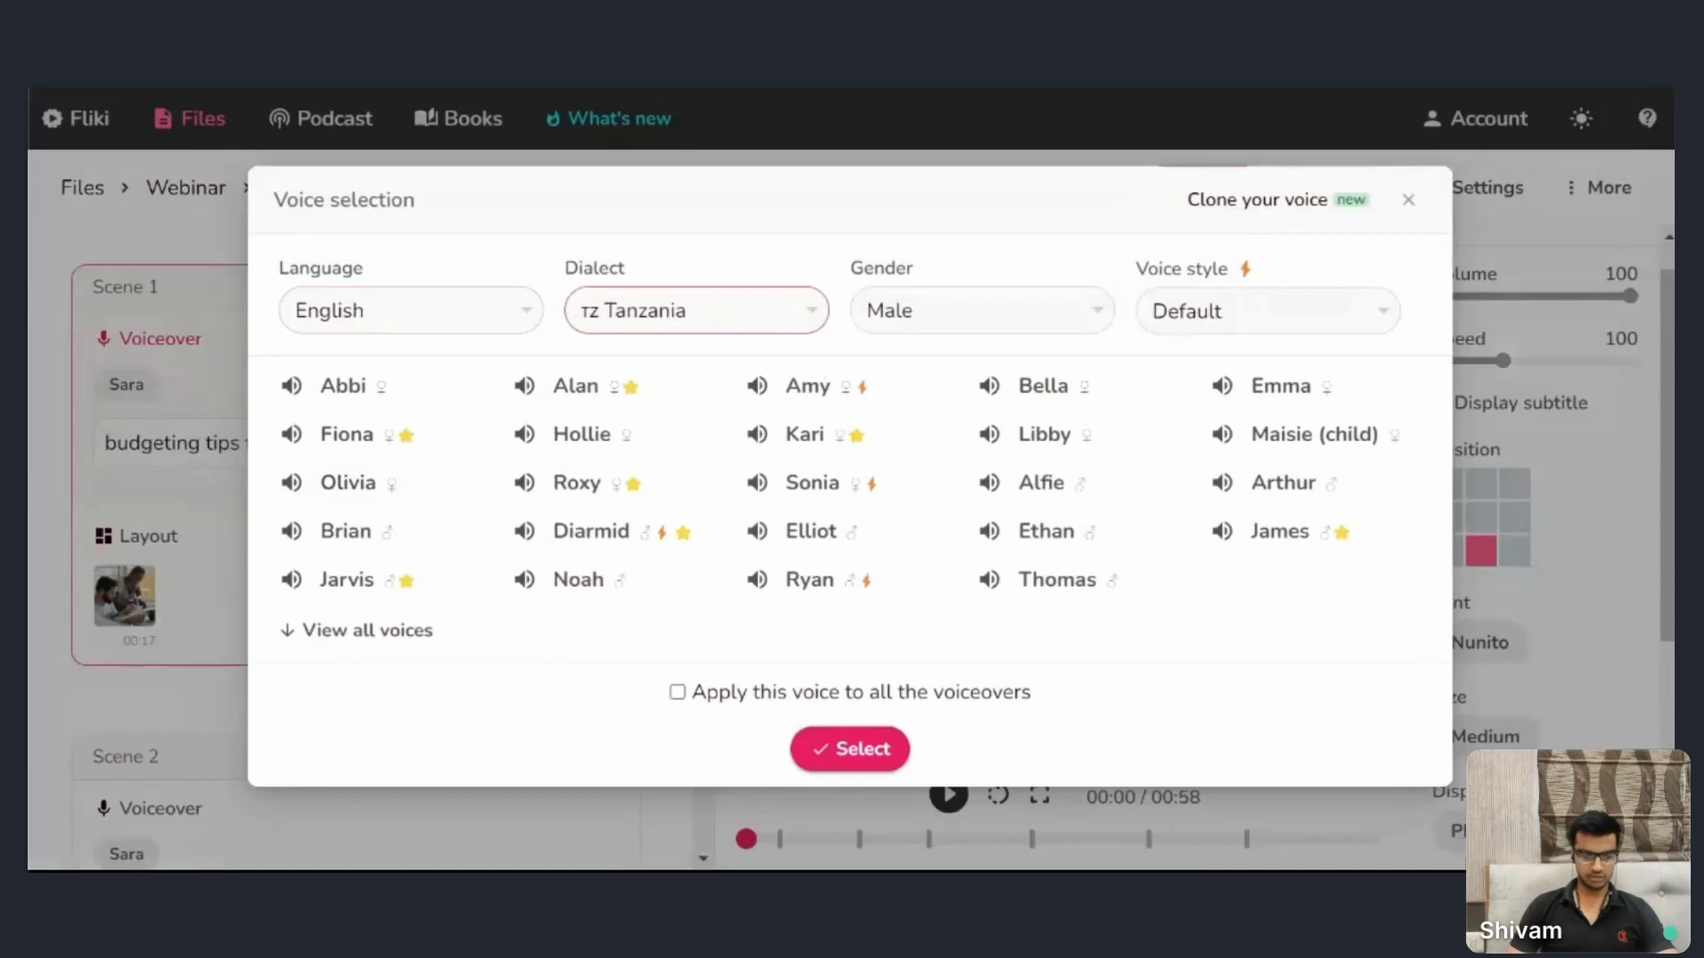
{"action": "key", "text": "u"}
{"action": "key", "text": "s"}
{"action": "key", "text": "s"}
{"action": "key", "text": "s"}
{"action": "key", "text": "i"}
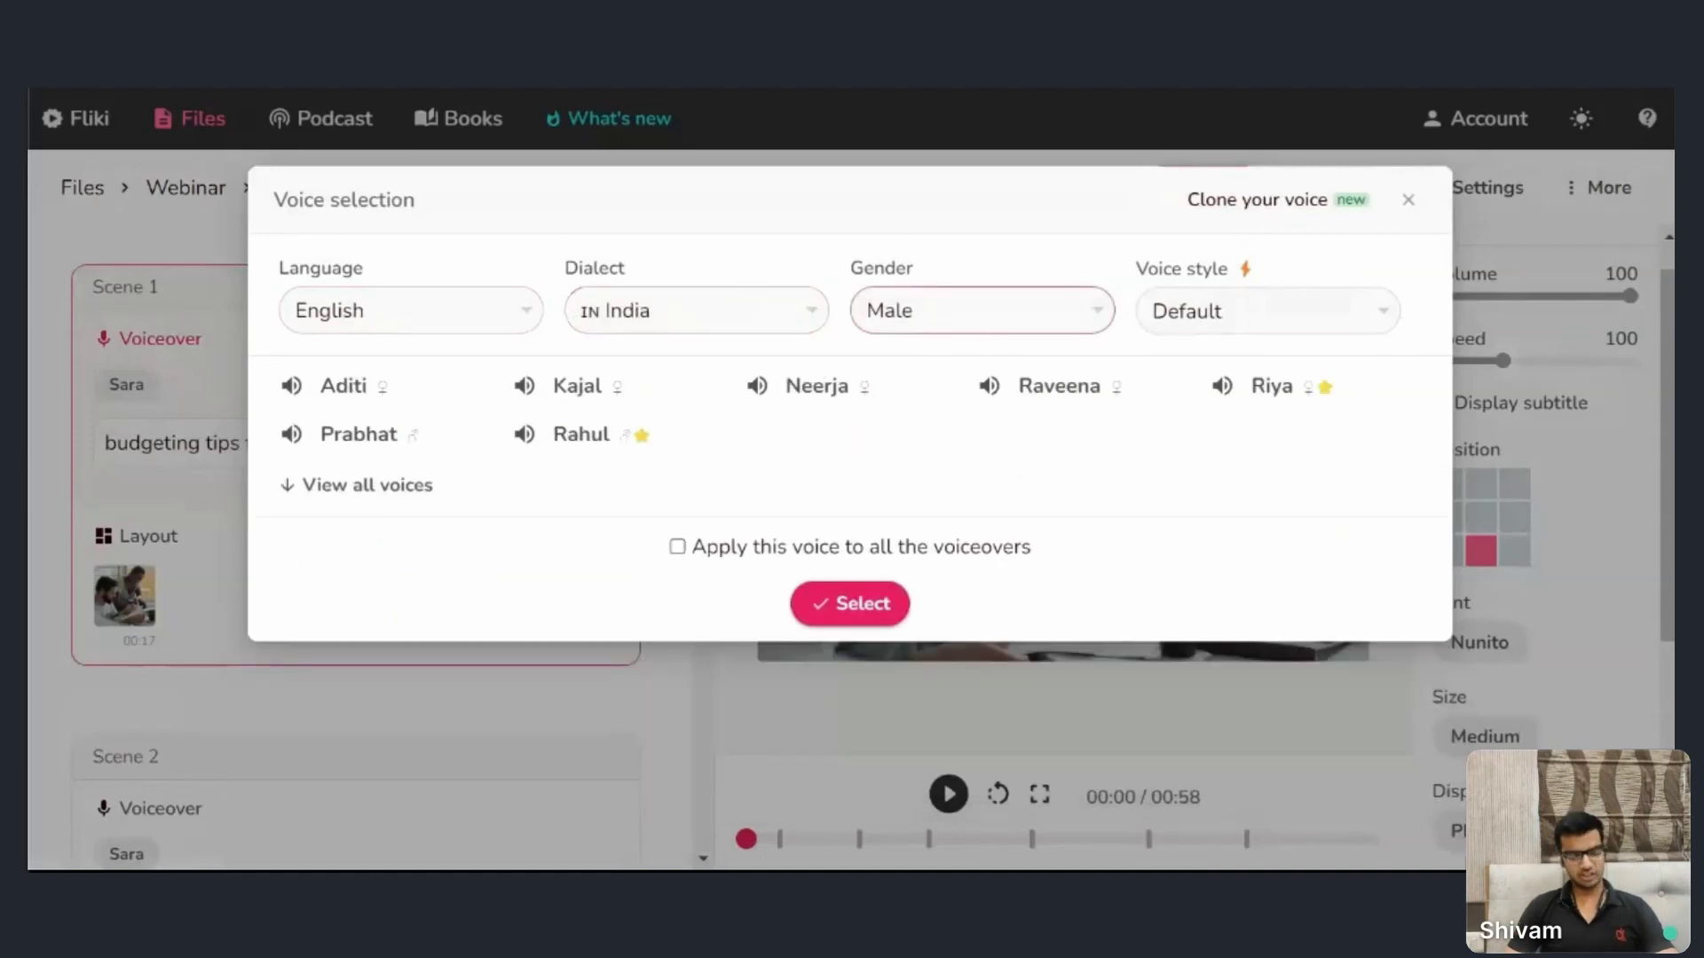
{"action": "key", "text": "u"}
{"action": "key", "text": "u"}
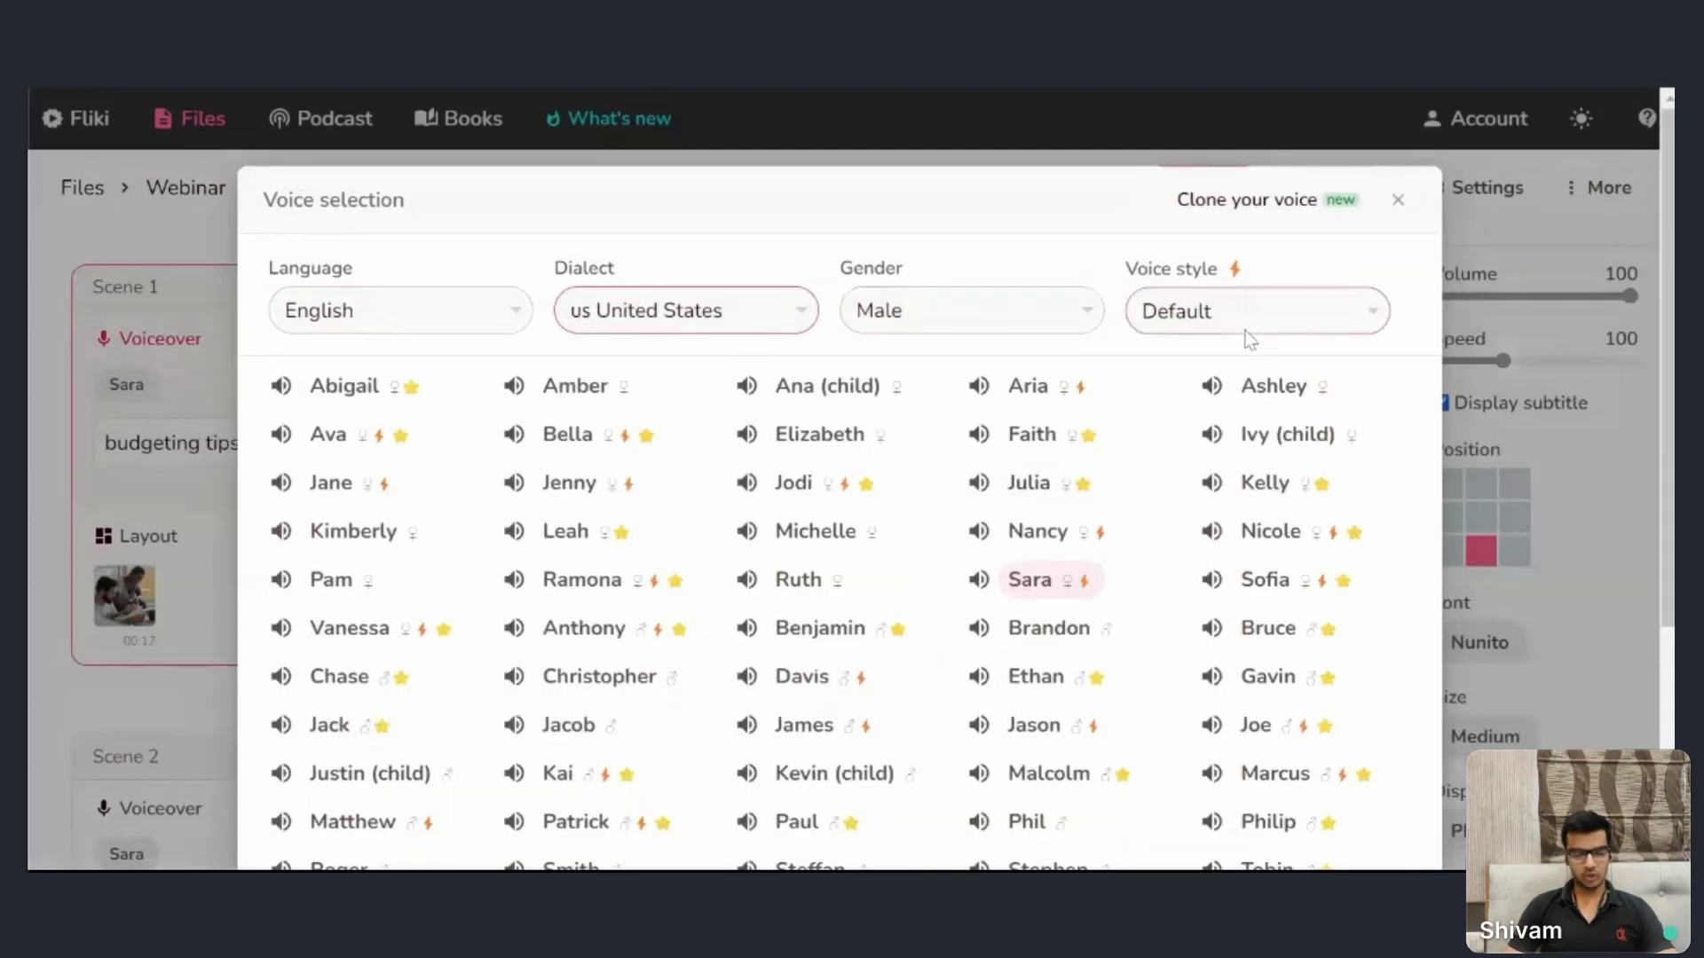
- Cycle through the voice styles and preview the Jenny voice
{"action": "left_click", "coordinate": [1247, 330]}
{"action": "key", "text": "Down"}
{"action": "key", "text": "Down"}
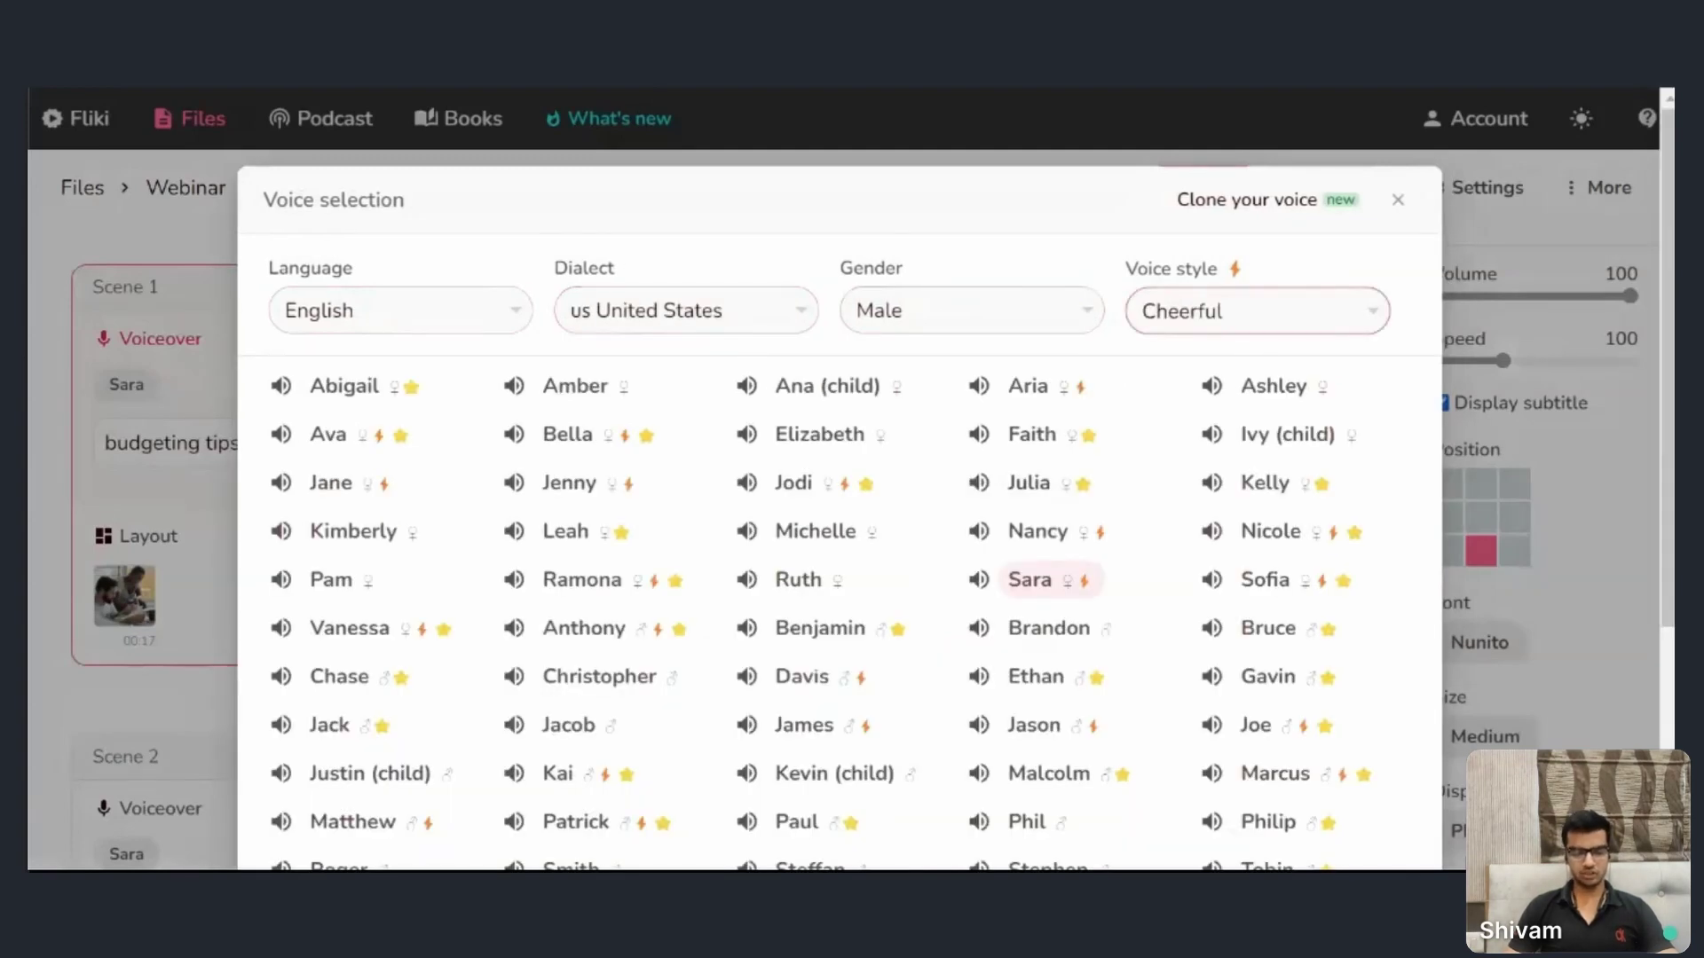
{"action": "key", "text": "Down"}
{"action": "key", "text": "Down"}
{"action": "key", "text": "Down"}
{"action": "key", "text": "Down"}
{"action": "key", "text": "Down"}
{"action": "key", "text": "Down"}
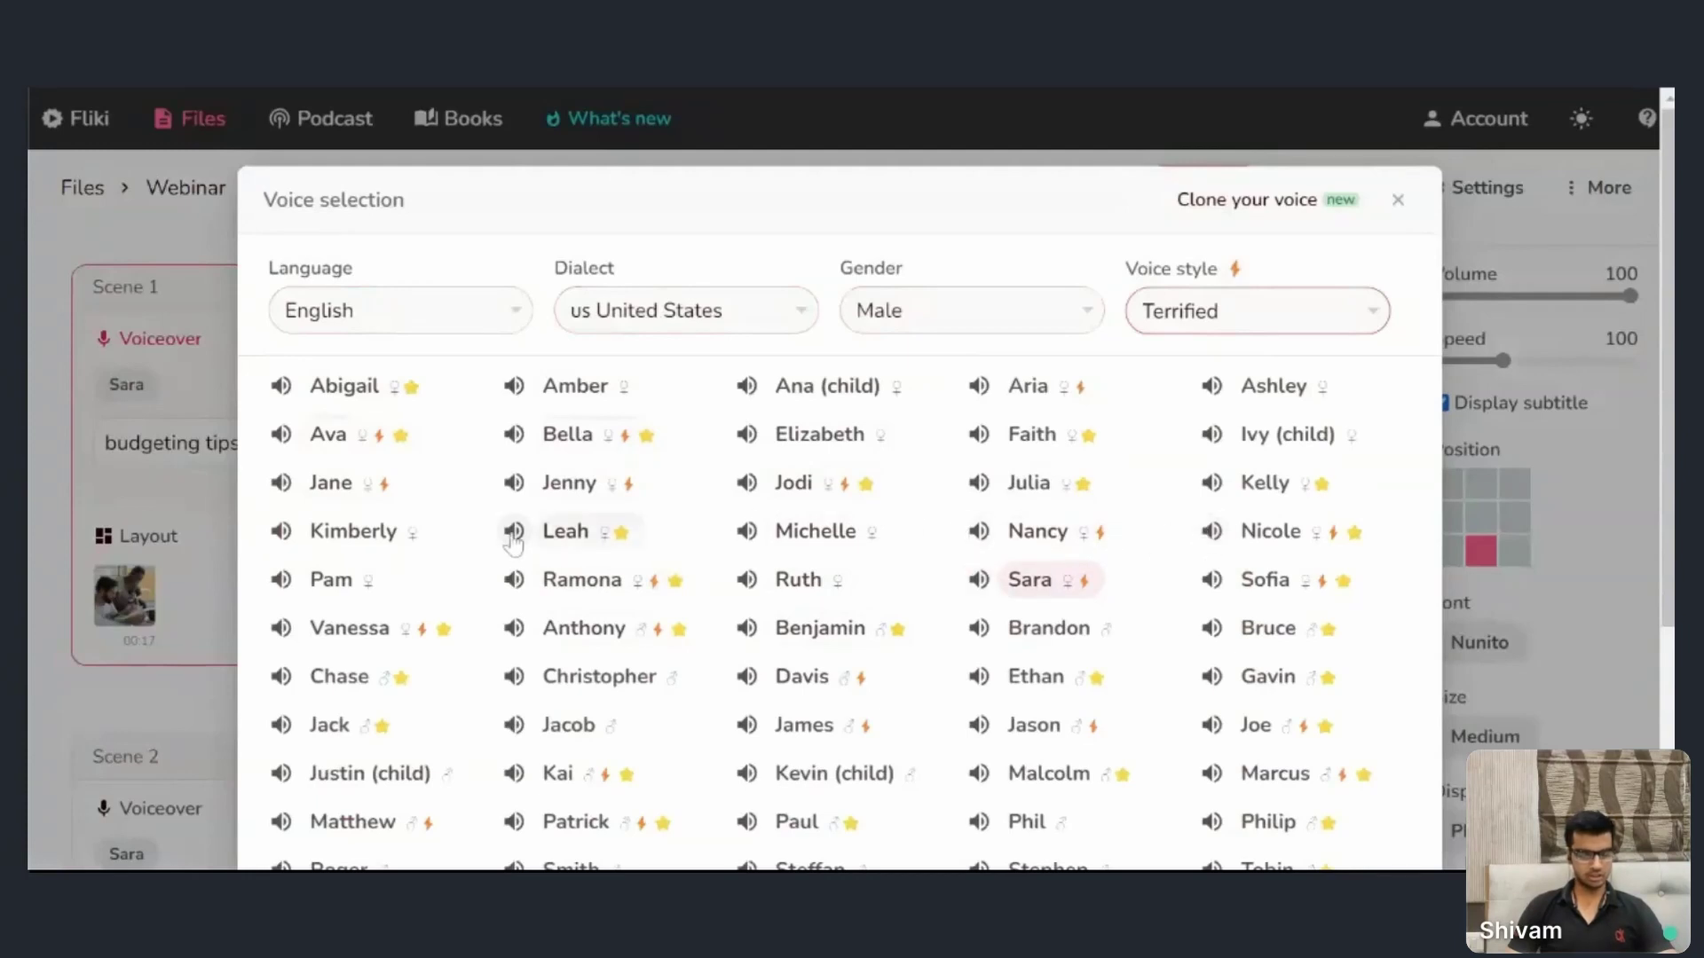
{"action": "left_click", "coordinate": [513, 483]}
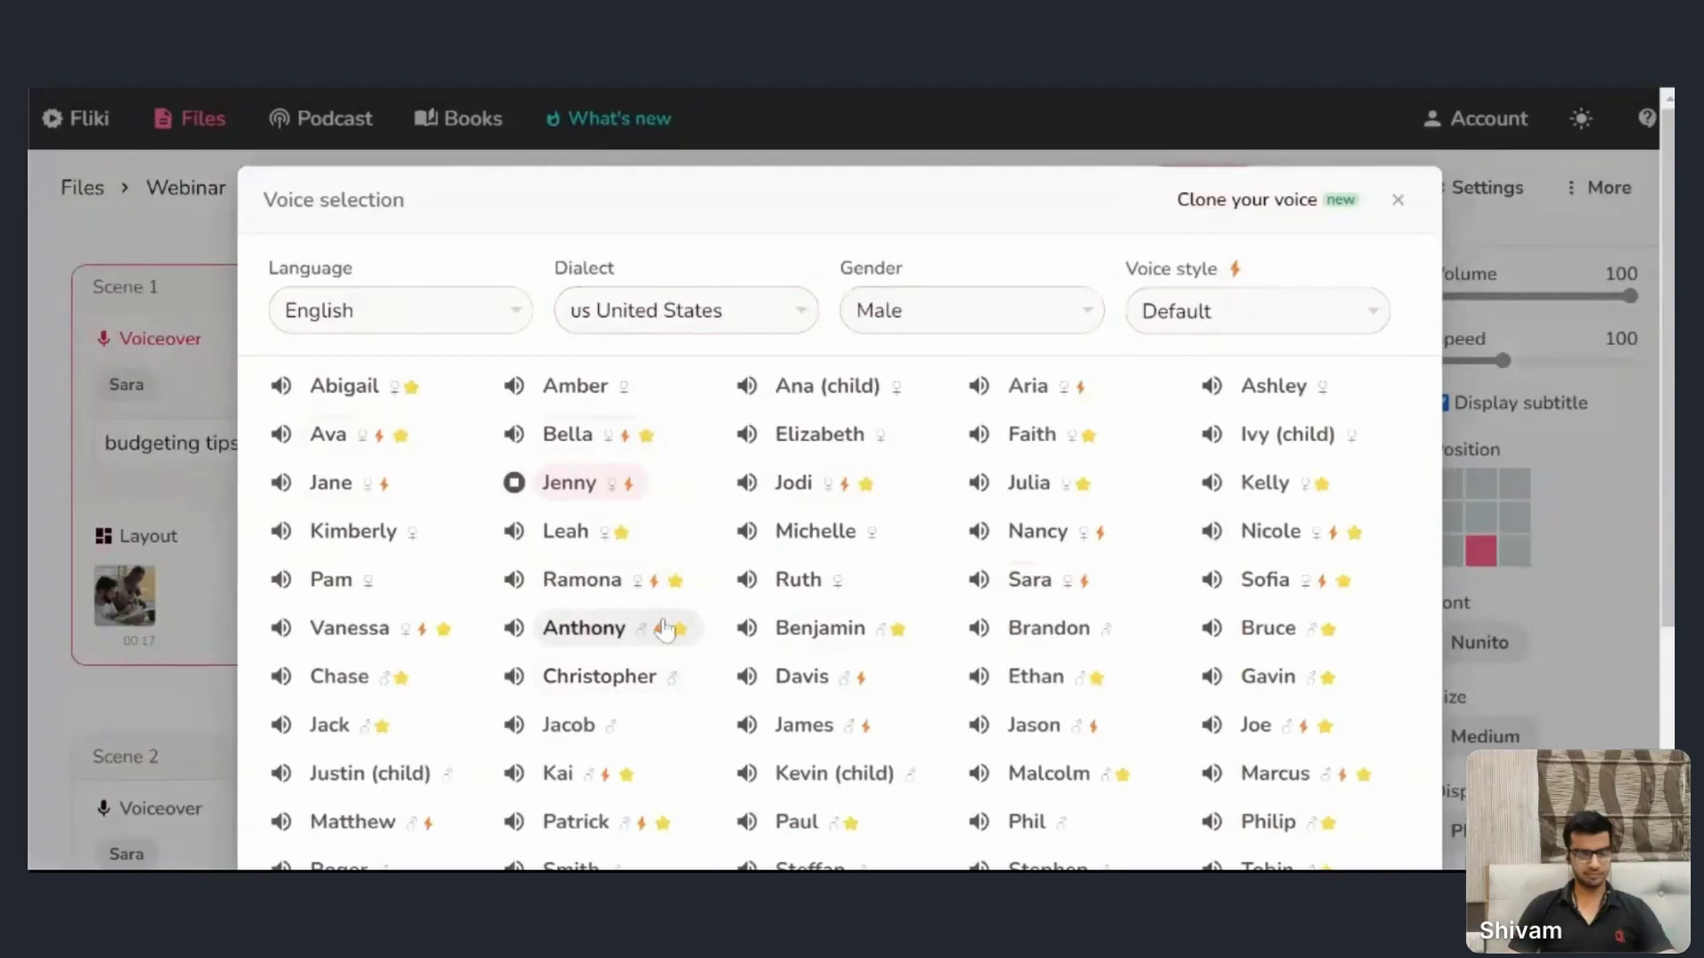
- Choose Sara and apply that voice to all voiceovers
{"action": "scroll", "coordinate": [688, 586], "scroll_direction": "down", "scroll_amount": 2}
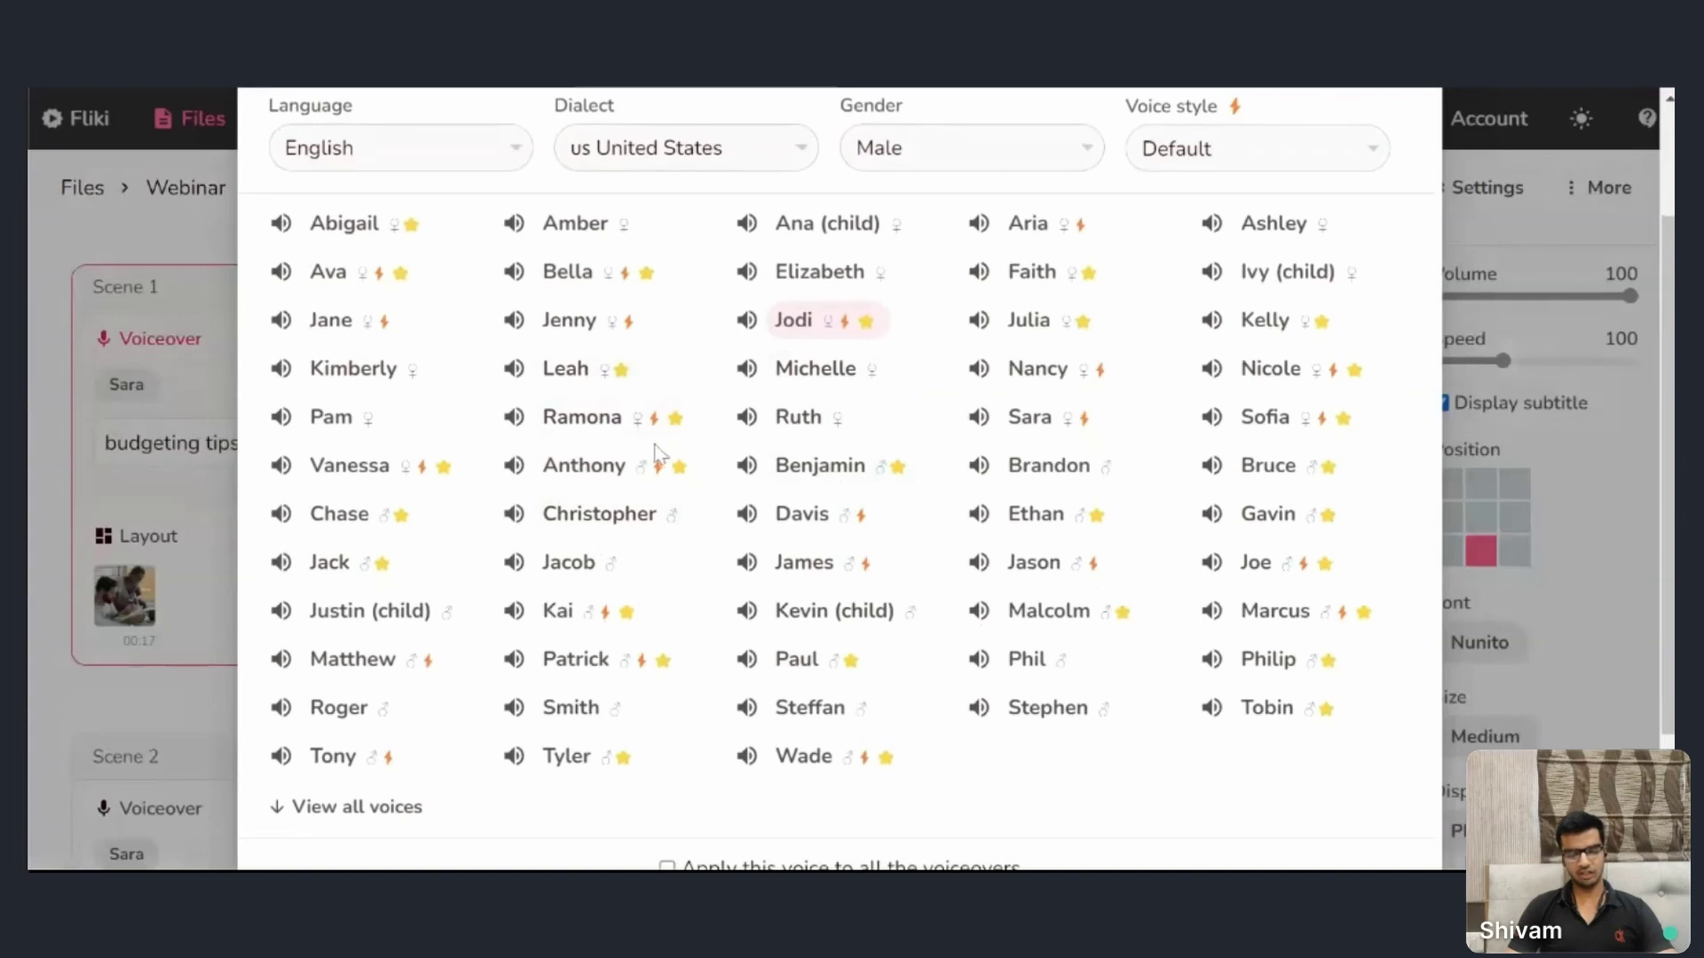
{"action": "left_click", "coordinate": [1027, 425]}
{"action": "scroll", "coordinate": [736, 612], "scroll_direction": "down", "scroll_amount": 2}
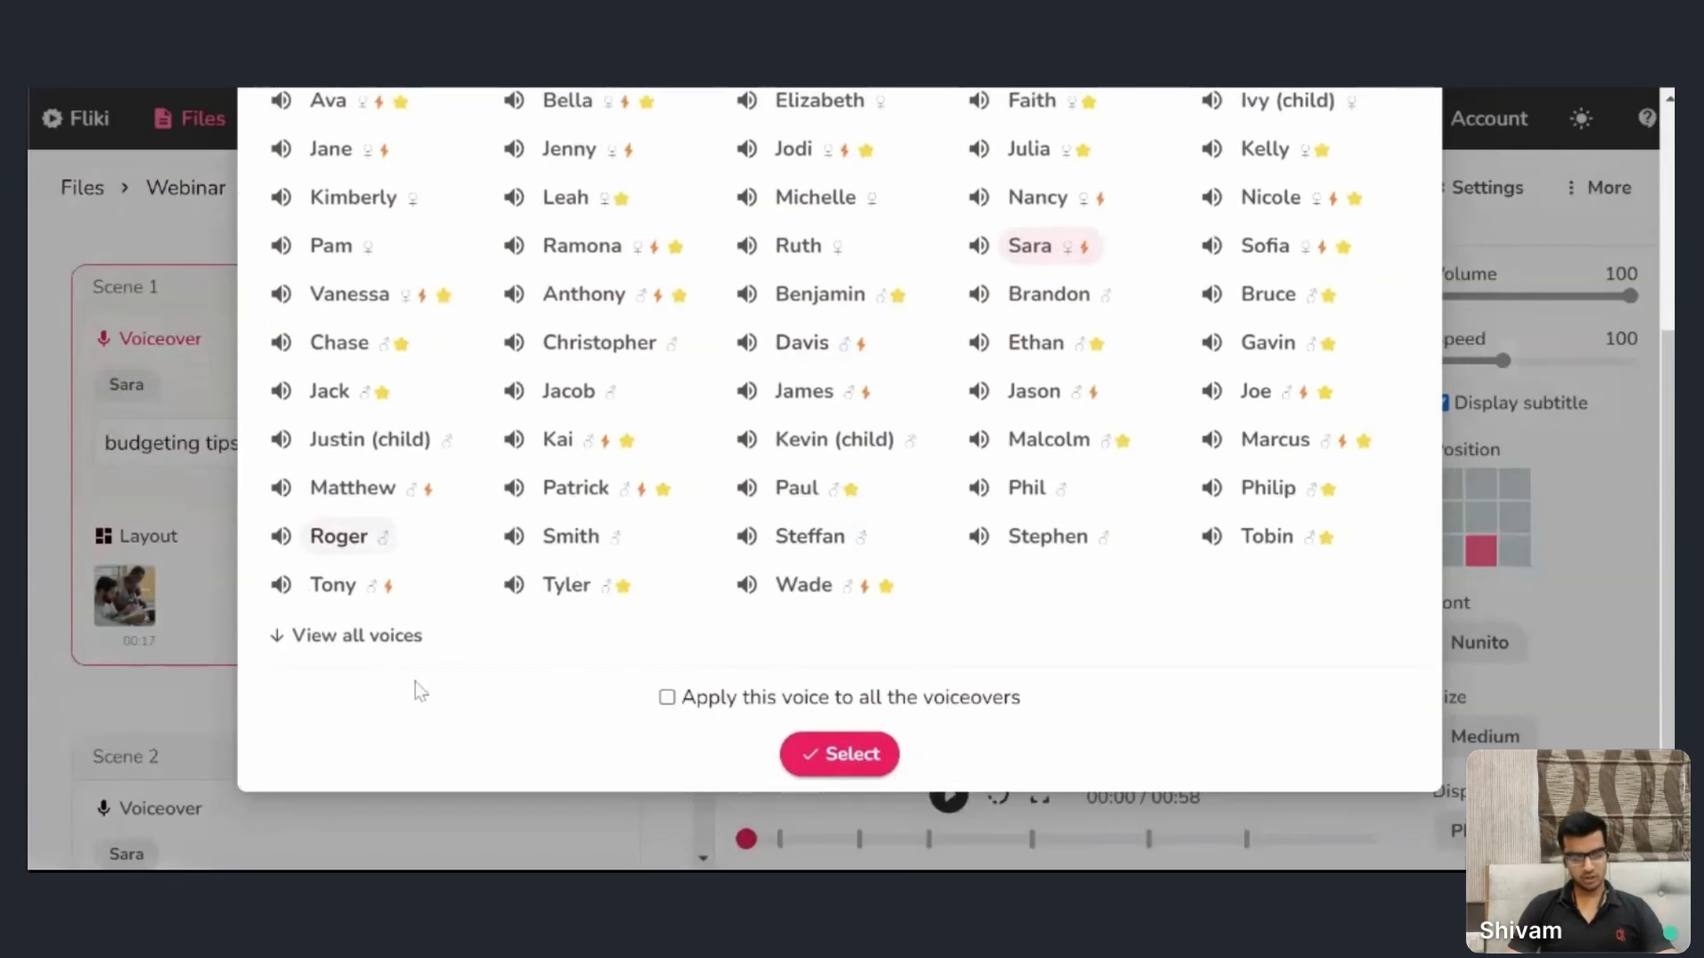
{"action": "left_click", "coordinate": [666, 698]}
{"action": "left_click", "coordinate": [830, 768]}
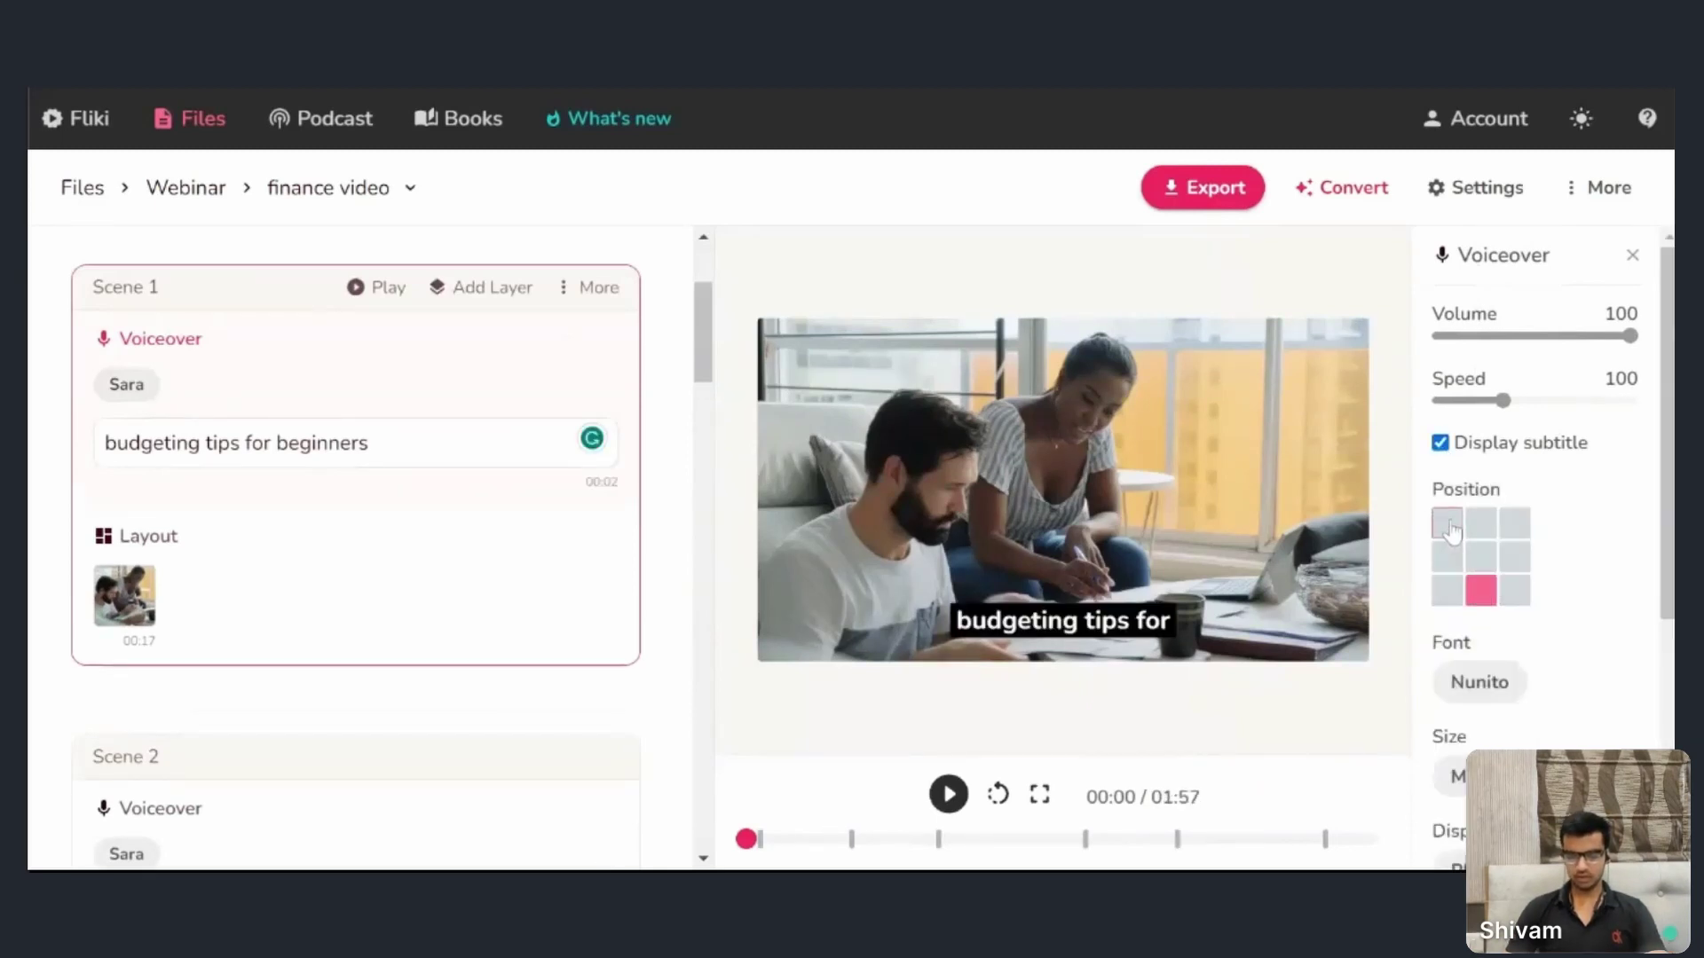
- Try the top-left subtitle position, return it to bottom centre, and review subtitle styles
{"action": "left_click", "coordinate": [1448, 525]}
{"action": "left_click", "coordinate": [1480, 596]}
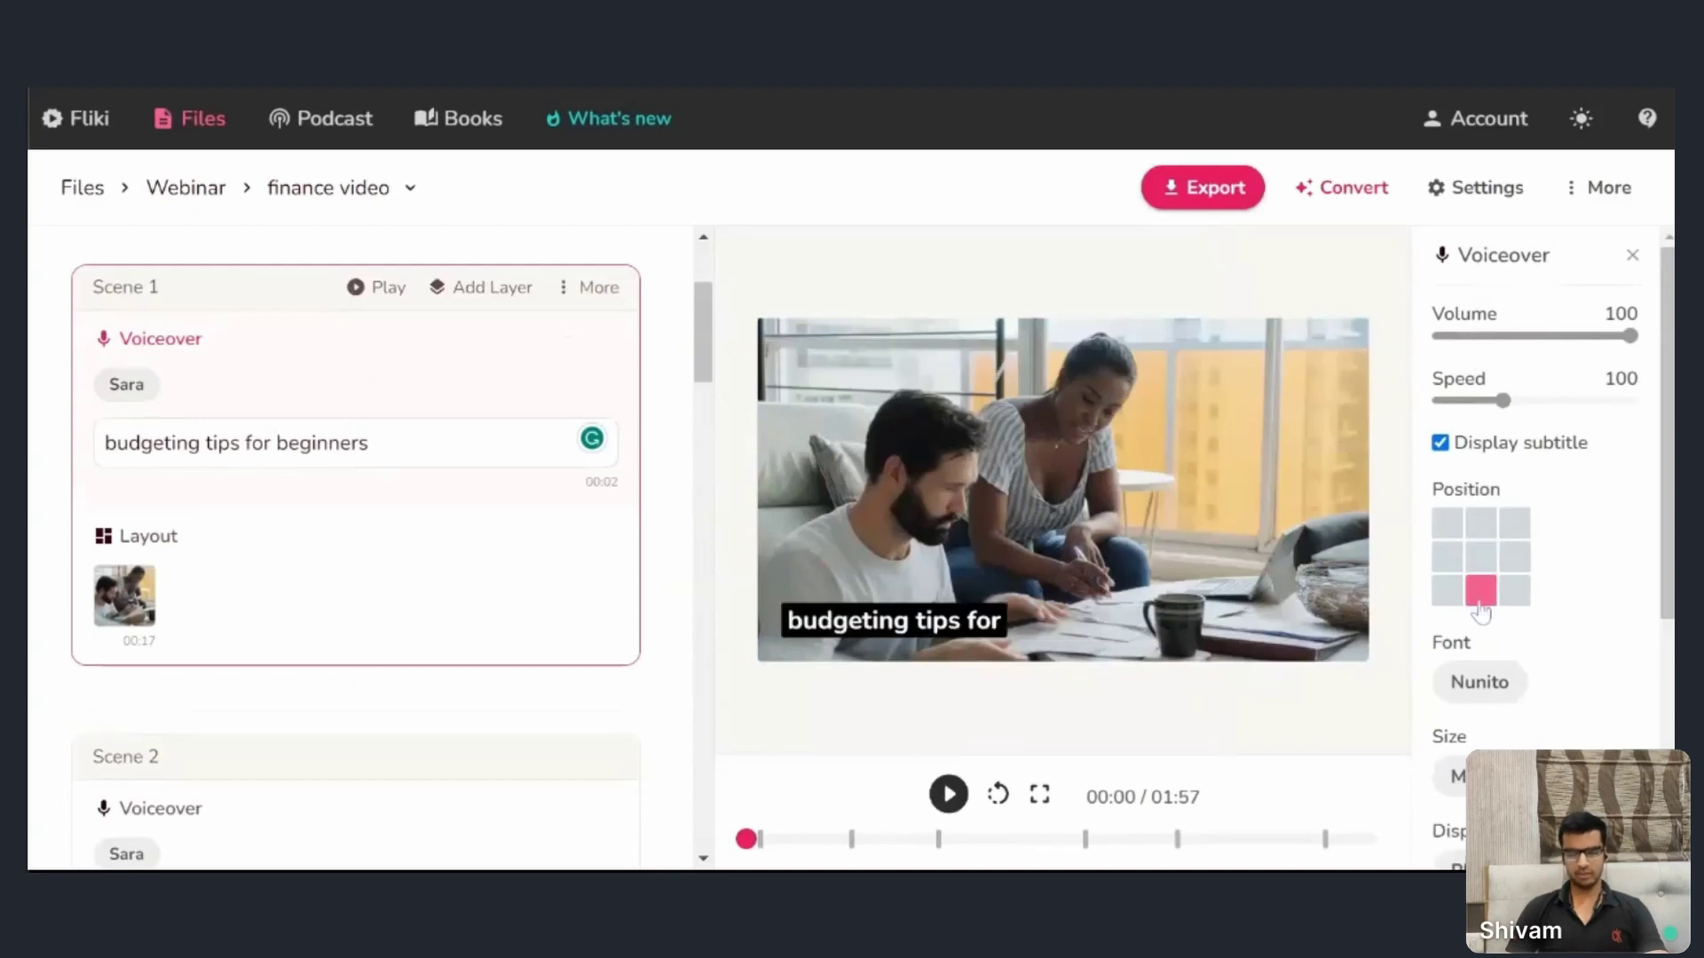
{"action": "scroll", "coordinate": [1480, 613], "scroll_direction": "down", "scroll_amount": 3}
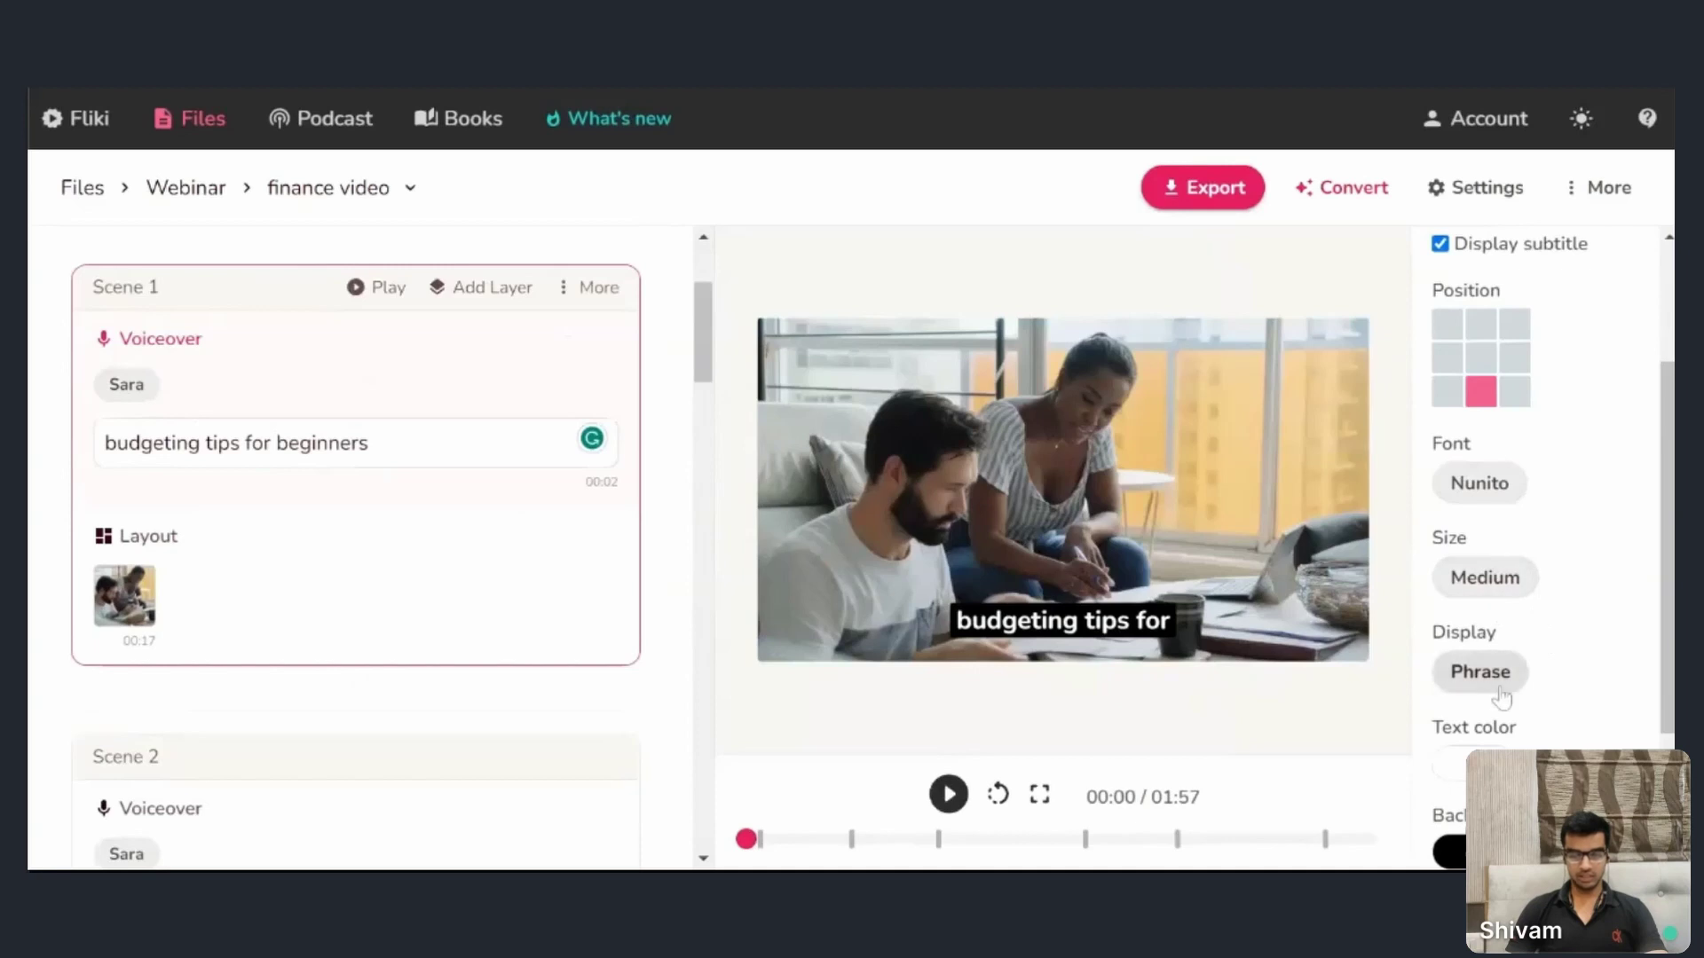
{"action": "scroll", "coordinate": [1500, 698], "scroll_direction": "down", "scroll_amount": 3}
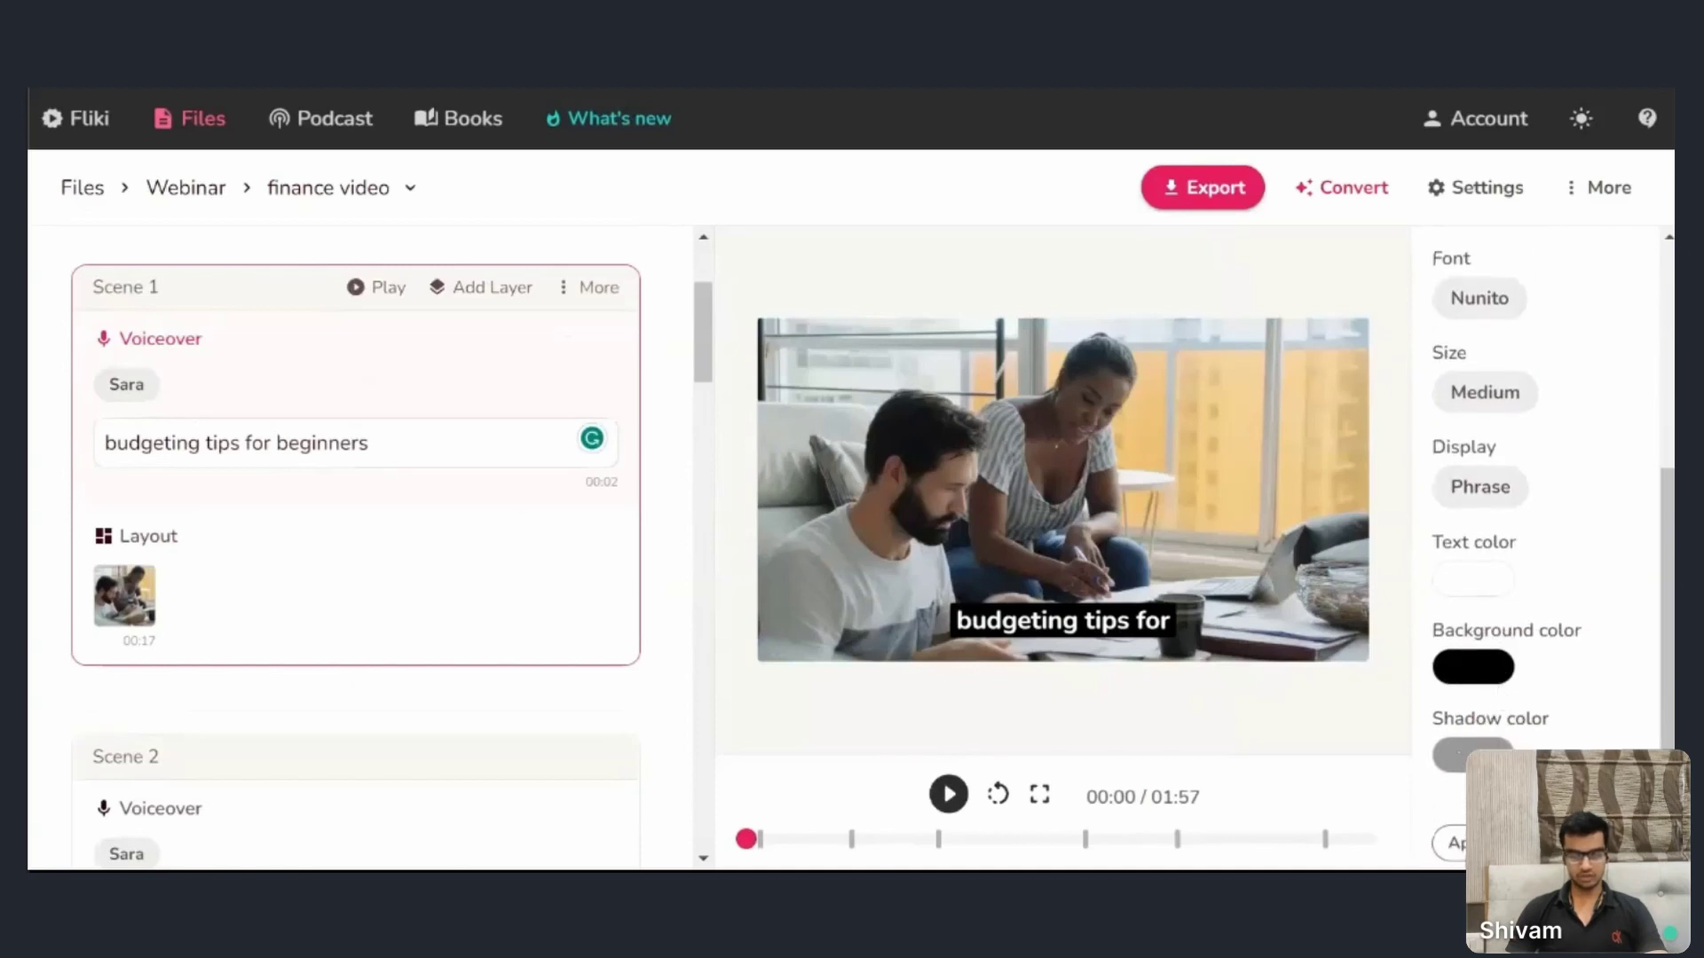
{"action": "scroll", "coordinate": [1546, 699], "scroll_direction": "up", "scroll_amount": 1}
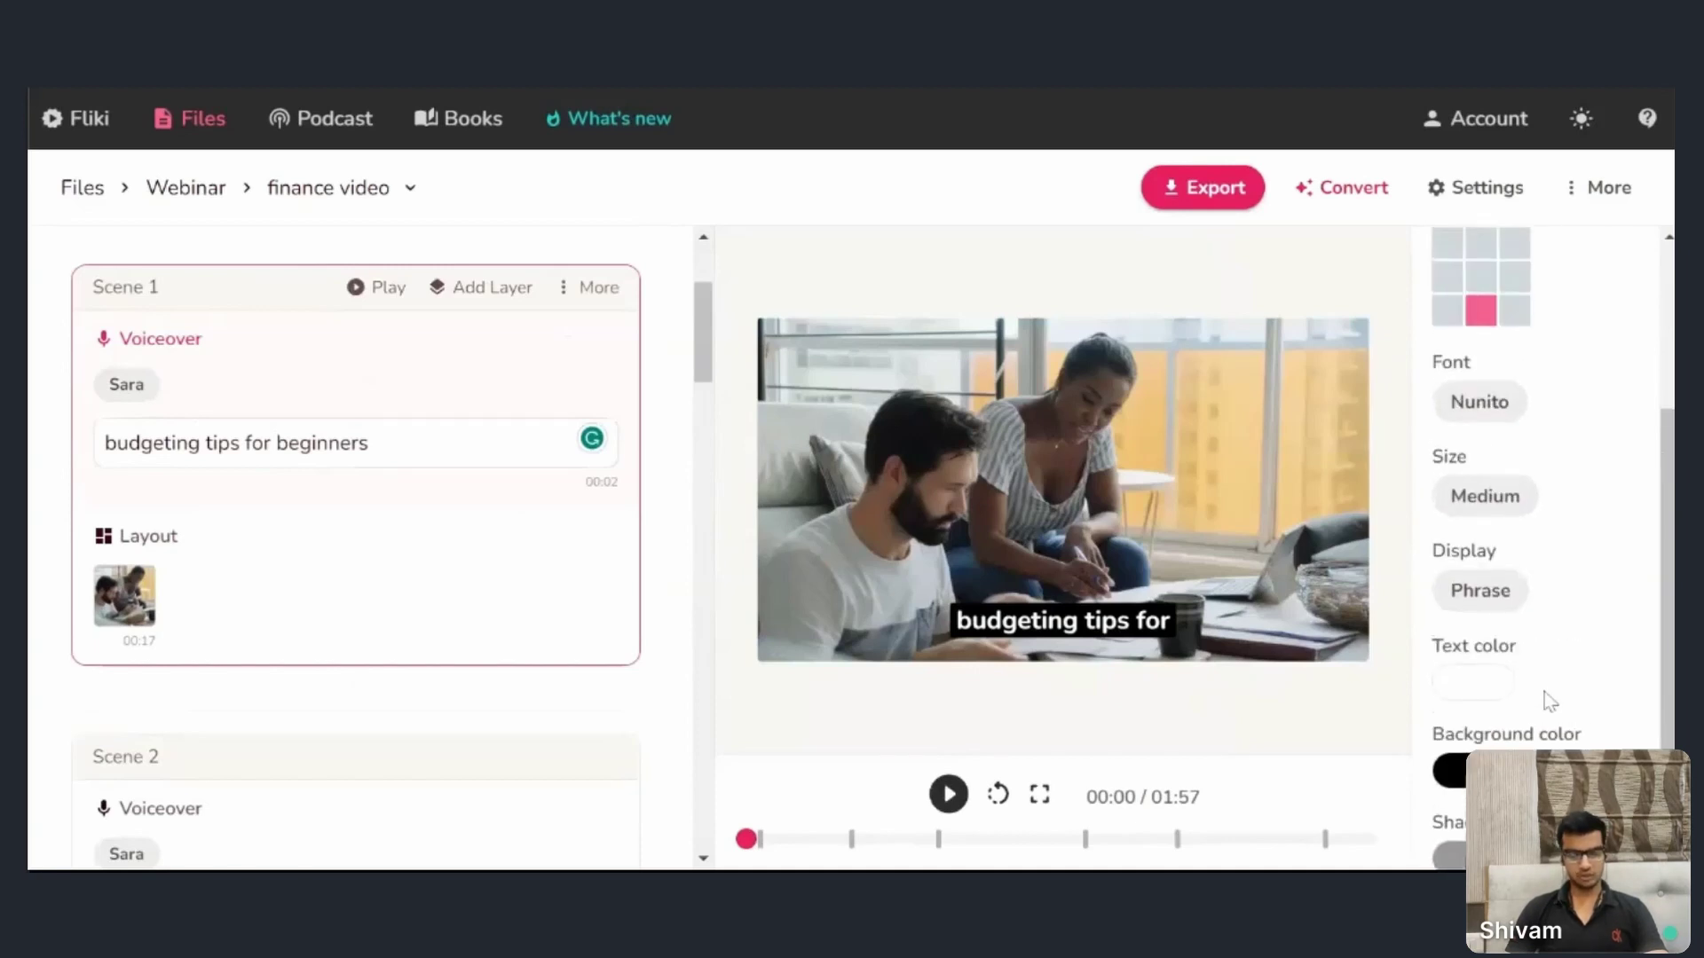
{"action": "scroll", "coordinate": [1548, 697], "scroll_direction": "down", "scroll_amount": 1}
{"action": "scroll", "coordinate": [1659, 595], "scroll_direction": "down", "scroll_amount": 1}
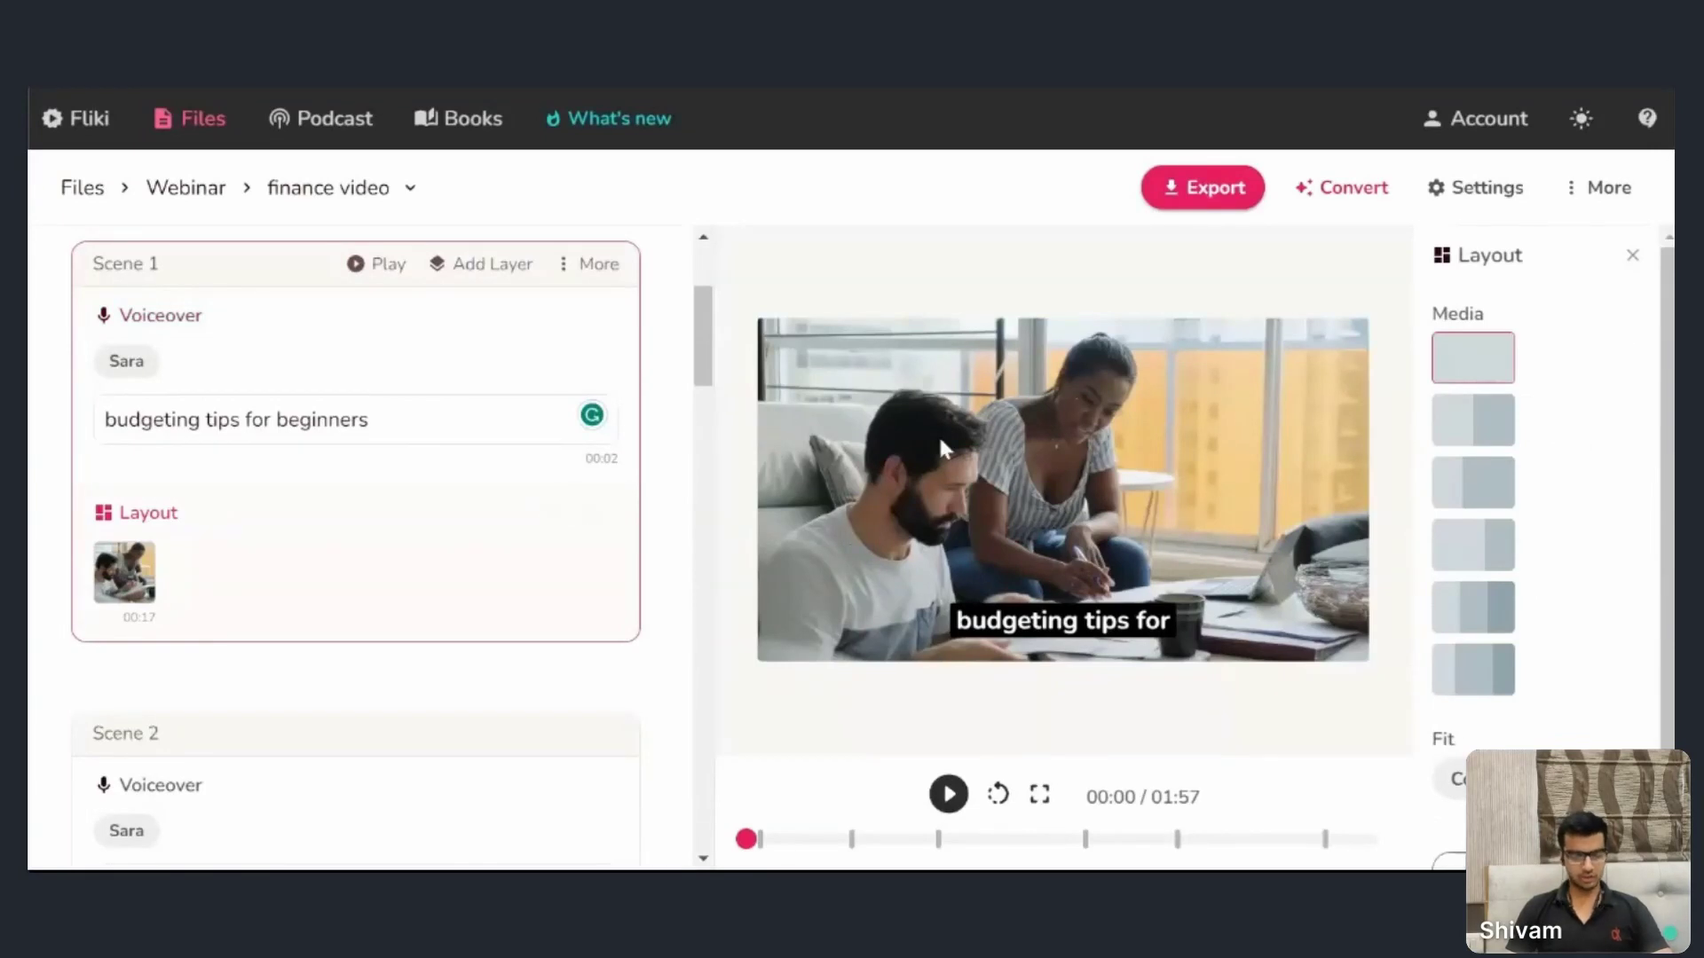
{"action": "left_click", "coordinate": [132, 599]}
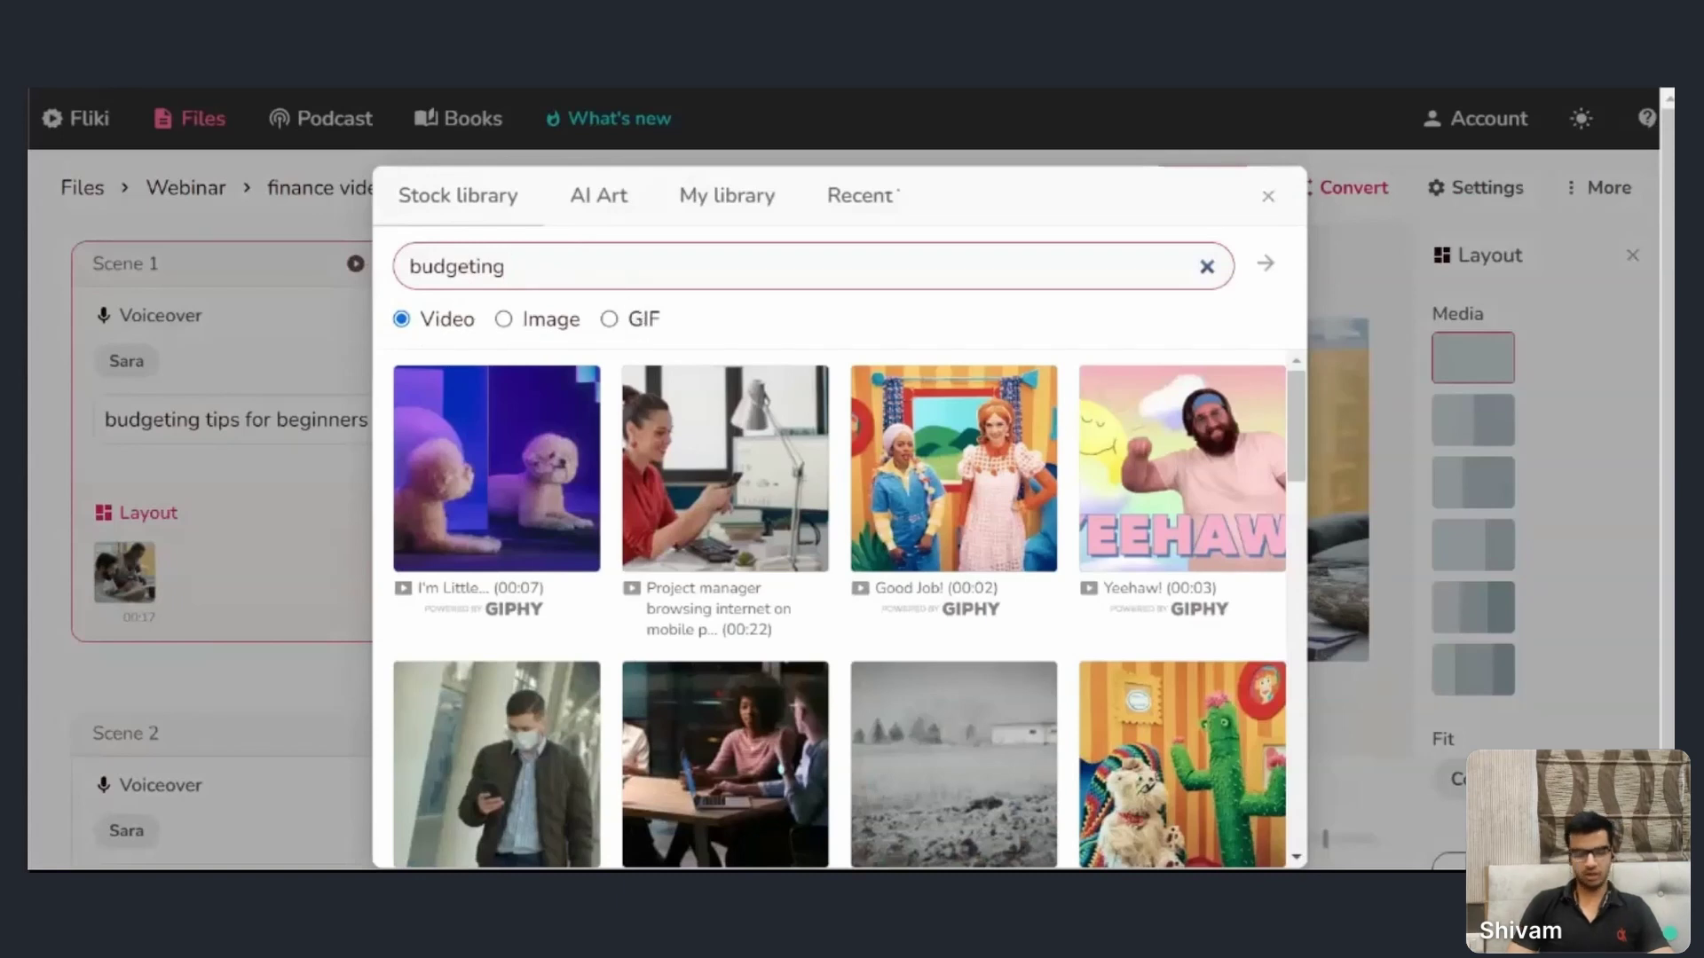
{"action": "left_click", "coordinate": [611, 196]}
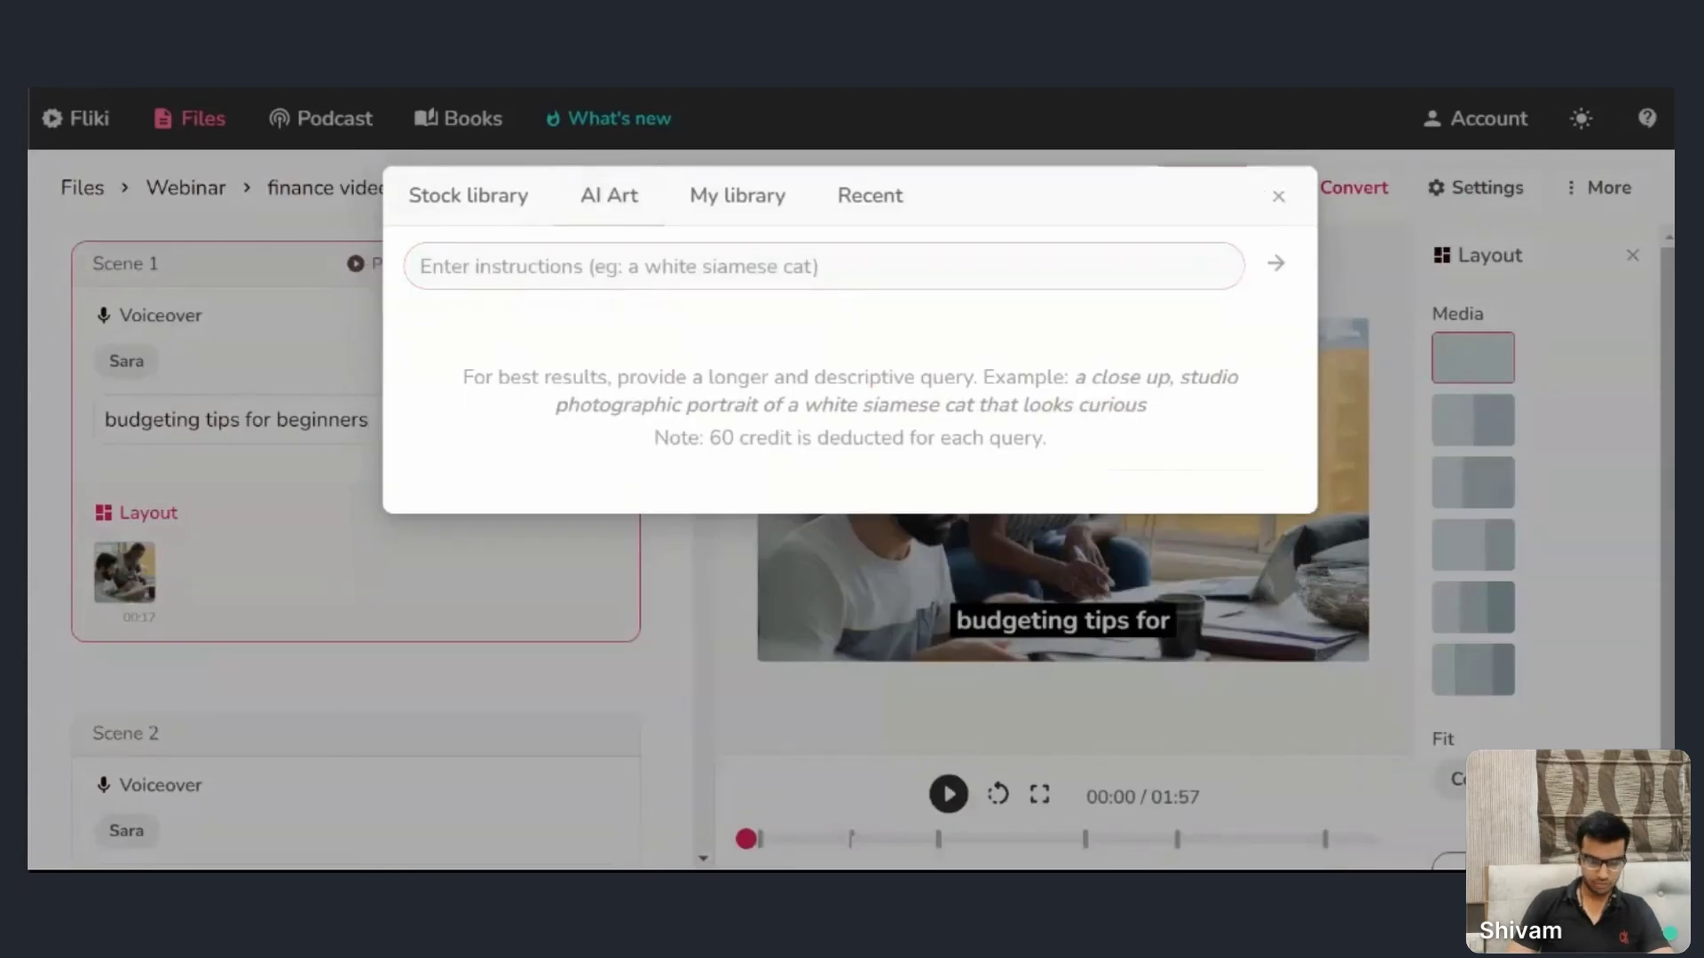
{"action": "left_click", "coordinate": [737, 195]}
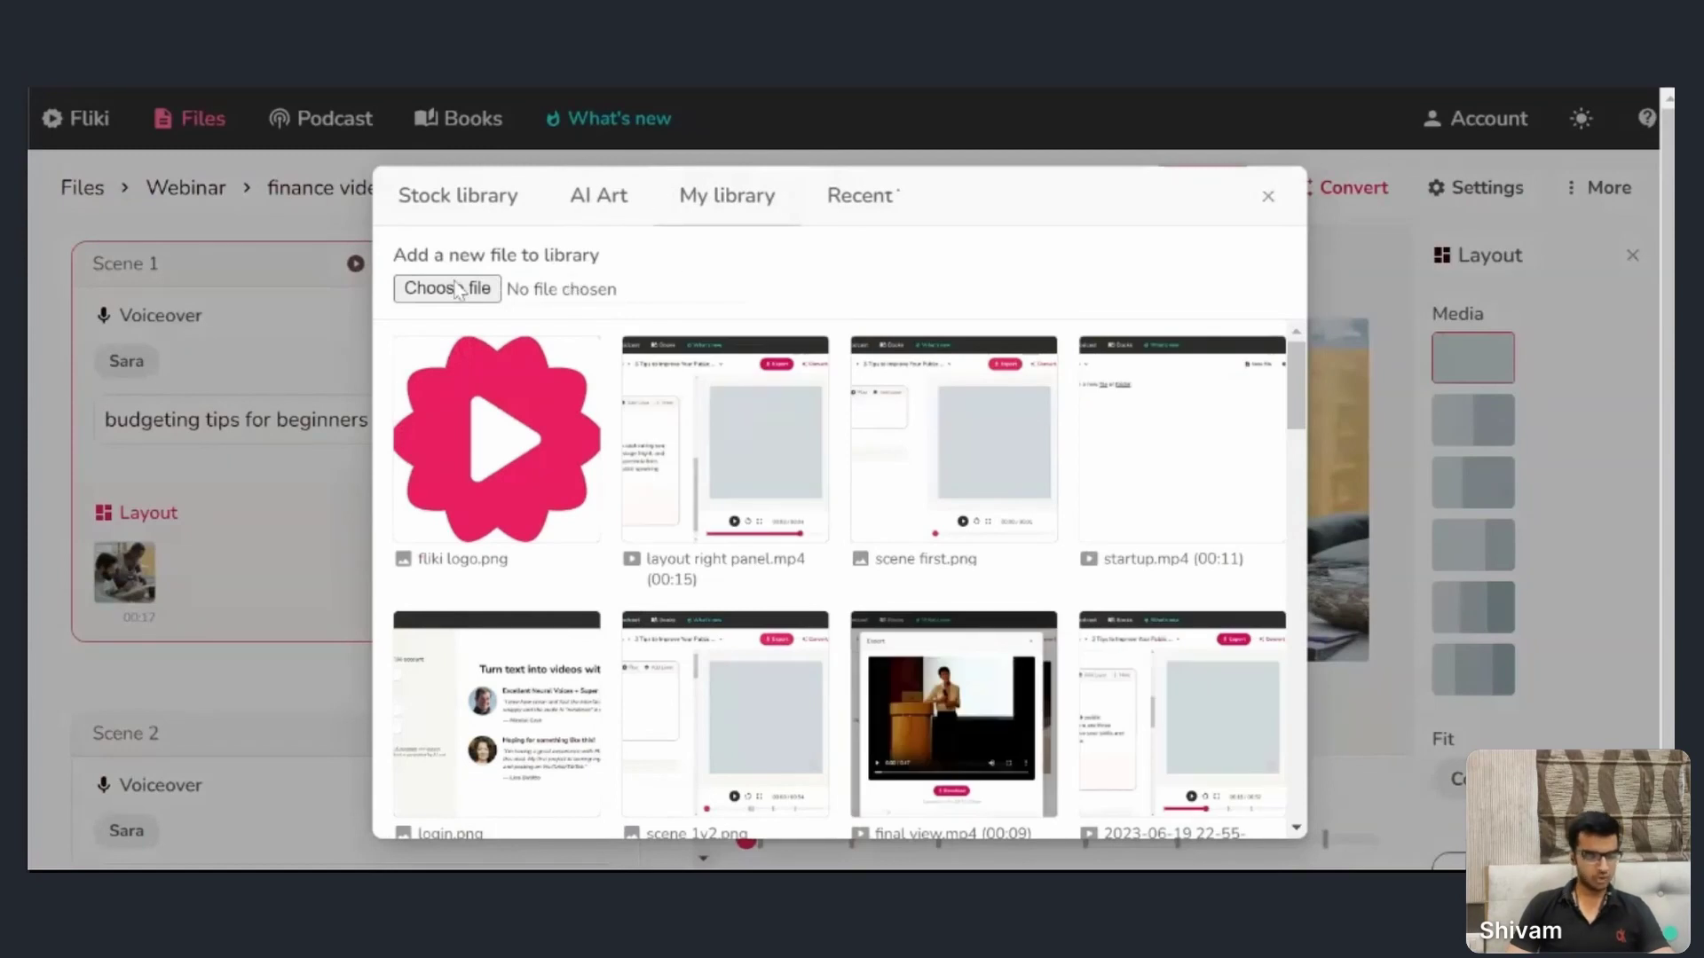
{"action": "left_click", "coordinate": [874, 199]}
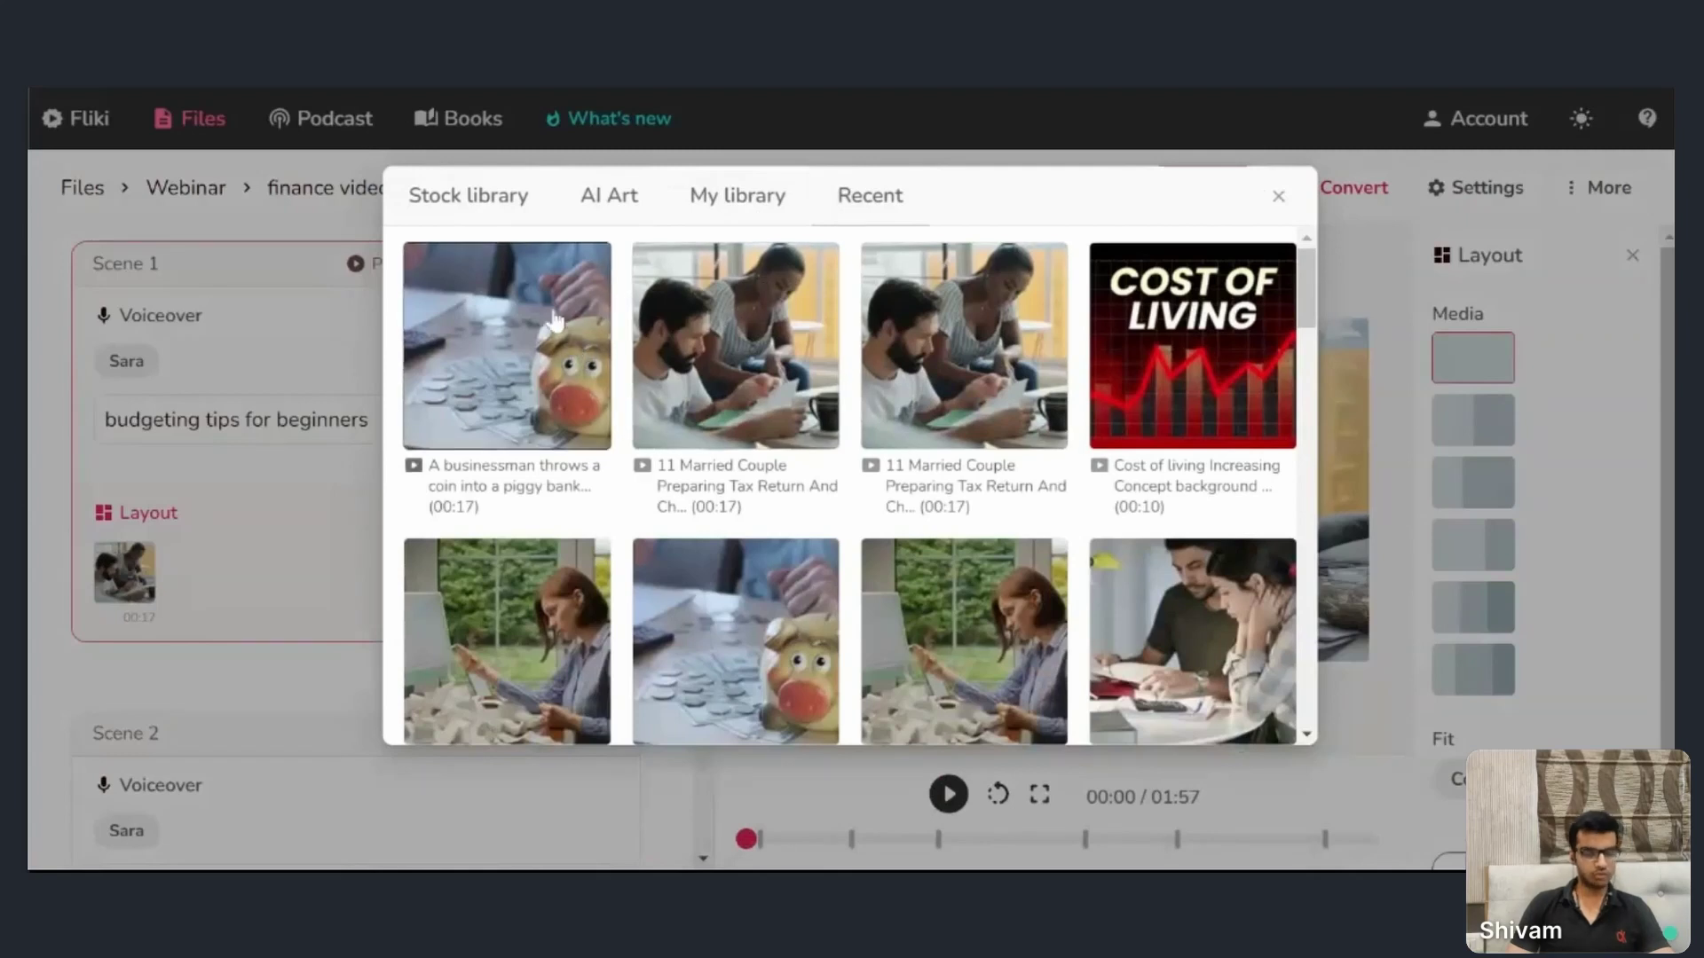
{"action": "left_click", "coordinate": [1569, 371]}
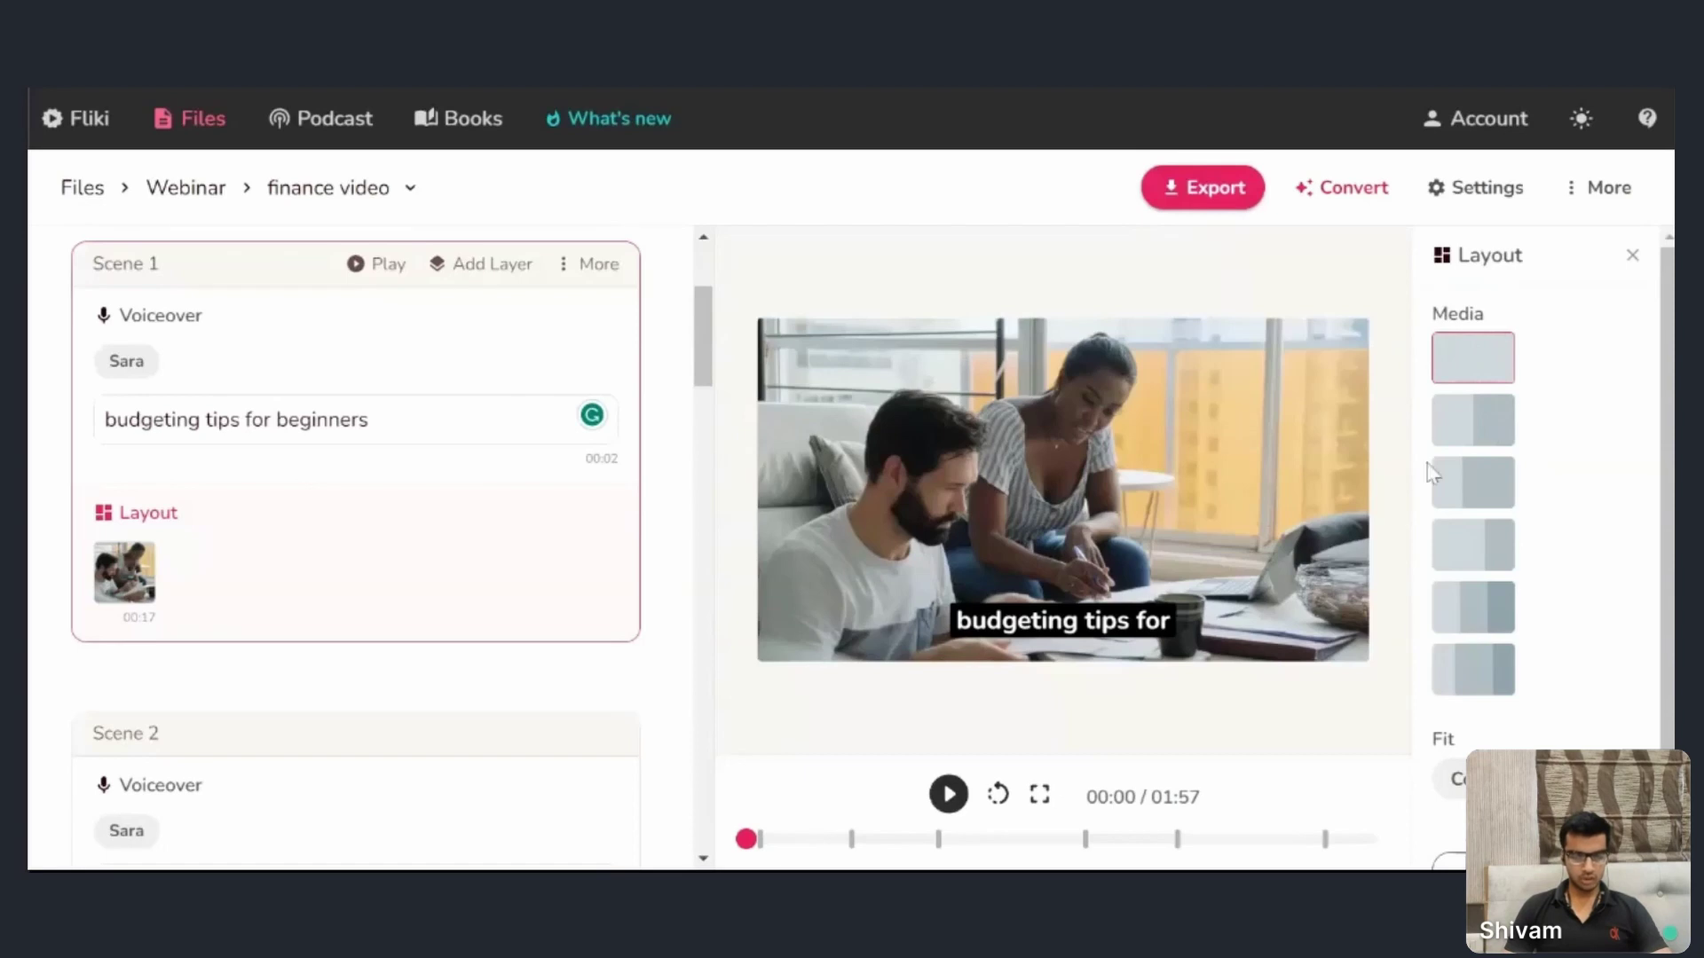
- Give Scene 1 a split media layout stacked with media on top
{"action": "left_click", "coordinate": [1475, 444]}
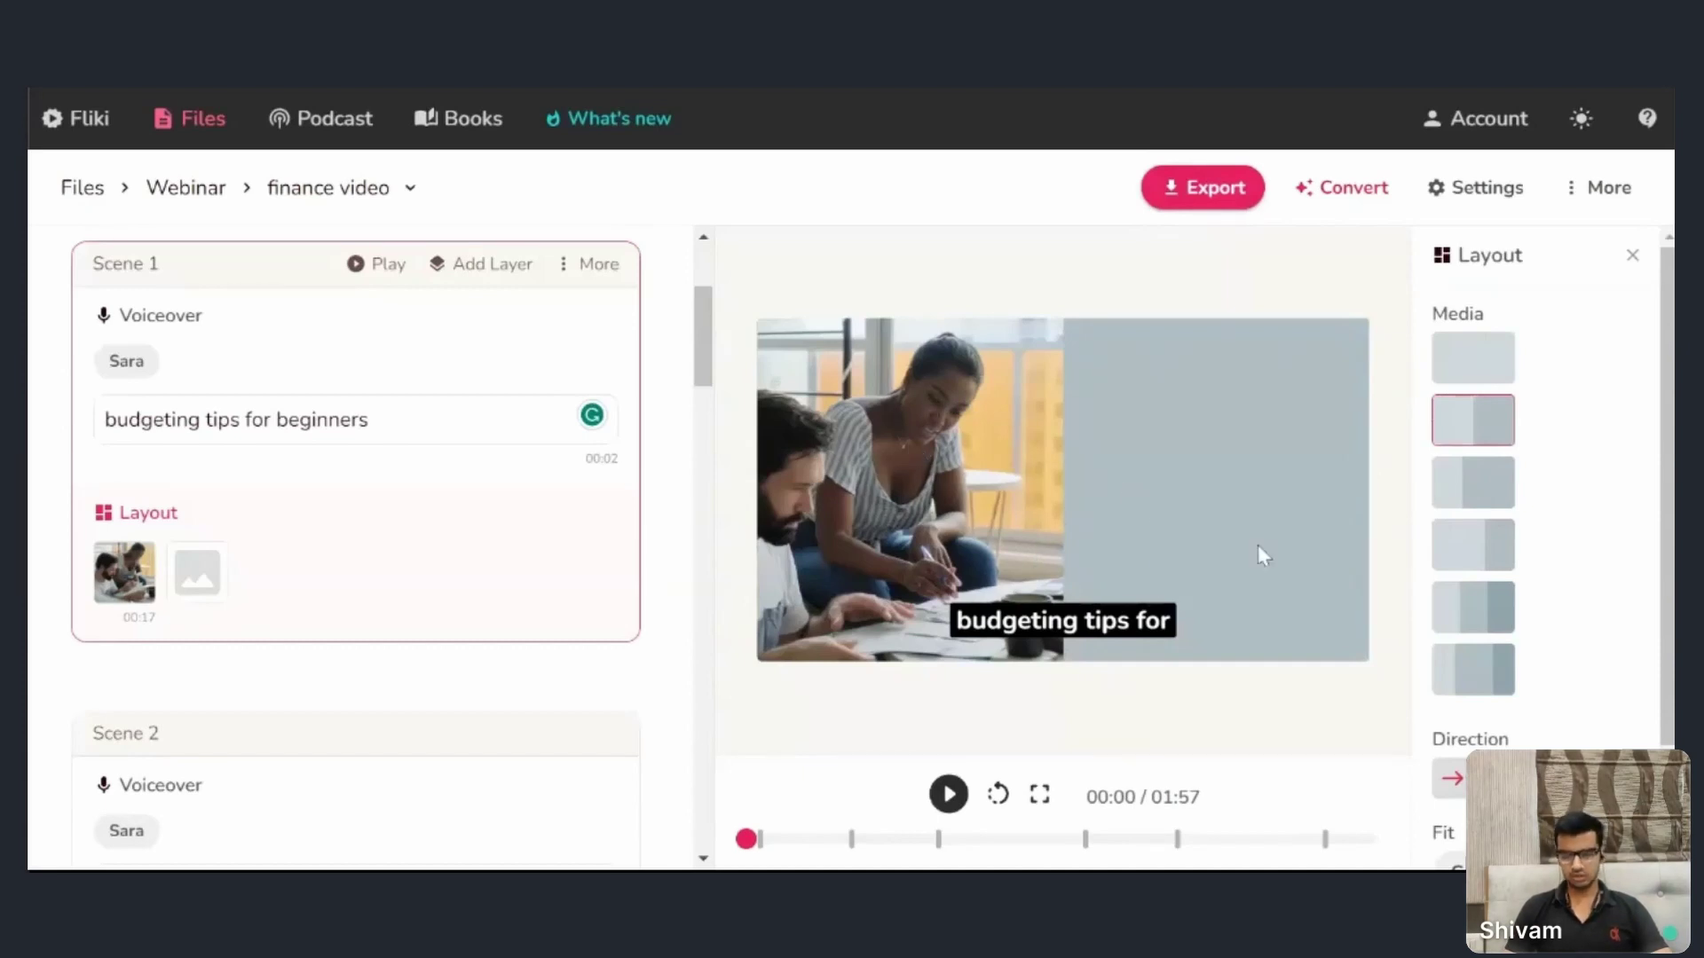
{"action": "left_click", "coordinate": [1500, 486]}
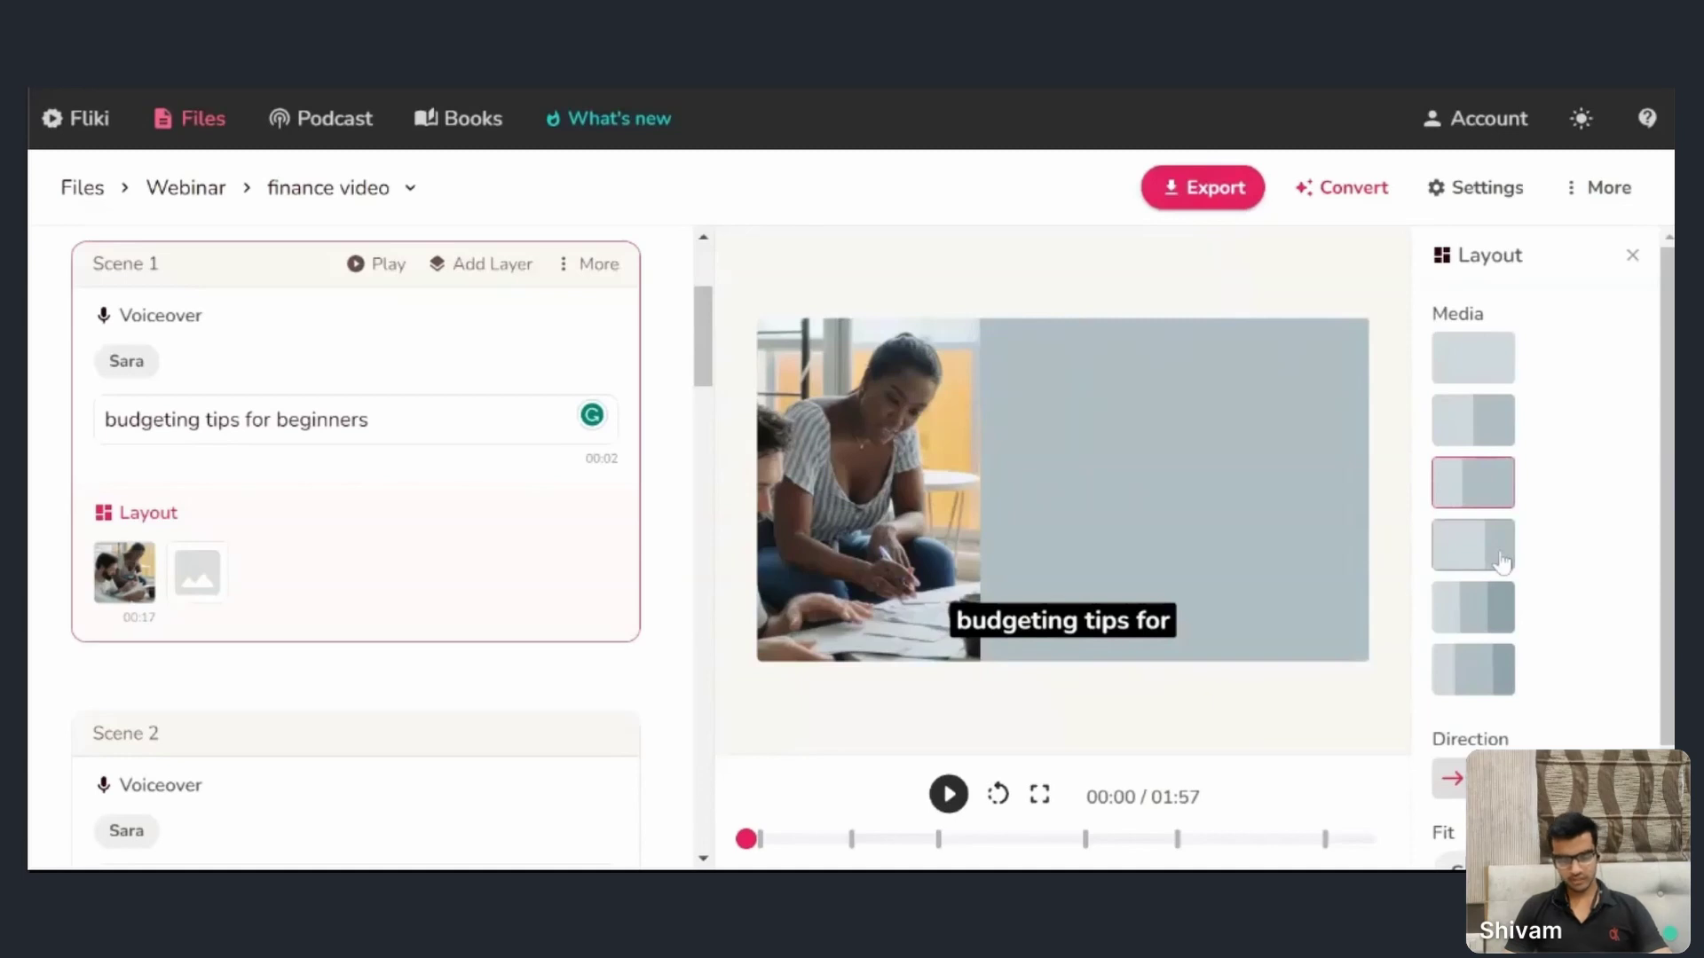
{"action": "left_click", "coordinate": [1501, 559]}
{"action": "scroll", "coordinate": [1569, 577], "scroll_direction": "down", "scroll_amount": 1}
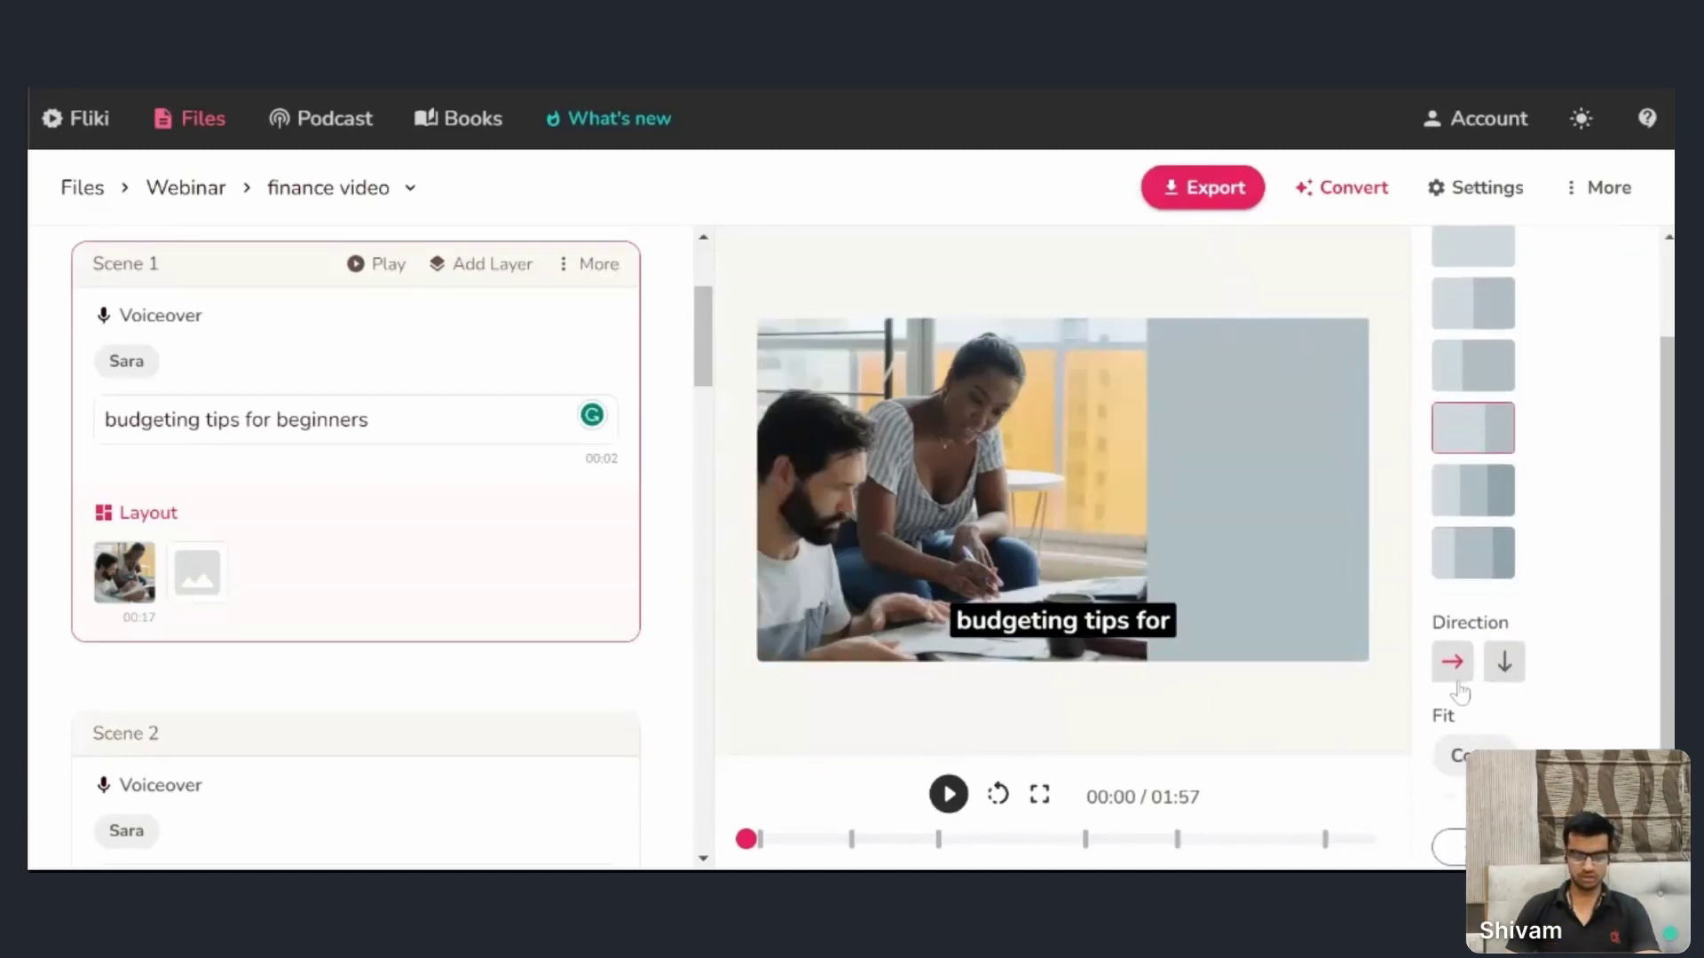
{"action": "left_click", "coordinate": [1506, 664]}
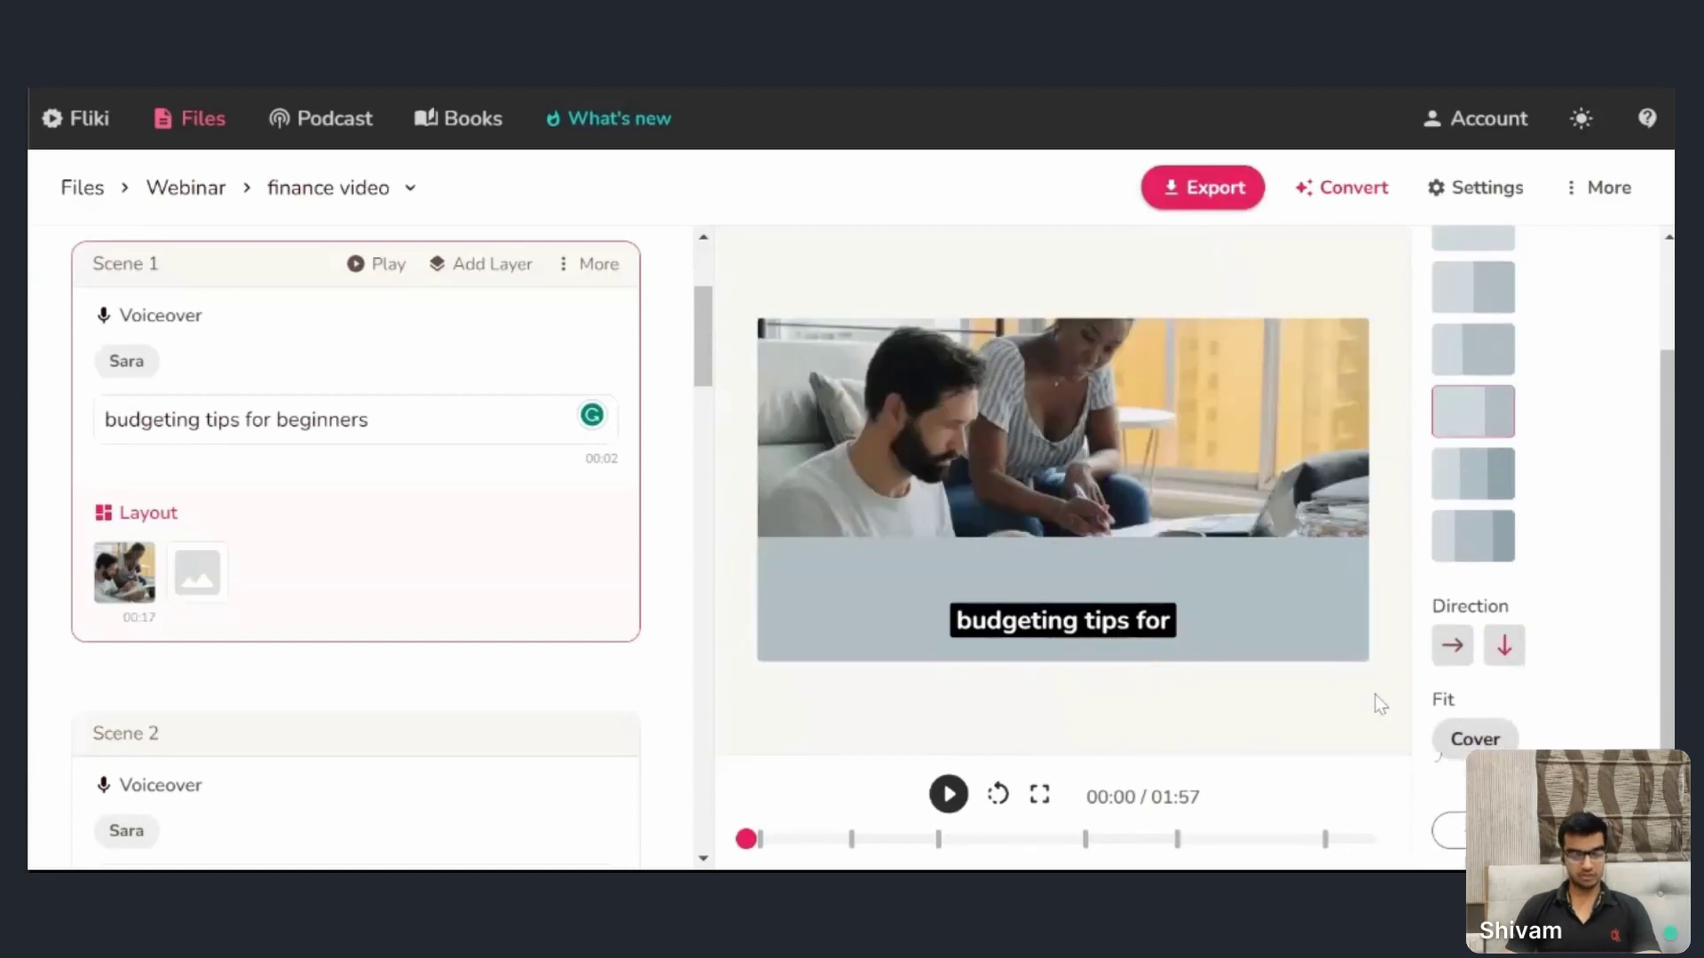
- Set the media fit to Contain, then back to Cover
{"action": "left_click", "coordinate": [1474, 738]}
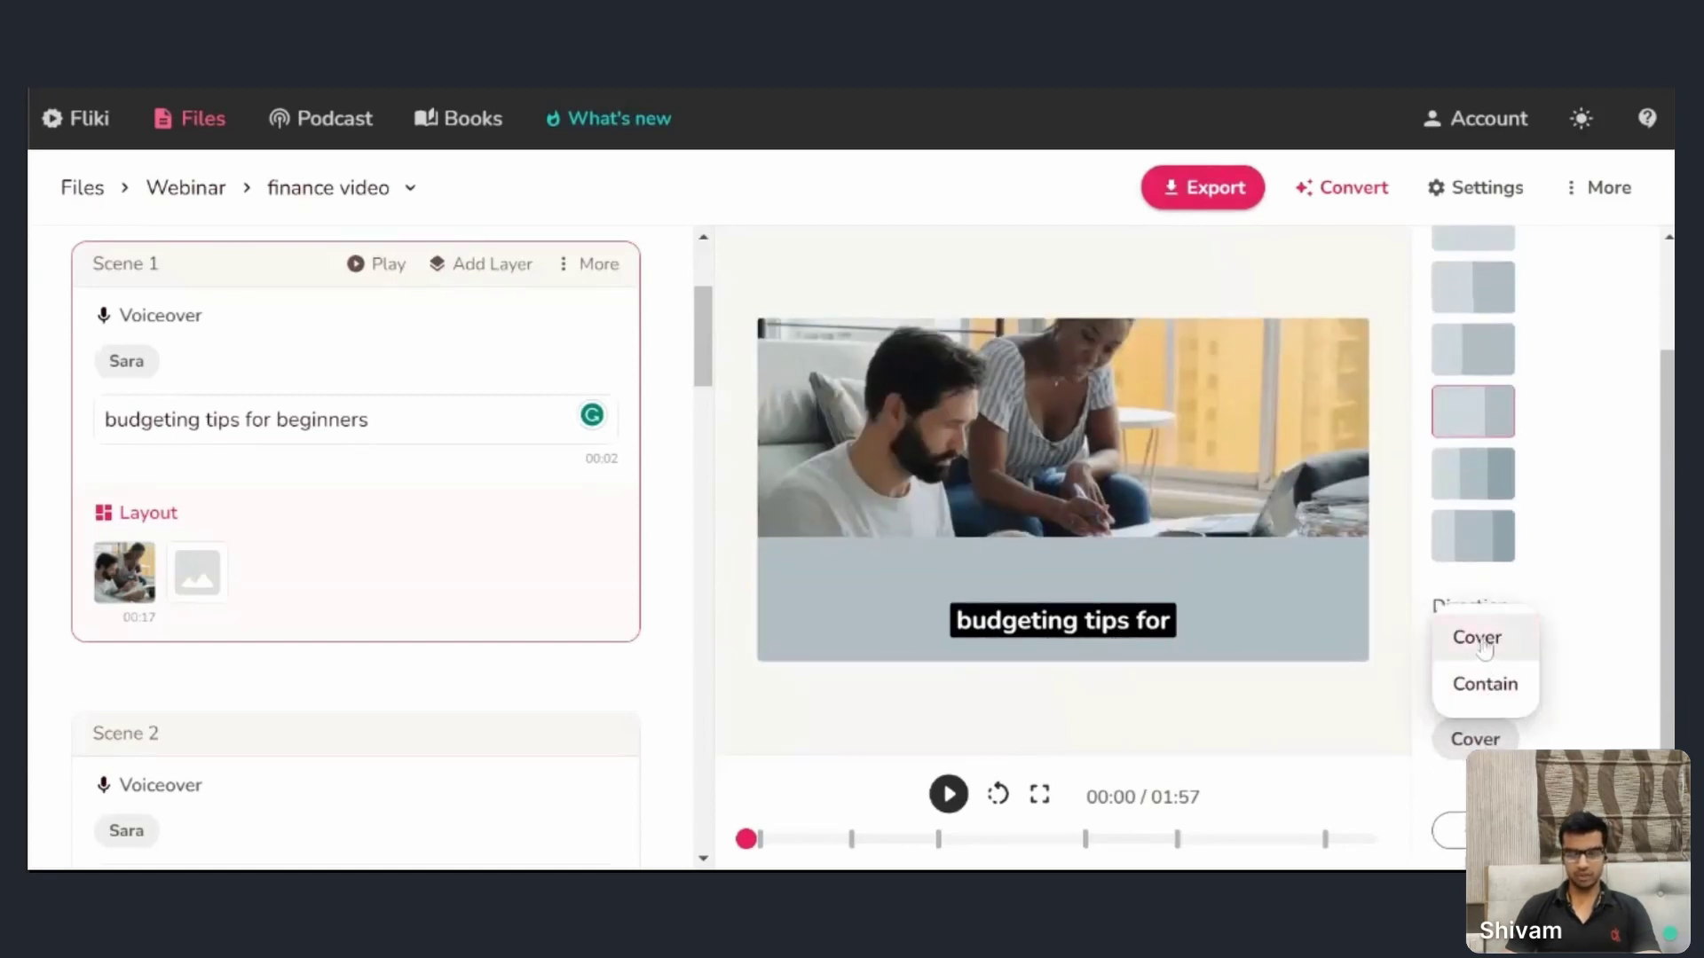
{"action": "left_click", "coordinate": [1485, 684]}
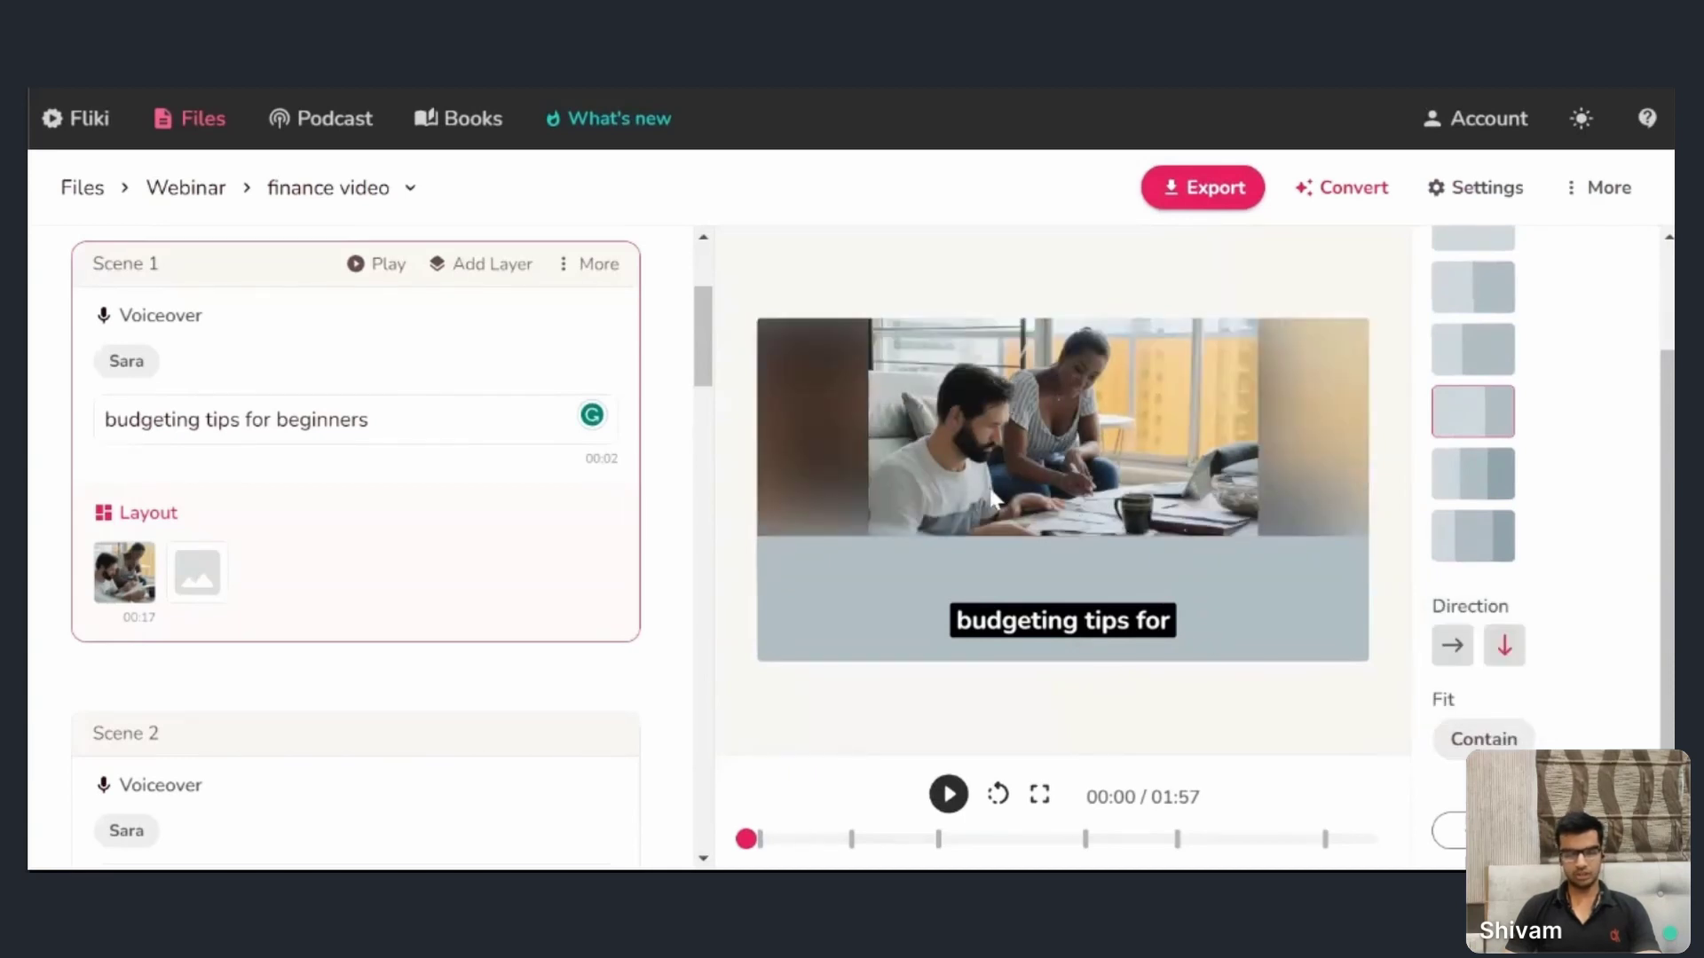
{"action": "left_click", "coordinate": [1484, 738]}
{"action": "left_click", "coordinate": [1480, 637]}
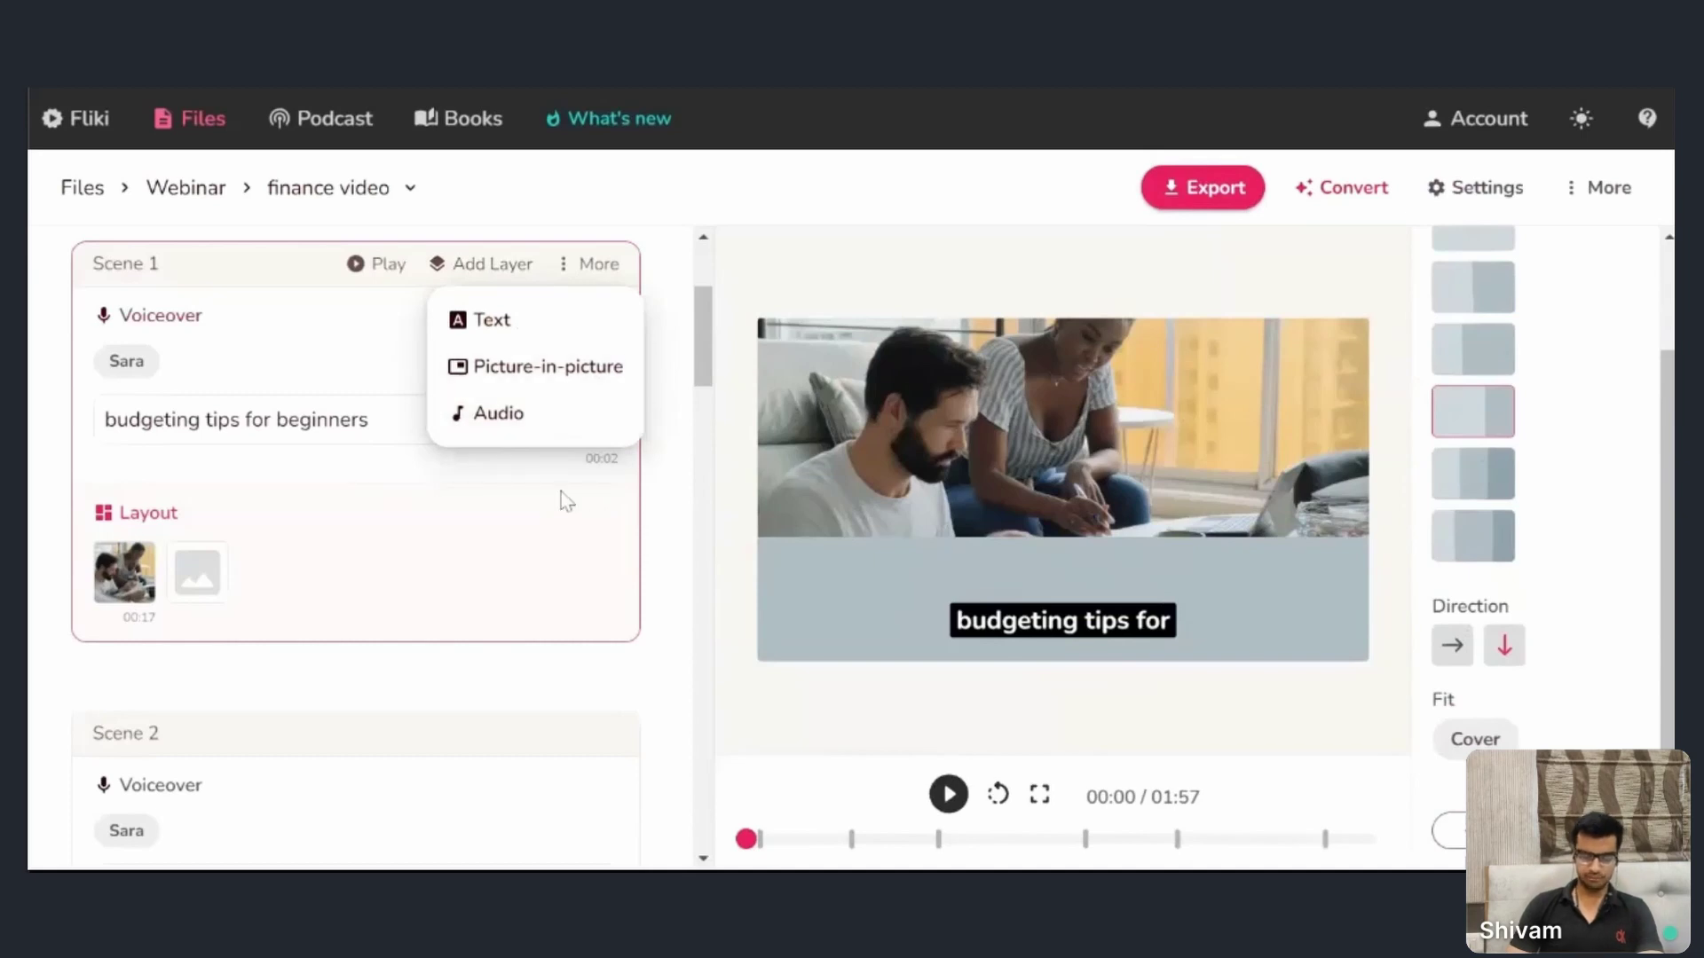
- Add a text layer reading '4 Budgeting Tips for Beginners' and turn off voiceover subtitles
{"action": "left_click", "coordinate": [557, 330]}
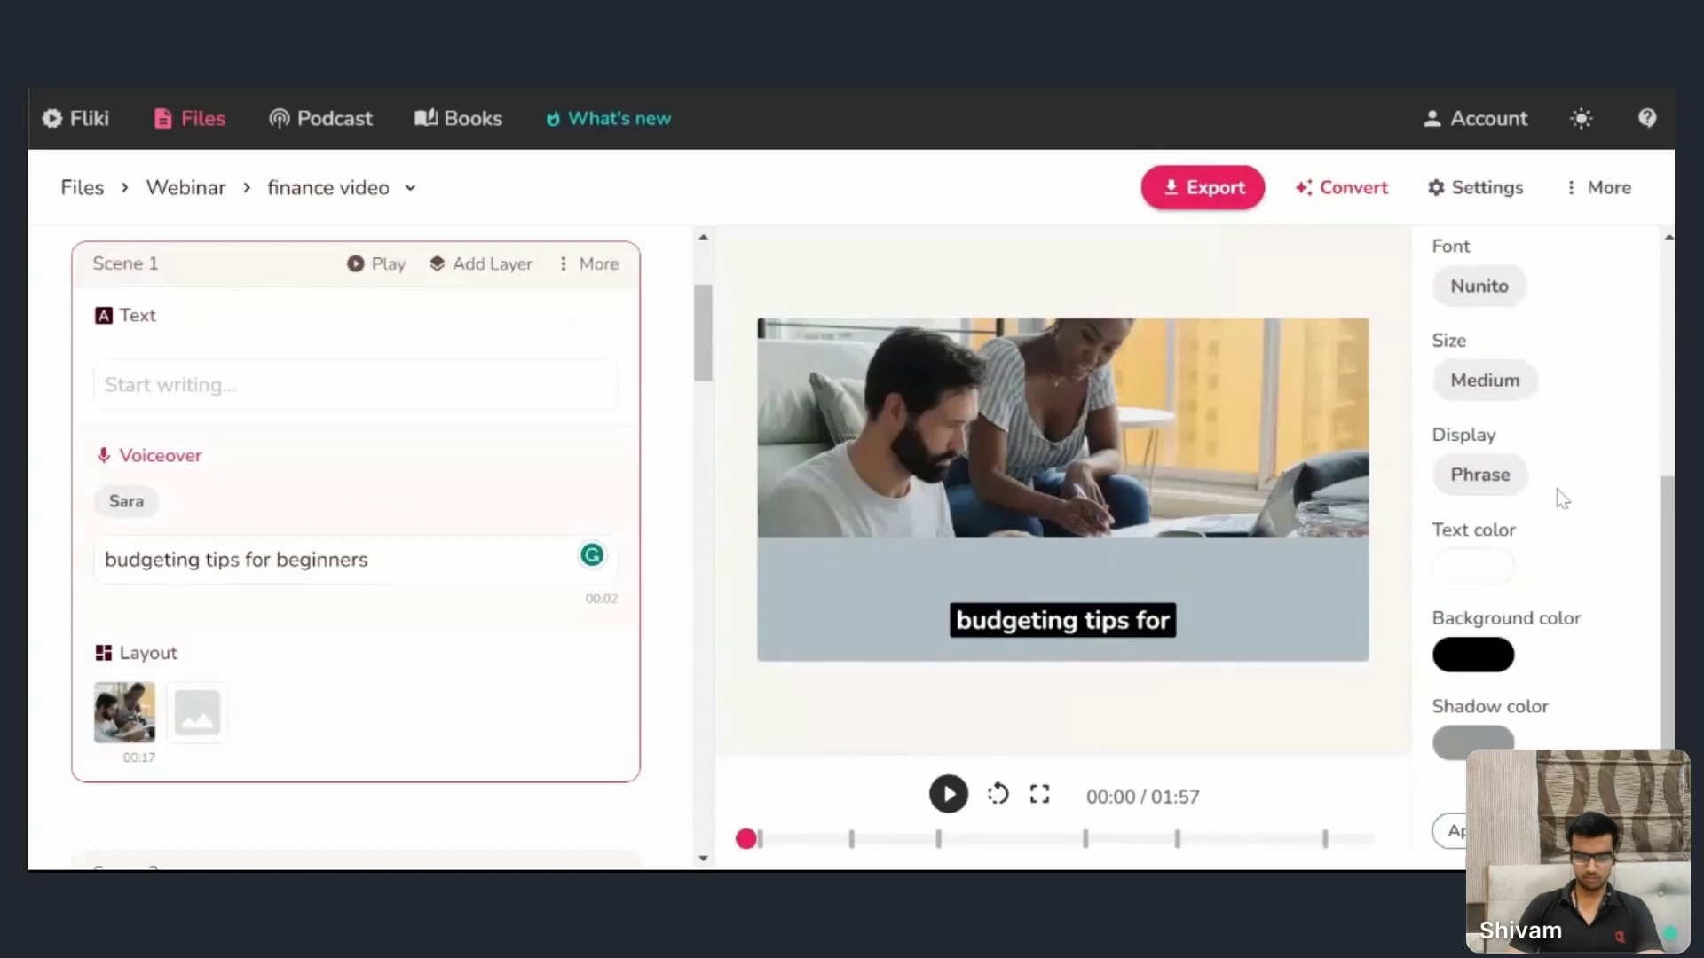
{"action": "scroll", "coordinate": [1557, 497], "scroll_direction": "up", "scroll_amount": 5}
{"action": "left_click", "coordinate": [1450, 433]}
{"action": "left_click", "coordinate": [159, 384]}
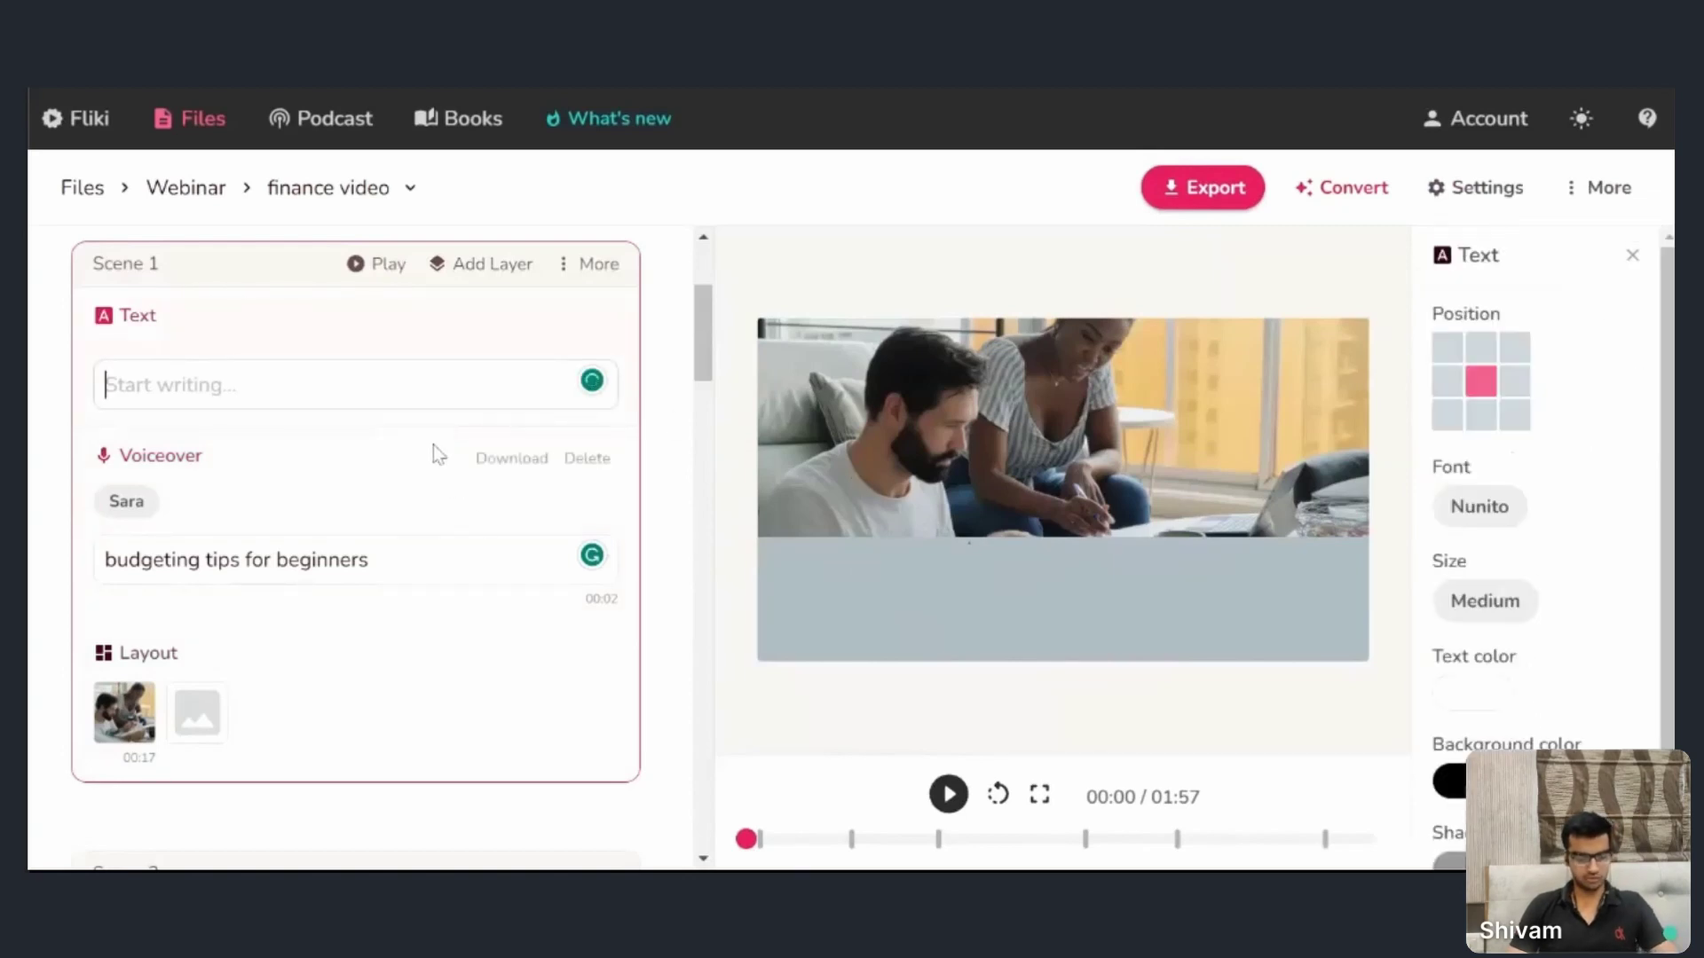
{"action": "type", "text": "4 Budgeting Tips for Beginners"}
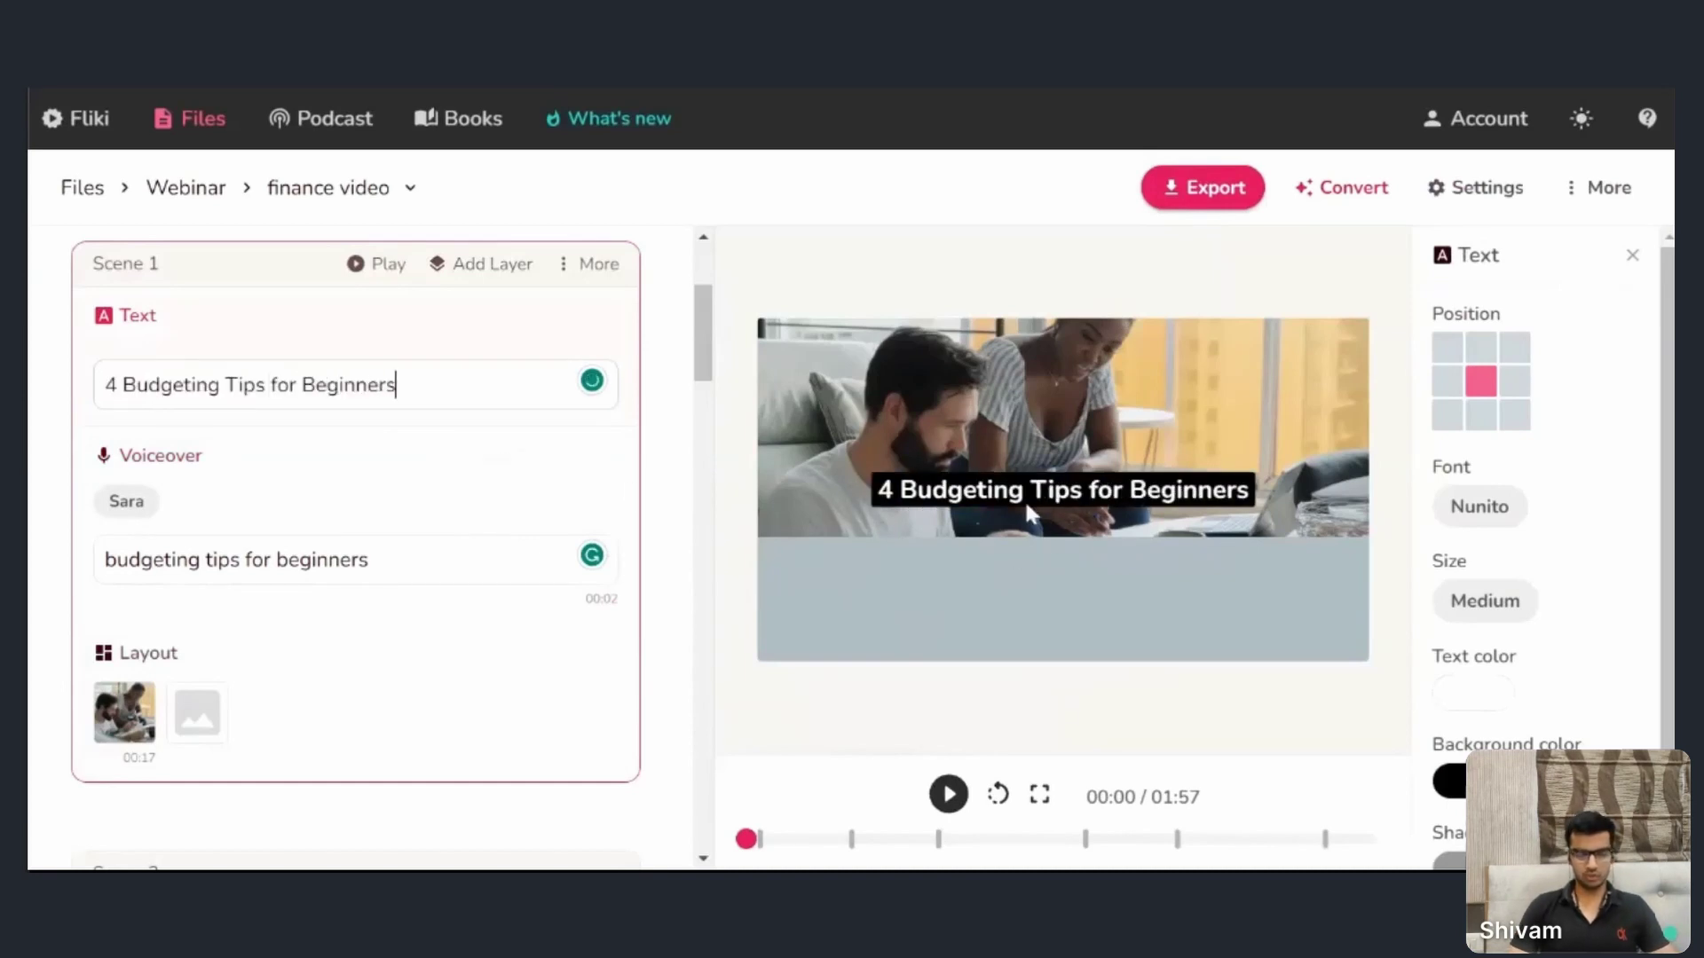
- Fill the empty layout slot with a white image from an 'abstract white' stock search
{"action": "scroll", "coordinate": [353, 703], "scroll_direction": "down", "scroll_amount": 1}
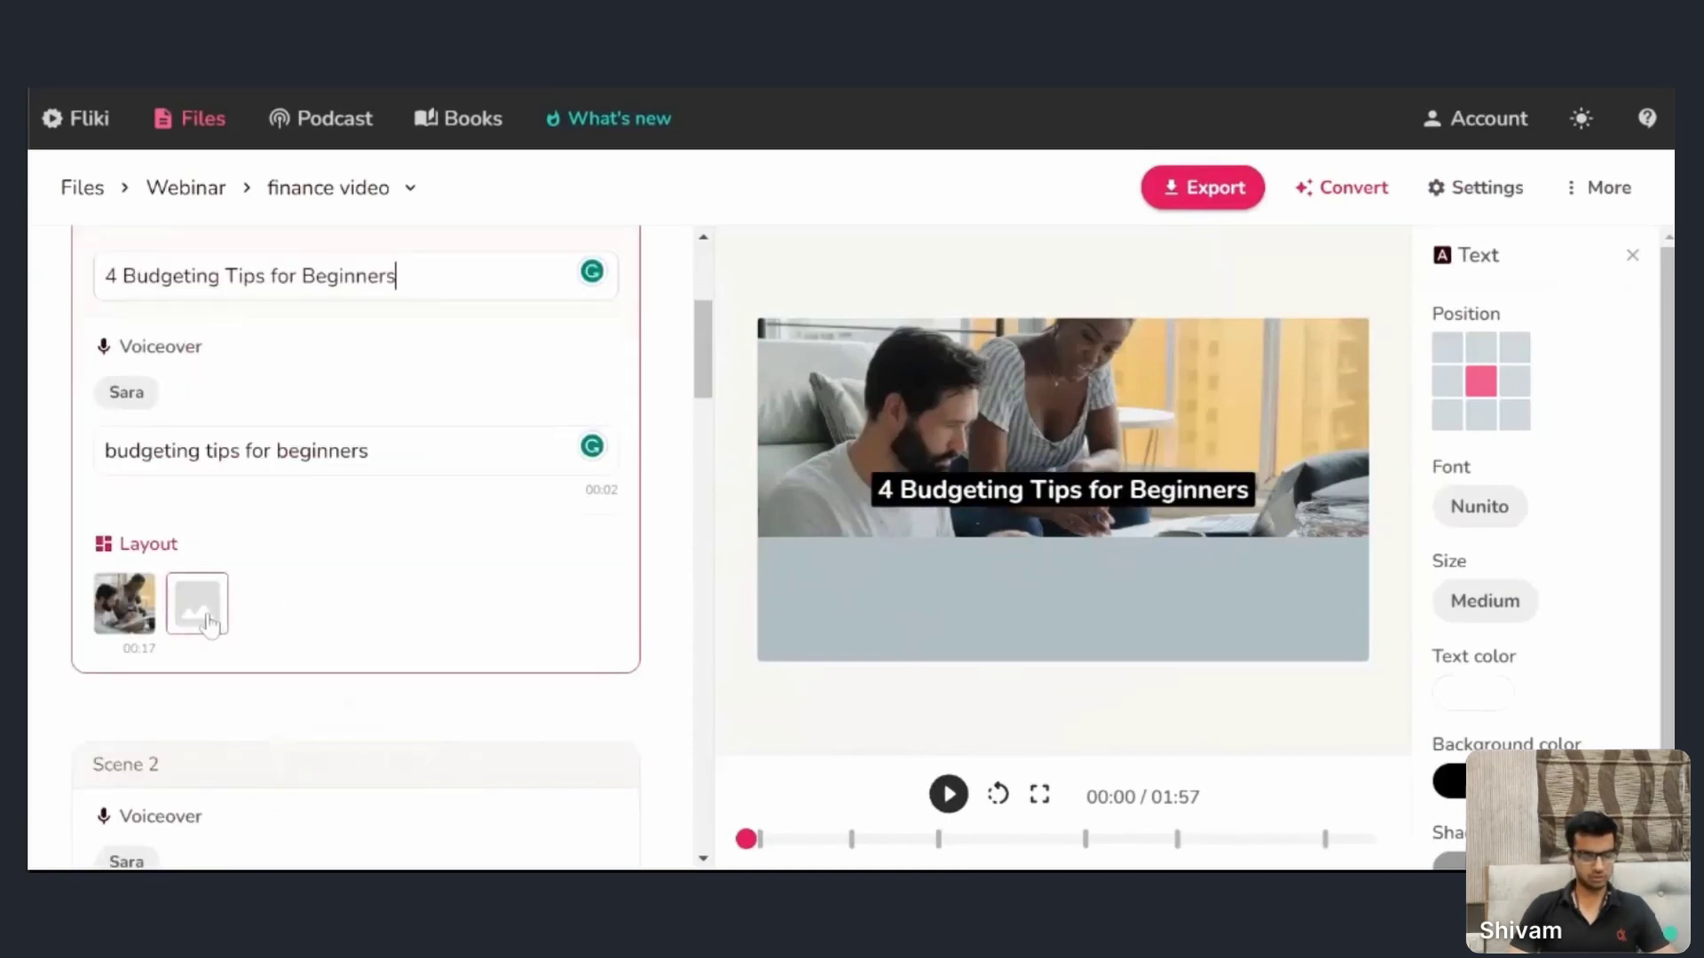
{"action": "left_click", "coordinate": [220, 616]}
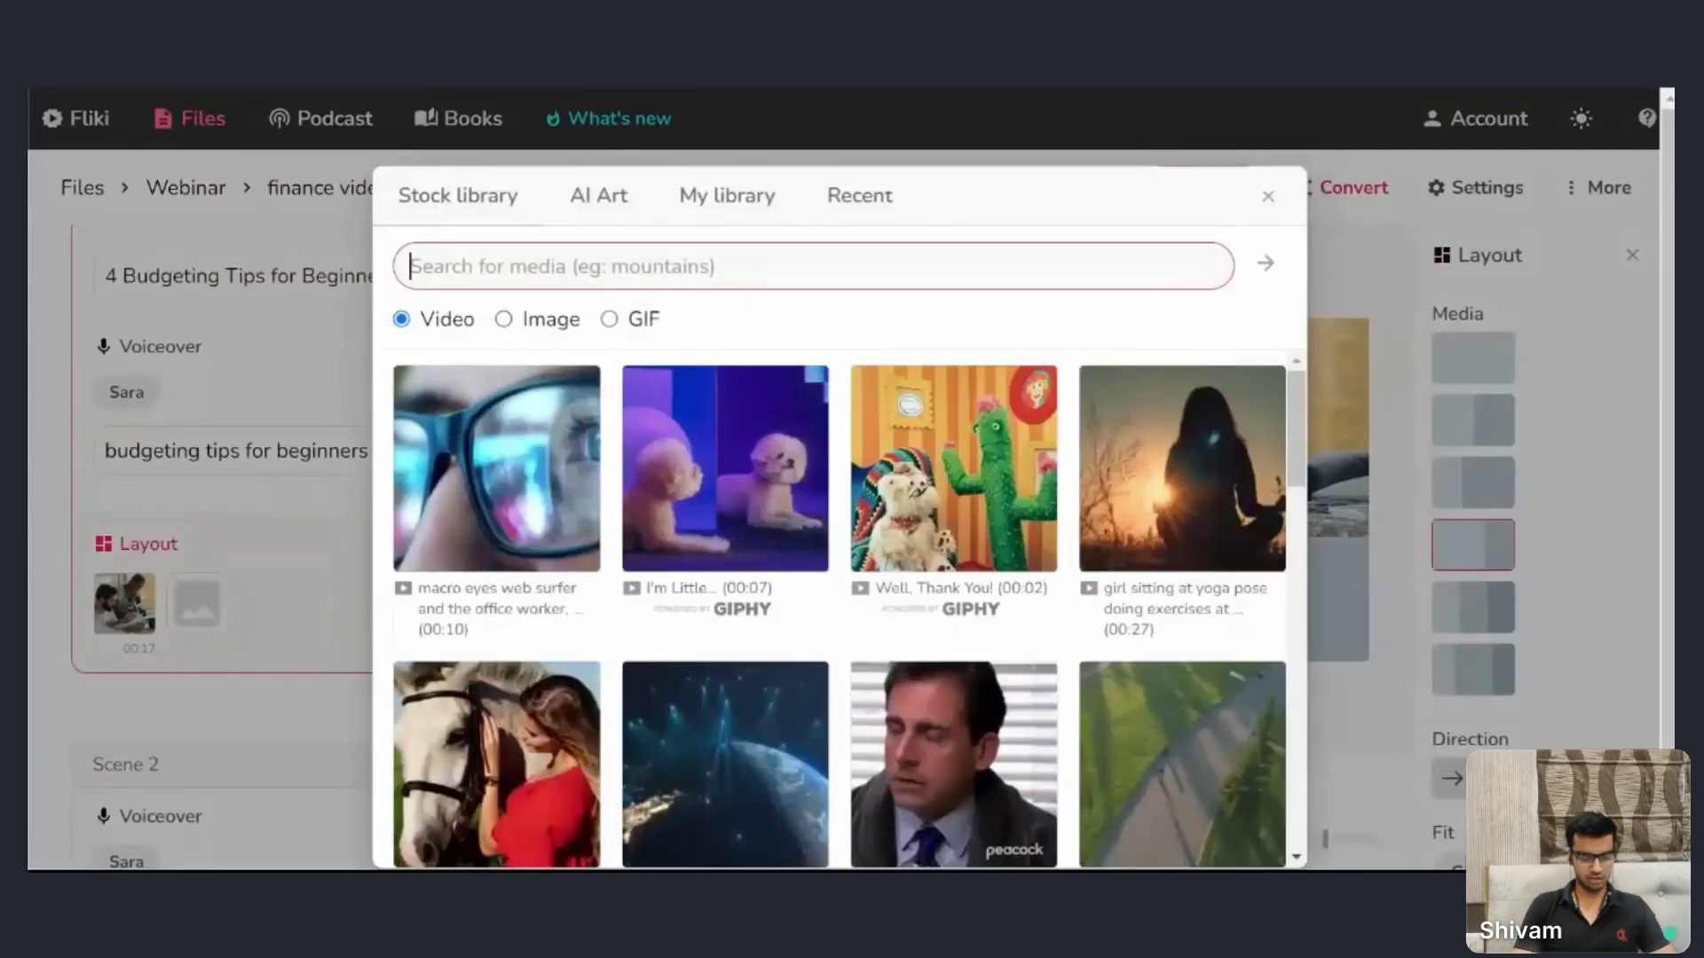
{"action": "type", "text": "abstract white"}
{"action": "left_click", "coordinate": [543, 319]}
{"action": "scroll", "coordinate": [891, 470], "scroll_direction": "down", "scroll_amount": 2}
{"action": "scroll", "coordinate": [892, 471], "scroll_direction": "up", "scroll_amount": 3}
{"action": "scroll", "coordinate": [892, 471], "scroll_direction": "down", "scroll_amount": 6}
{"action": "left_click", "coordinate": [958, 537]}
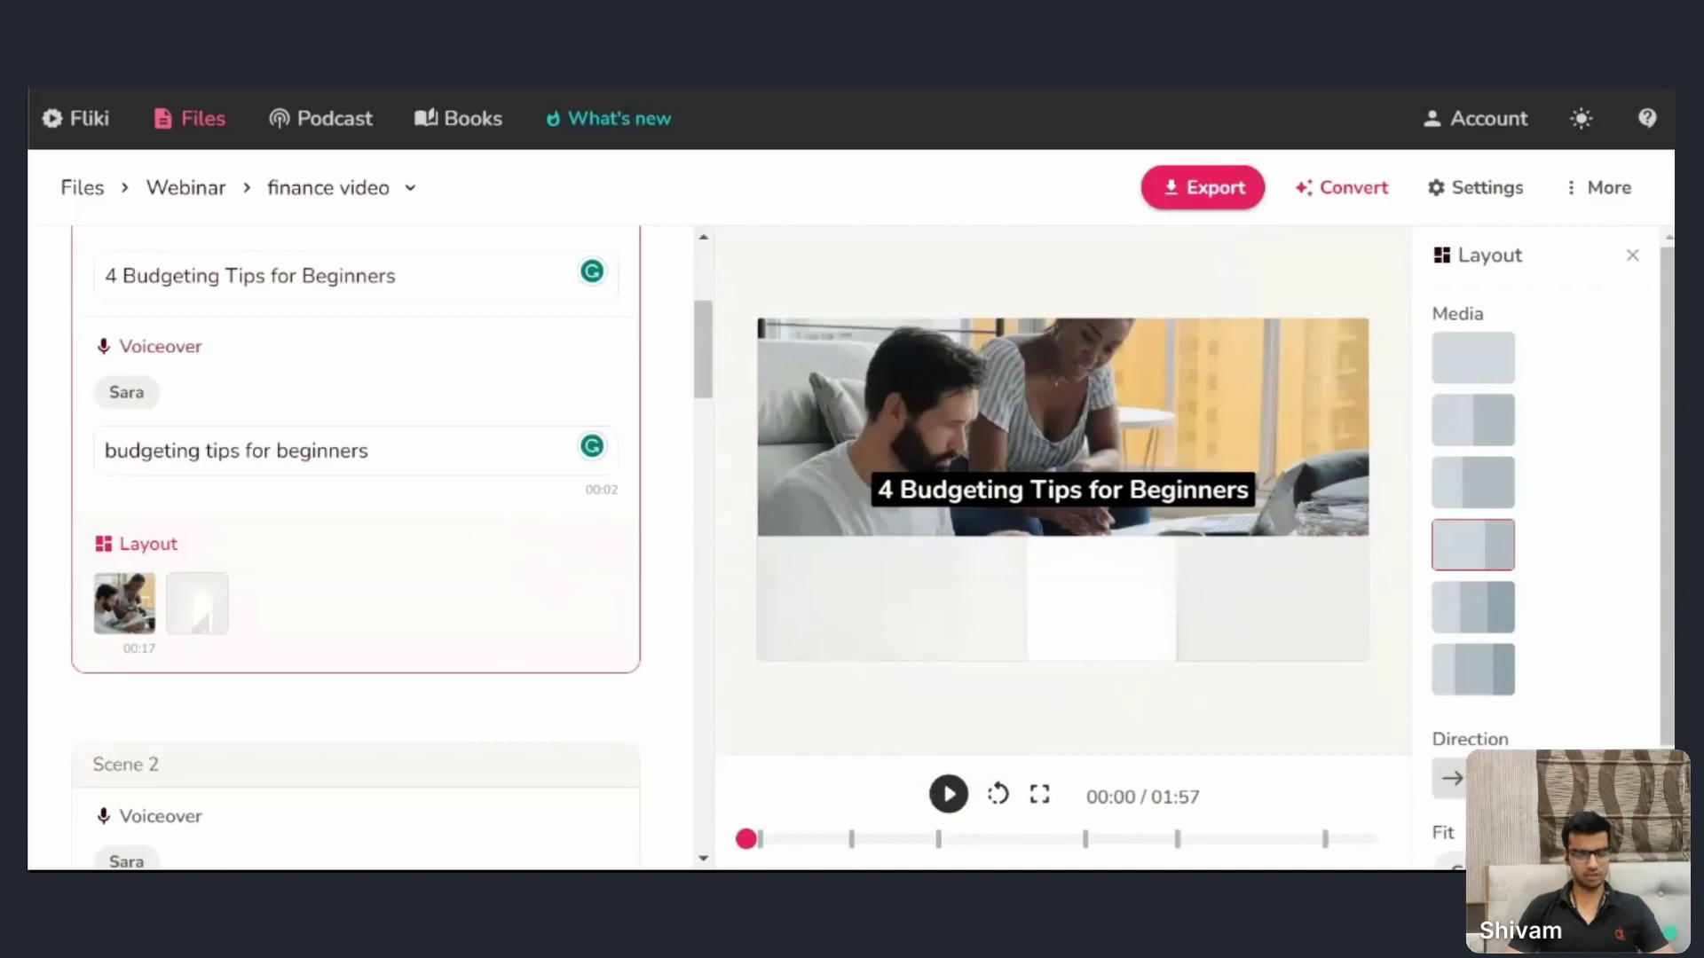
- Move the title to bottom centre and make its text Large
{"action": "scroll", "coordinate": [425, 503], "scroll_direction": "up", "scroll_amount": 2}
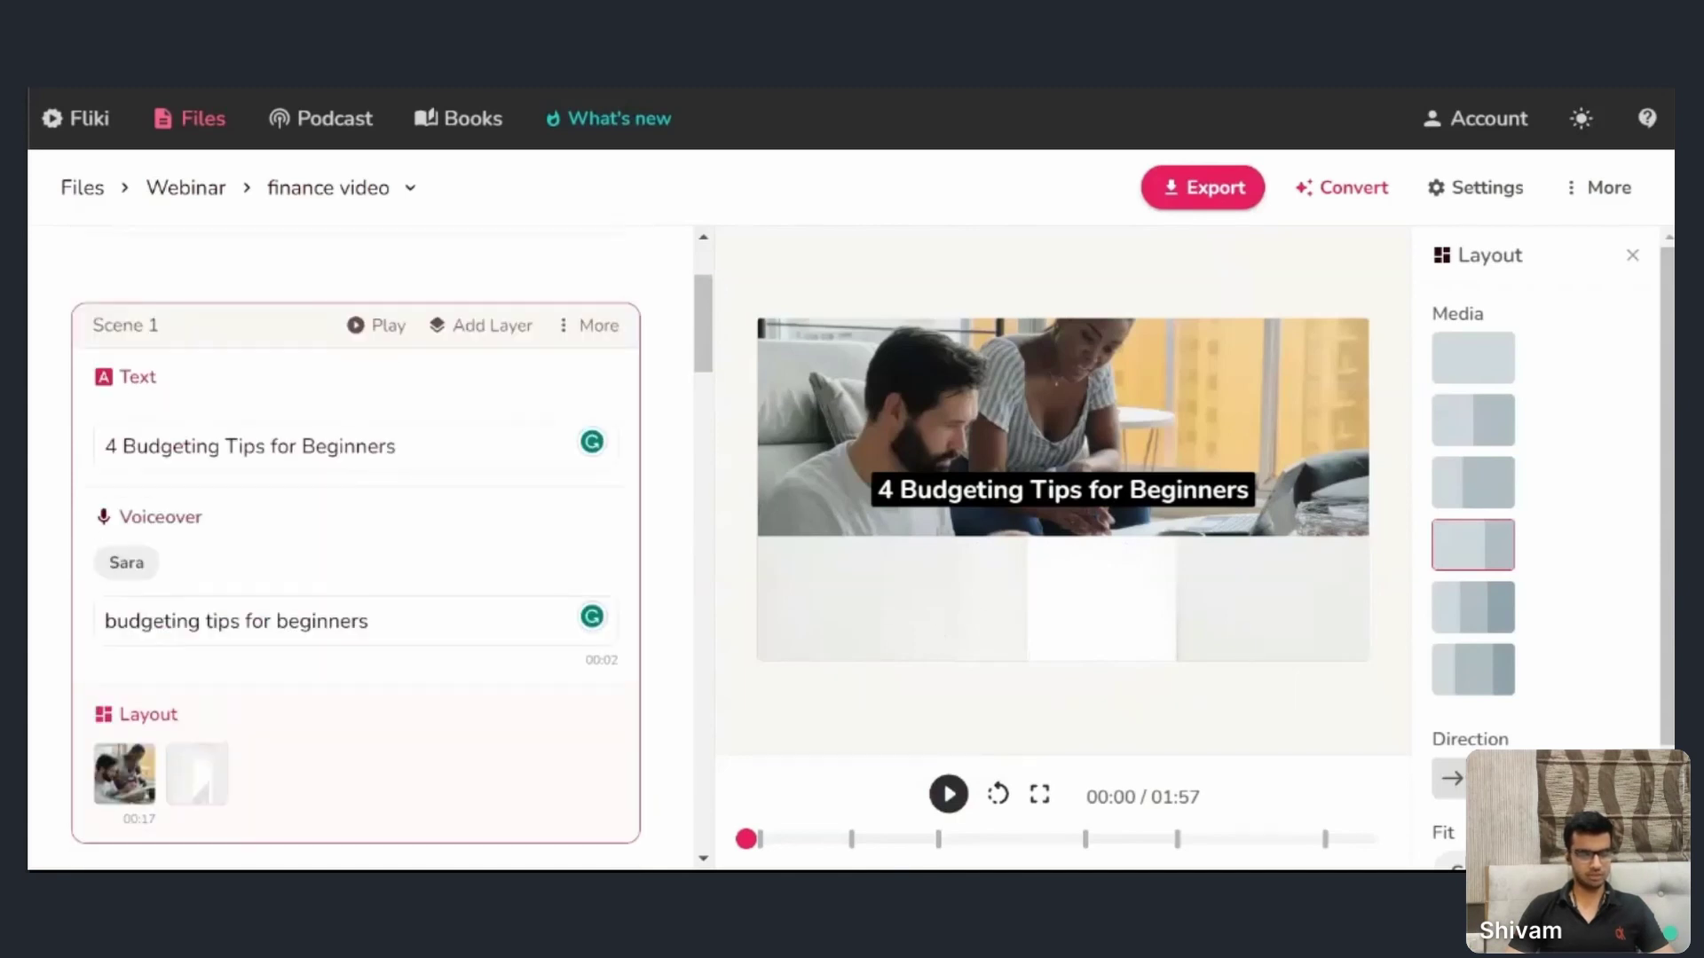
{"action": "left_click", "coordinate": [396, 445]}
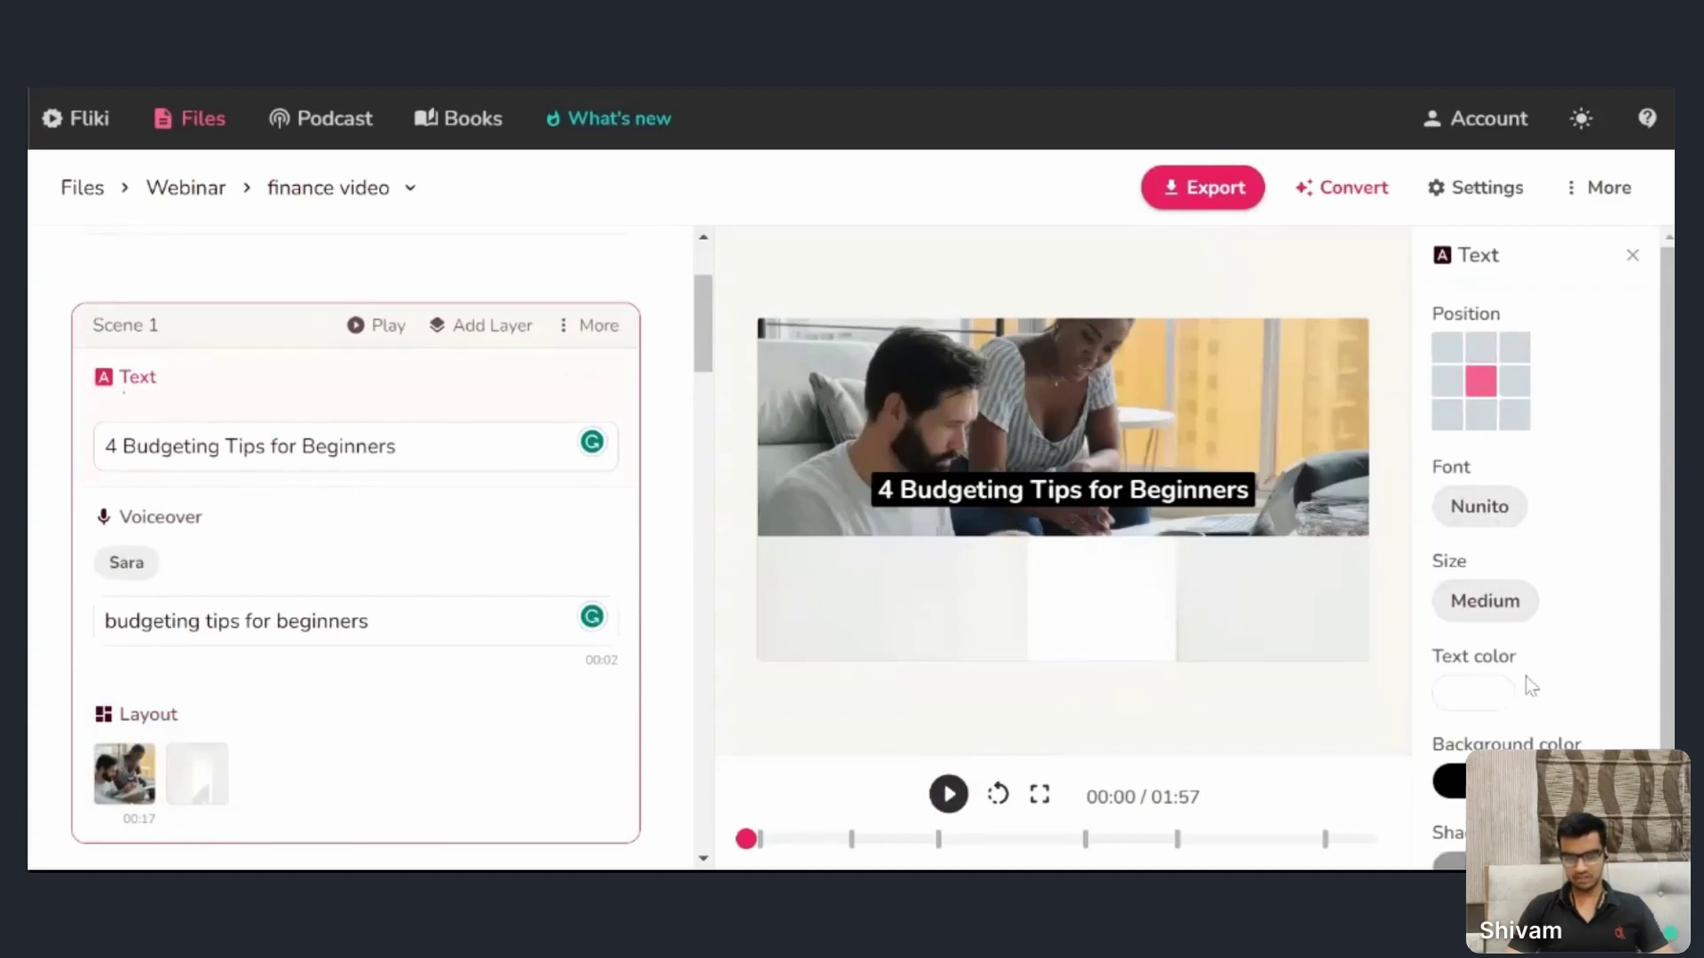
{"action": "left_click", "coordinate": [1479, 417]}
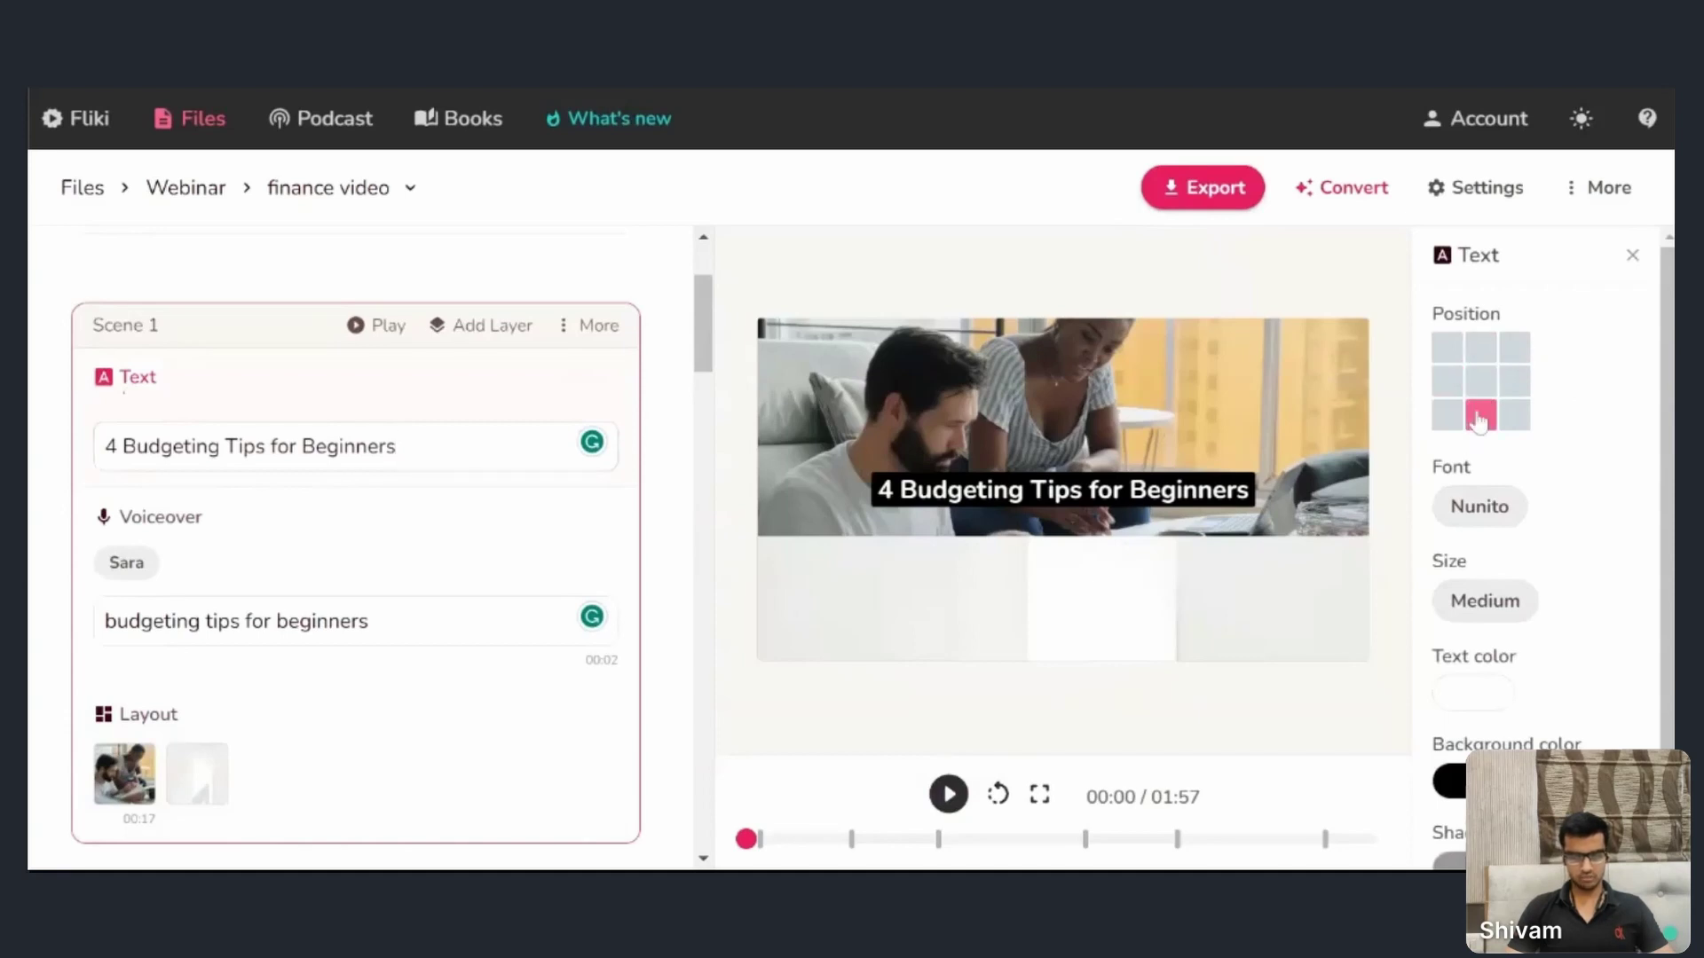
{"action": "scroll", "coordinate": [1647, 495], "scroll_direction": "down", "scroll_amount": 1}
{"action": "left_click", "coordinate": [1484, 515]}
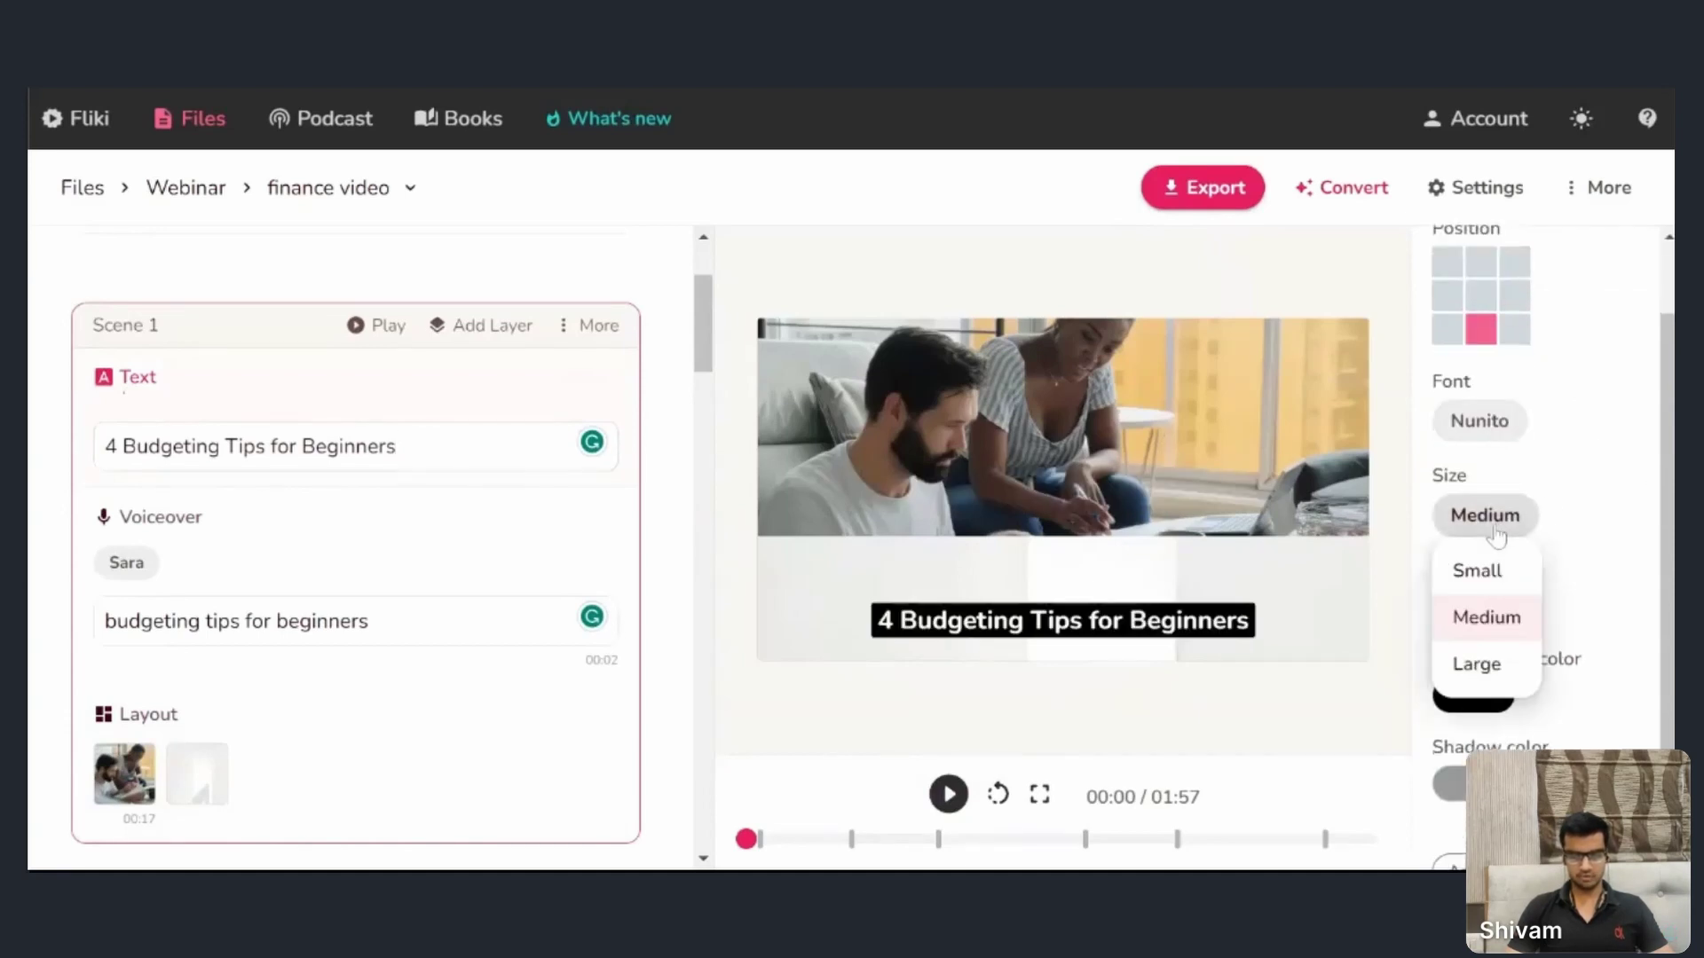
{"action": "left_click", "coordinate": [1477, 666]}
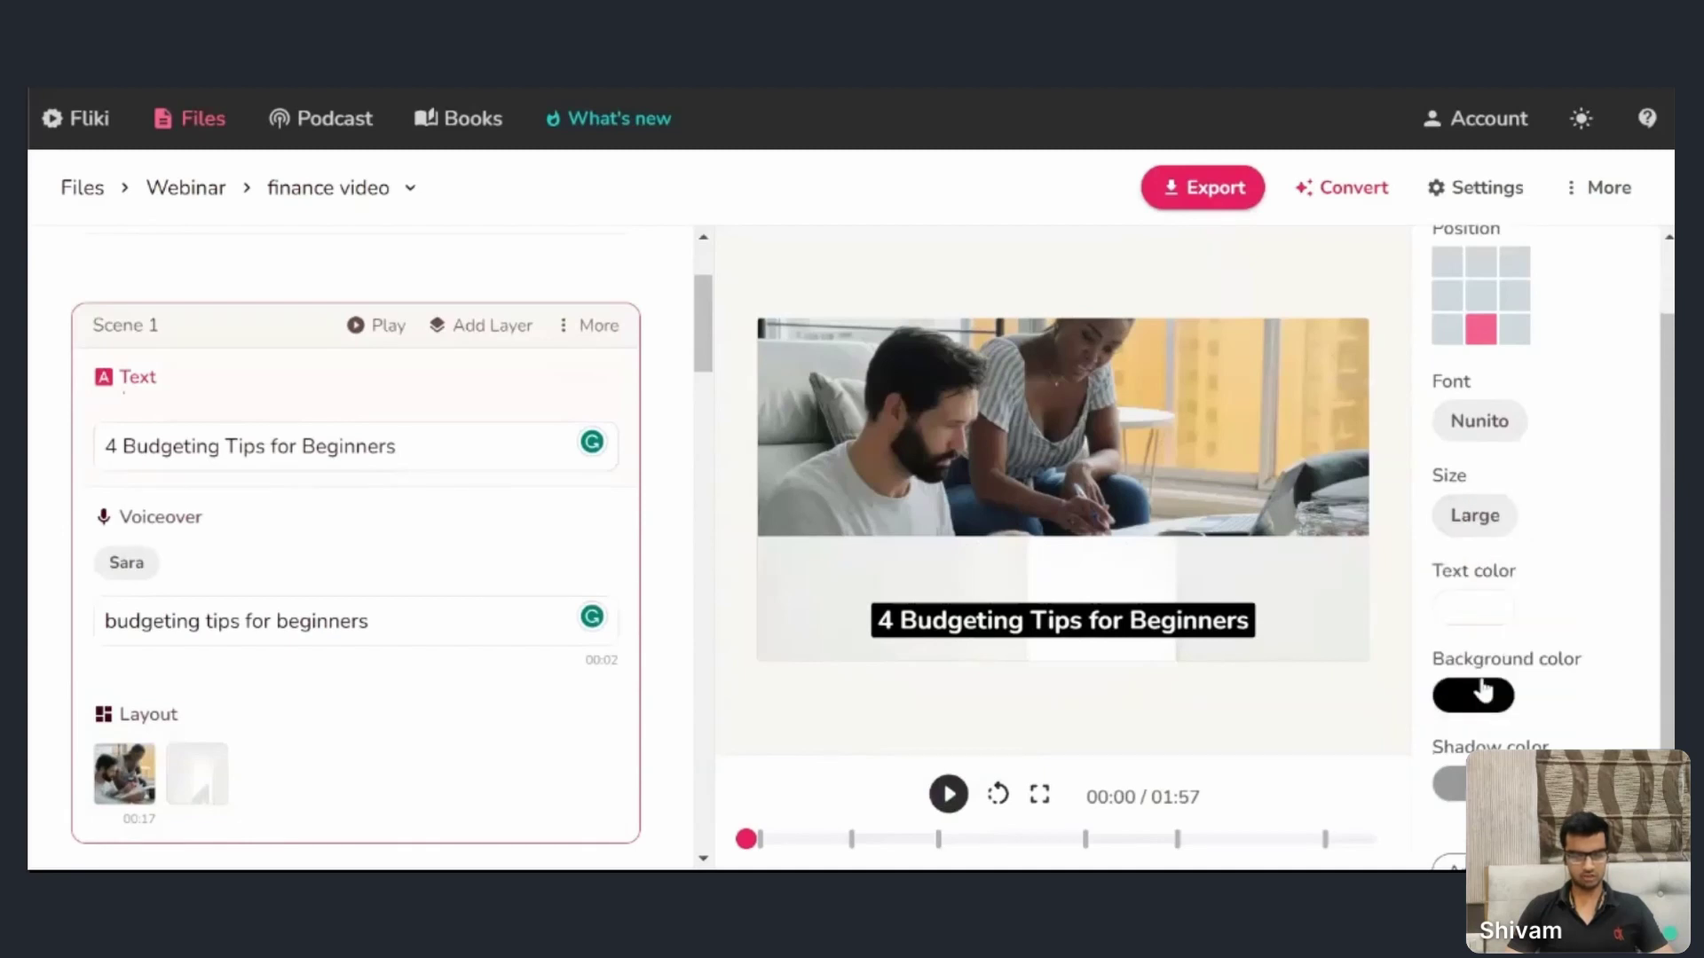
- Set the title's background colour to white
{"action": "scroll", "coordinate": [1495, 657], "scroll_direction": "down", "scroll_amount": 1}
{"action": "left_click", "coordinate": [1491, 656]}
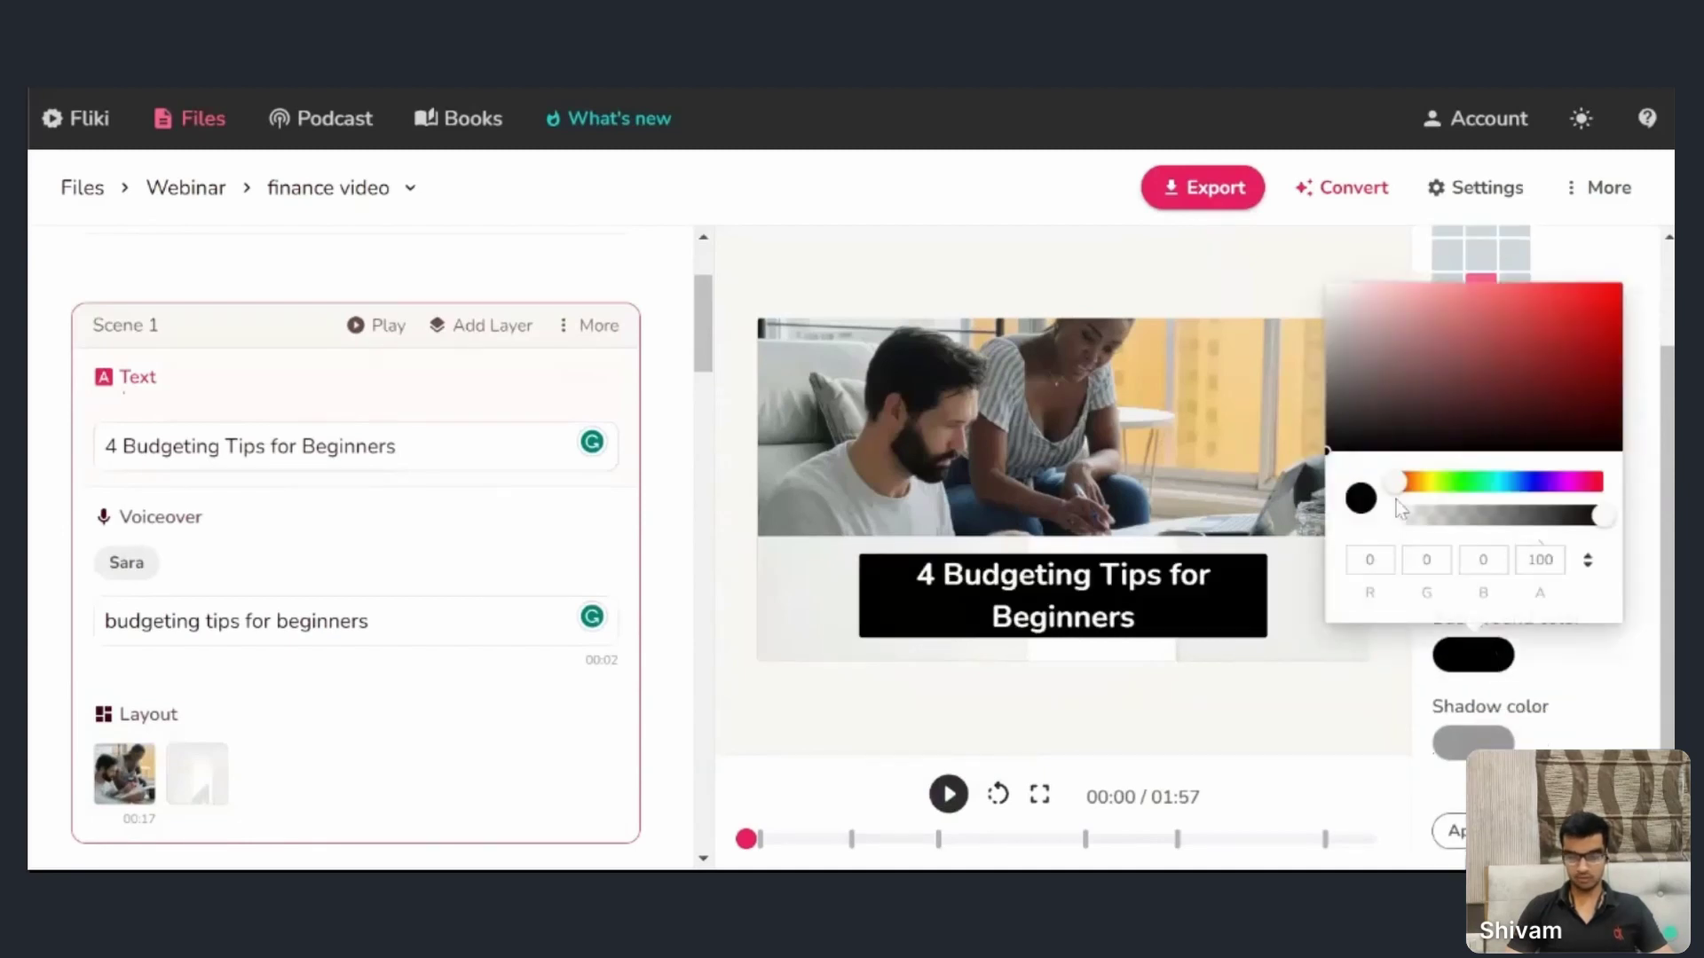
{"action": "left_click", "coordinate": [1329, 285]}
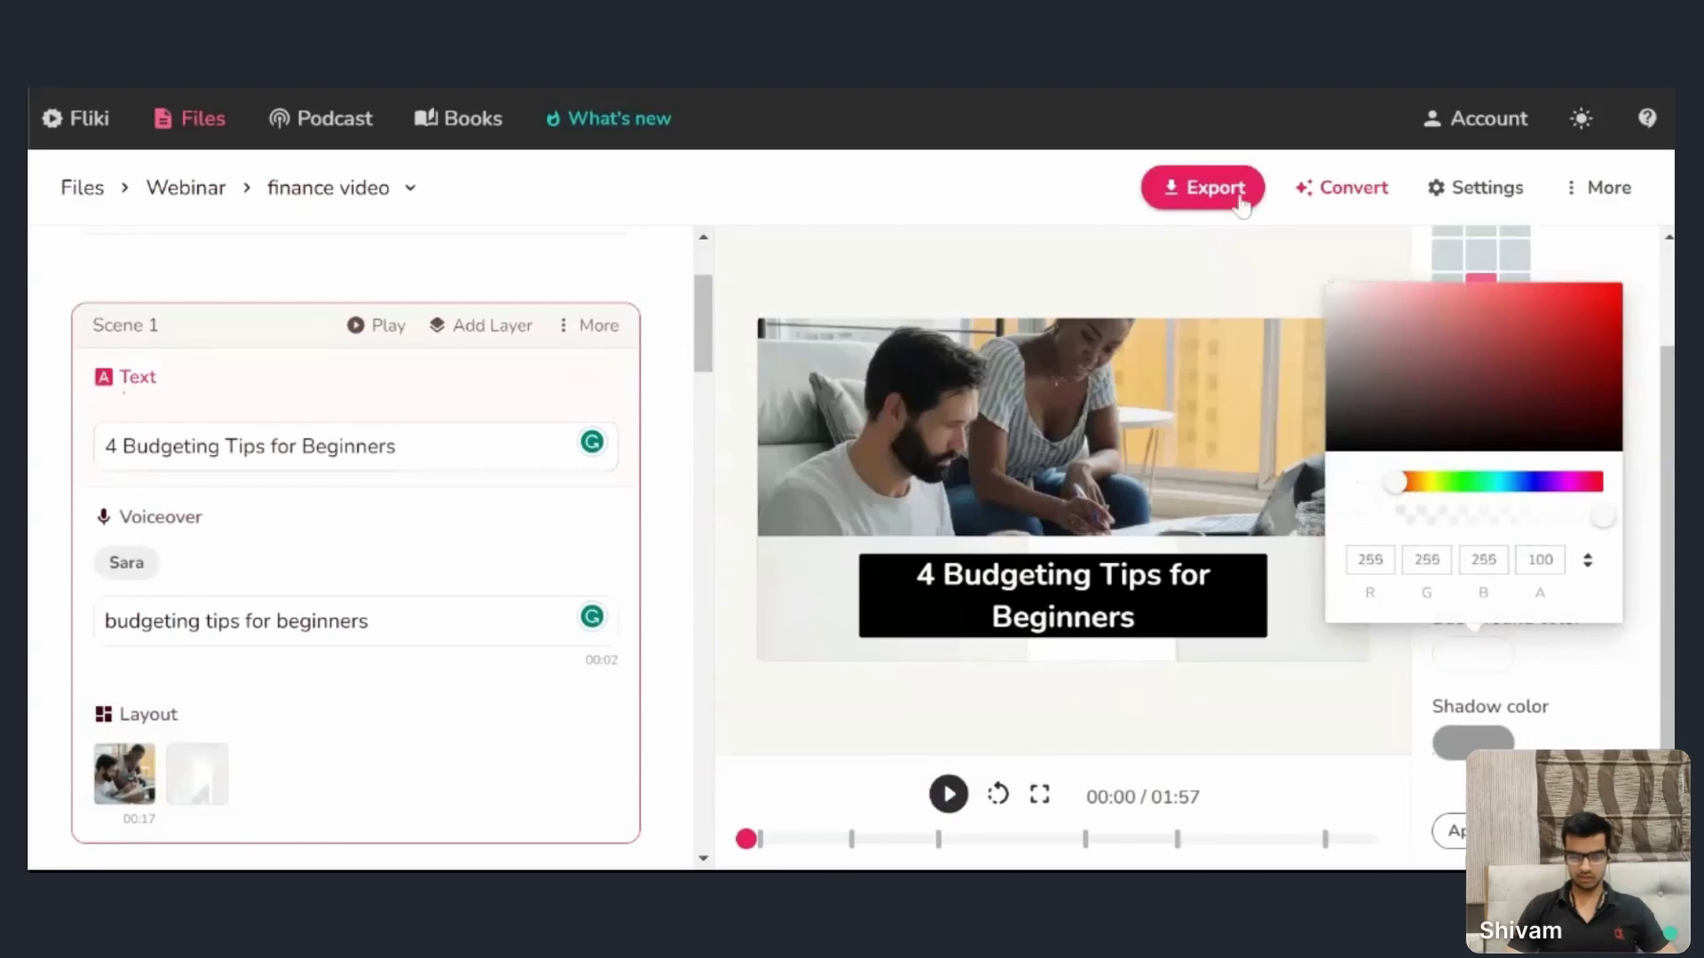
{"action": "left_click", "coordinate": [1564, 694]}
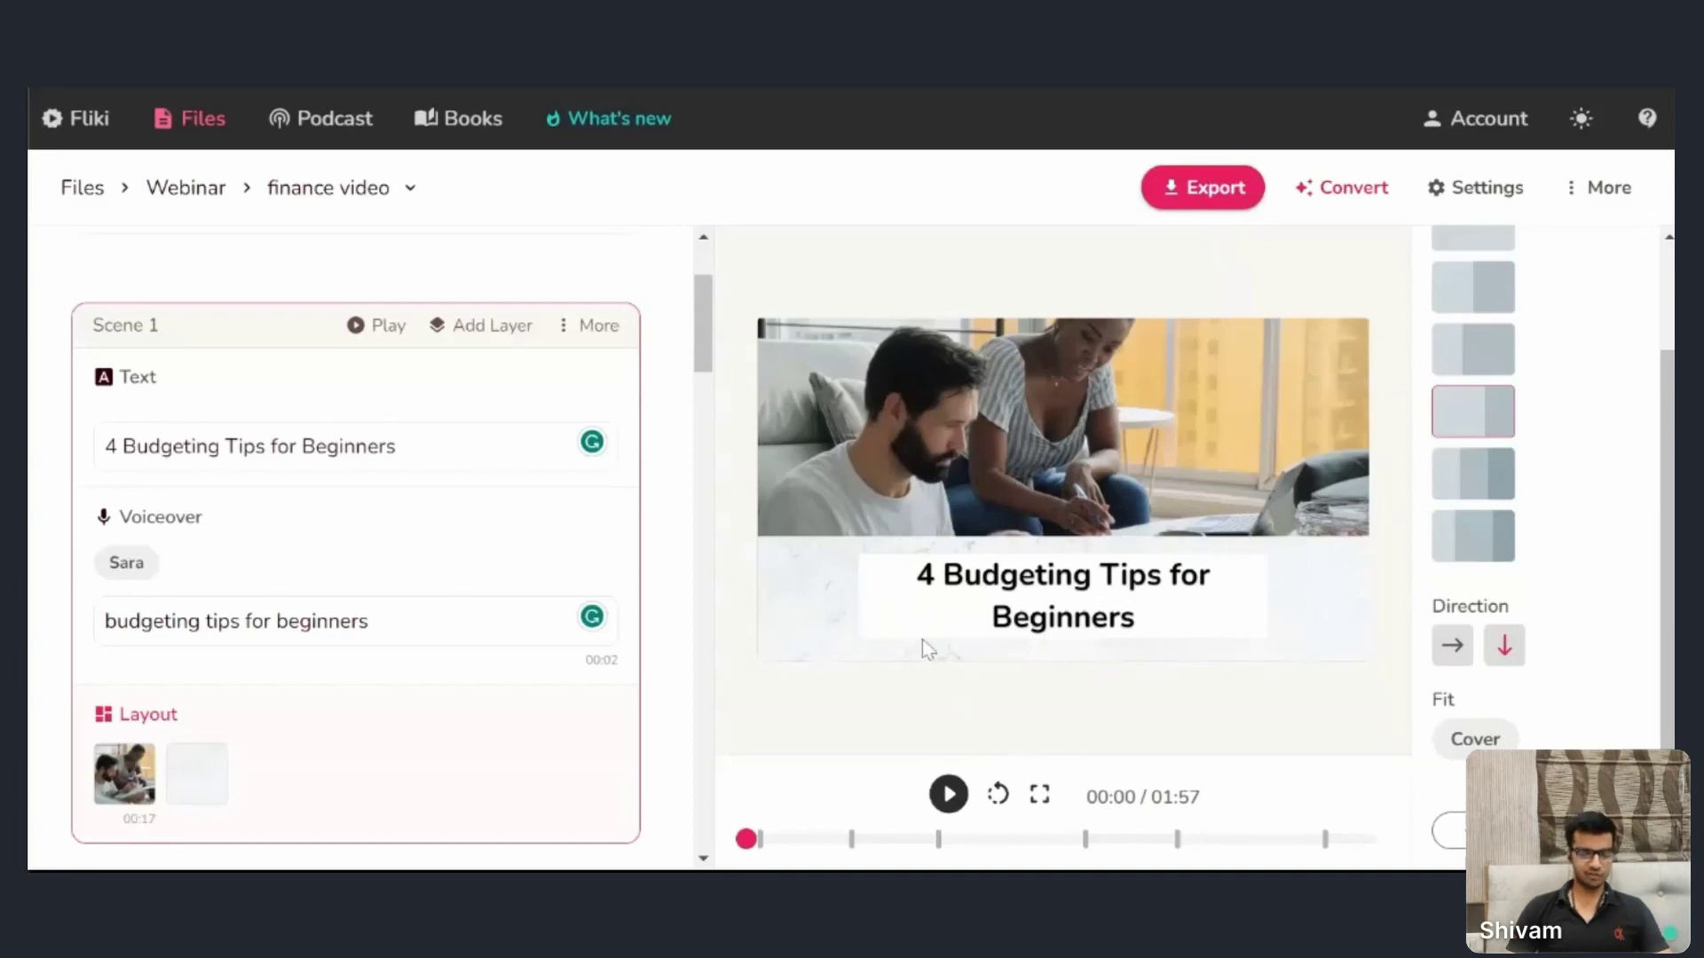
{"action": "left_click", "coordinate": [484, 326]}
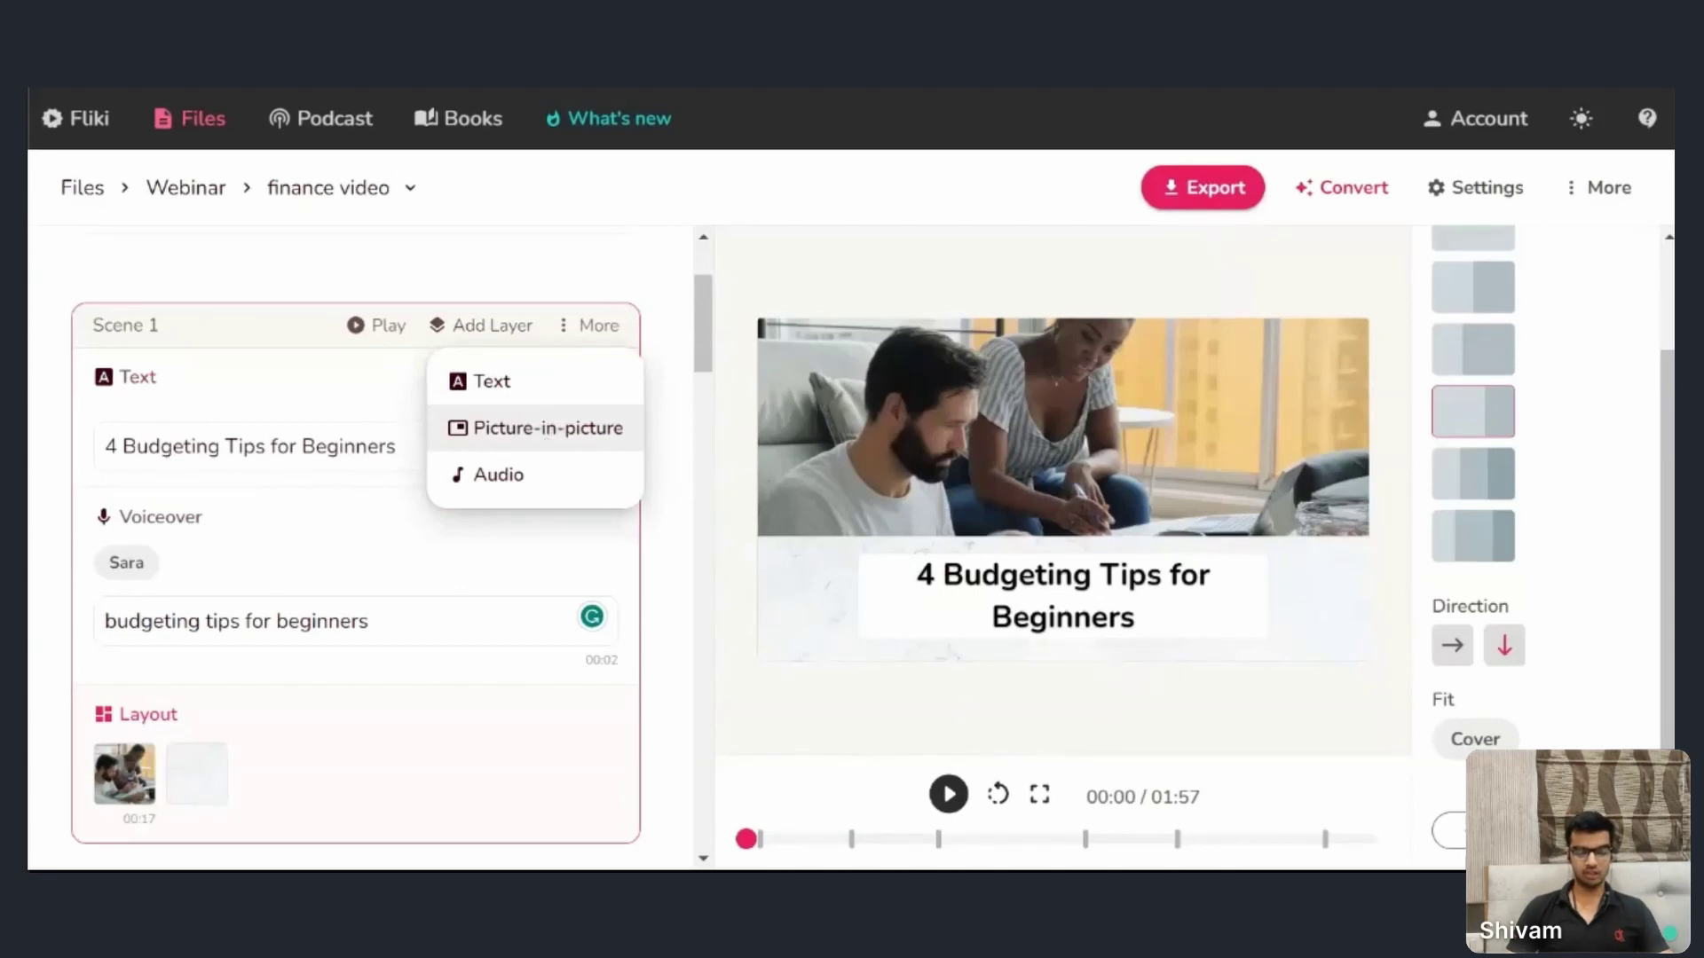
- Add a picture-in-picture layer to Scene 1, then delete it again
{"action": "left_click", "coordinate": [554, 429]}
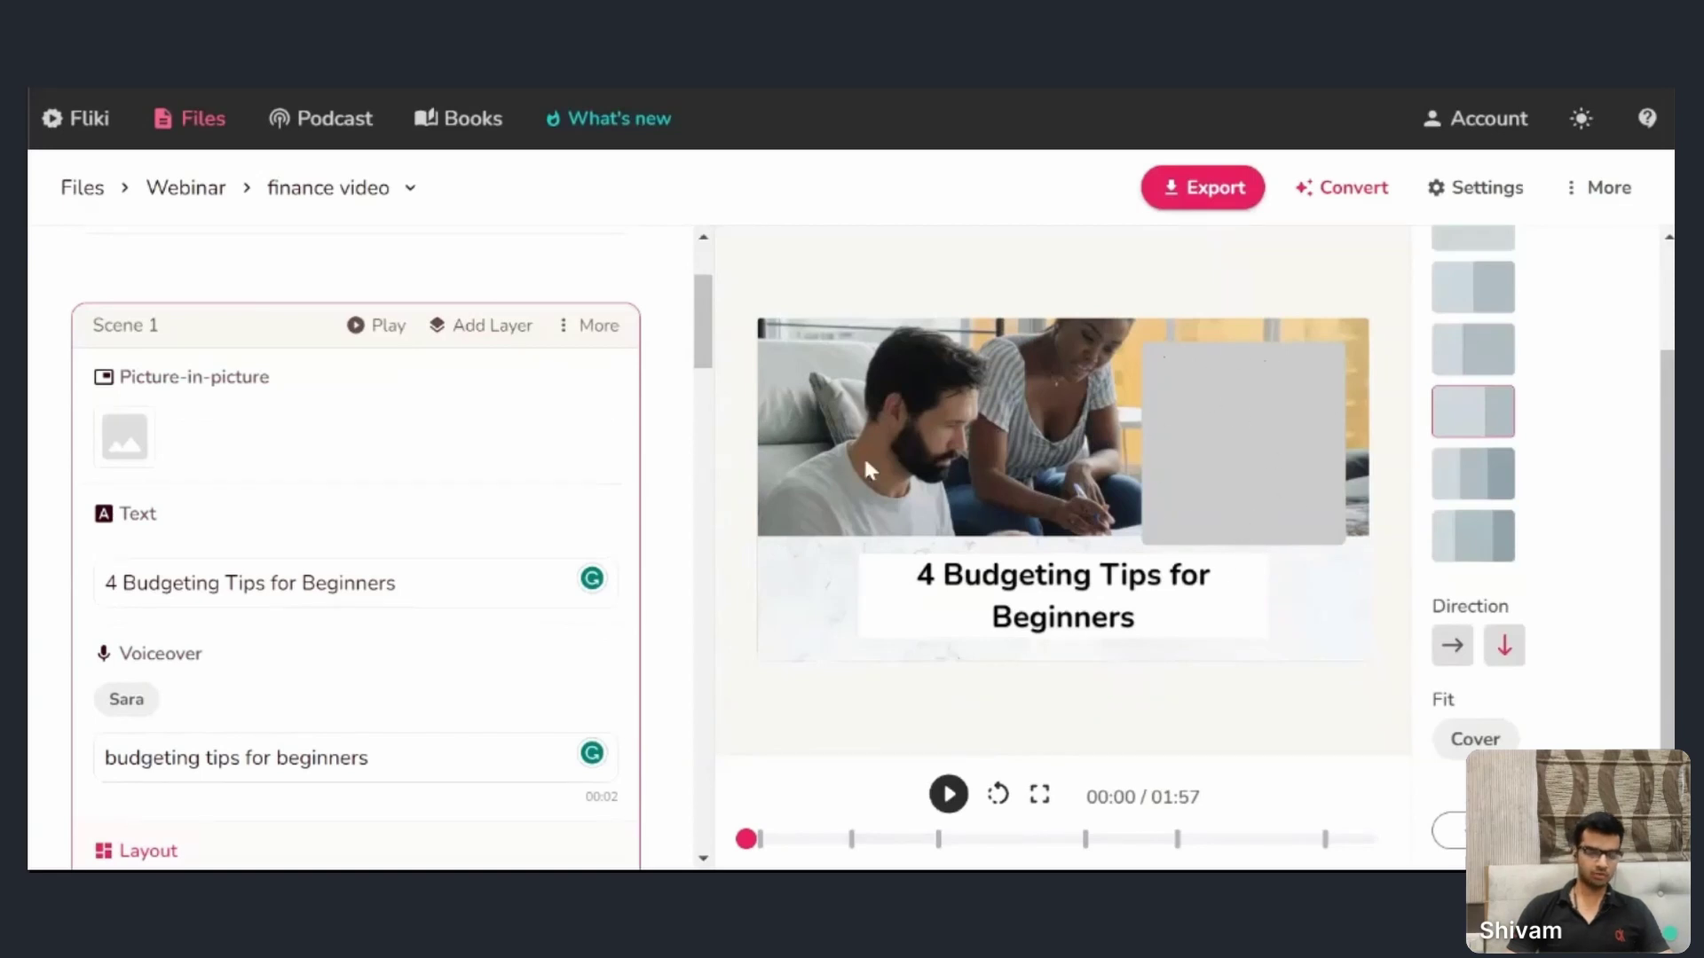
{"action": "left_click", "coordinate": [124, 442]}
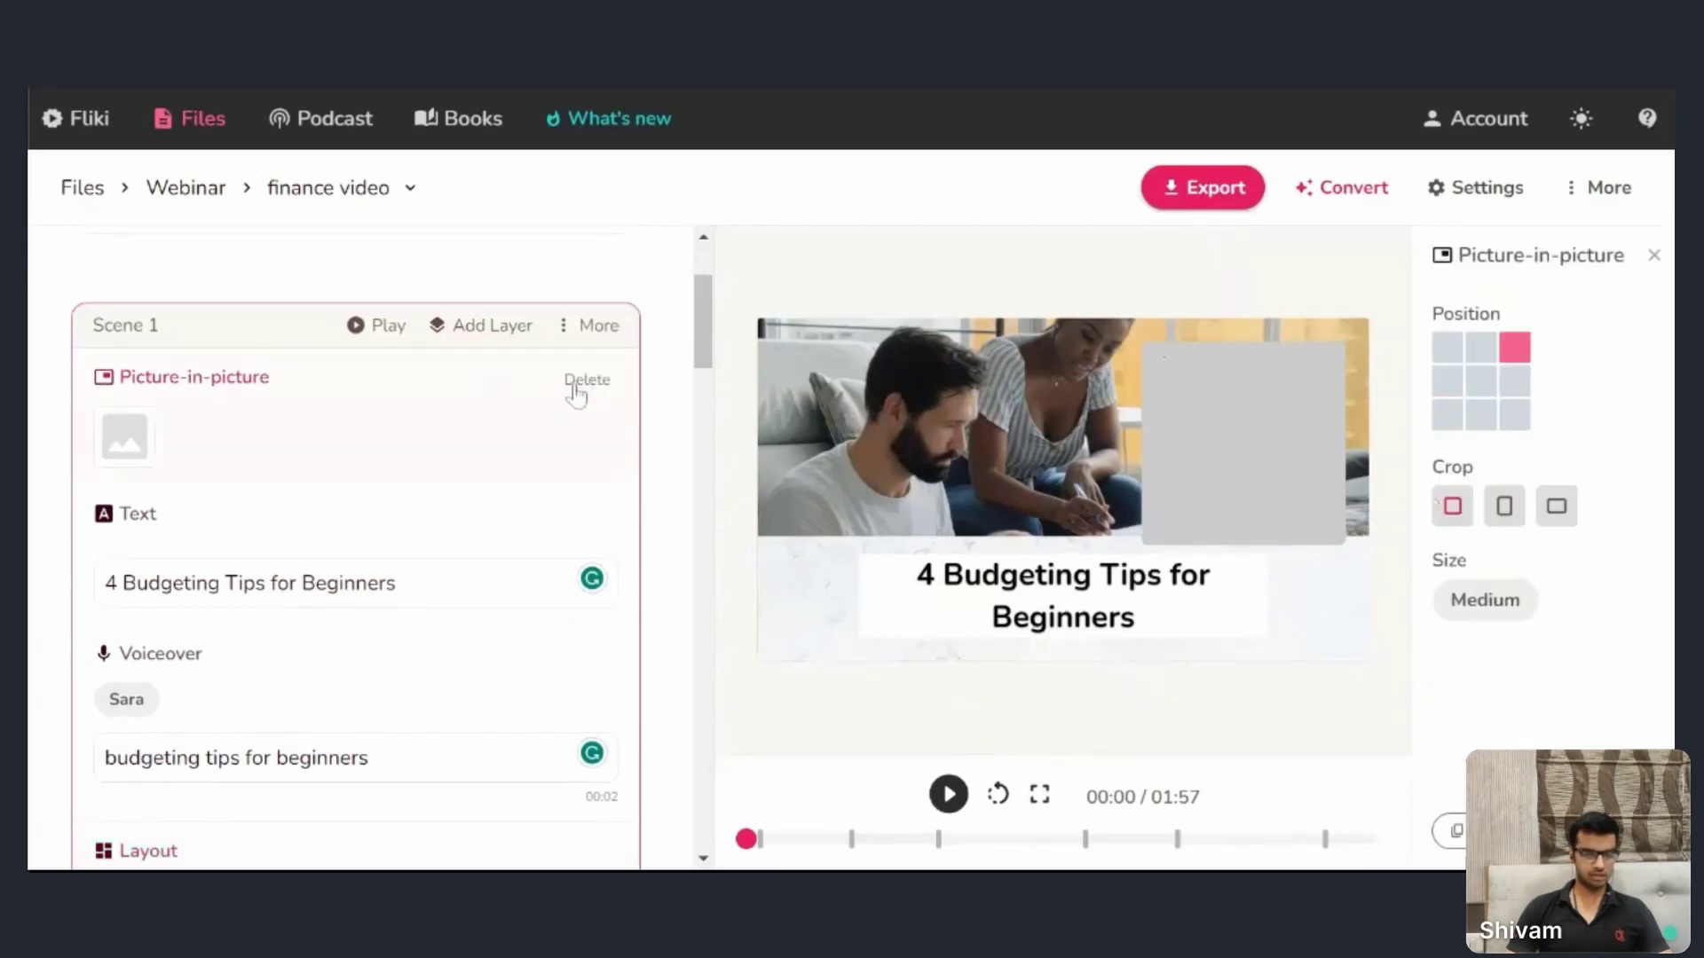
{"action": "left_click", "coordinate": [581, 380]}
- Set the title background colour's alpha from 100 to 0 so the box is transparent
{"action": "scroll", "coordinate": [1494, 669], "scroll_direction": "down", "scroll_amount": 3}
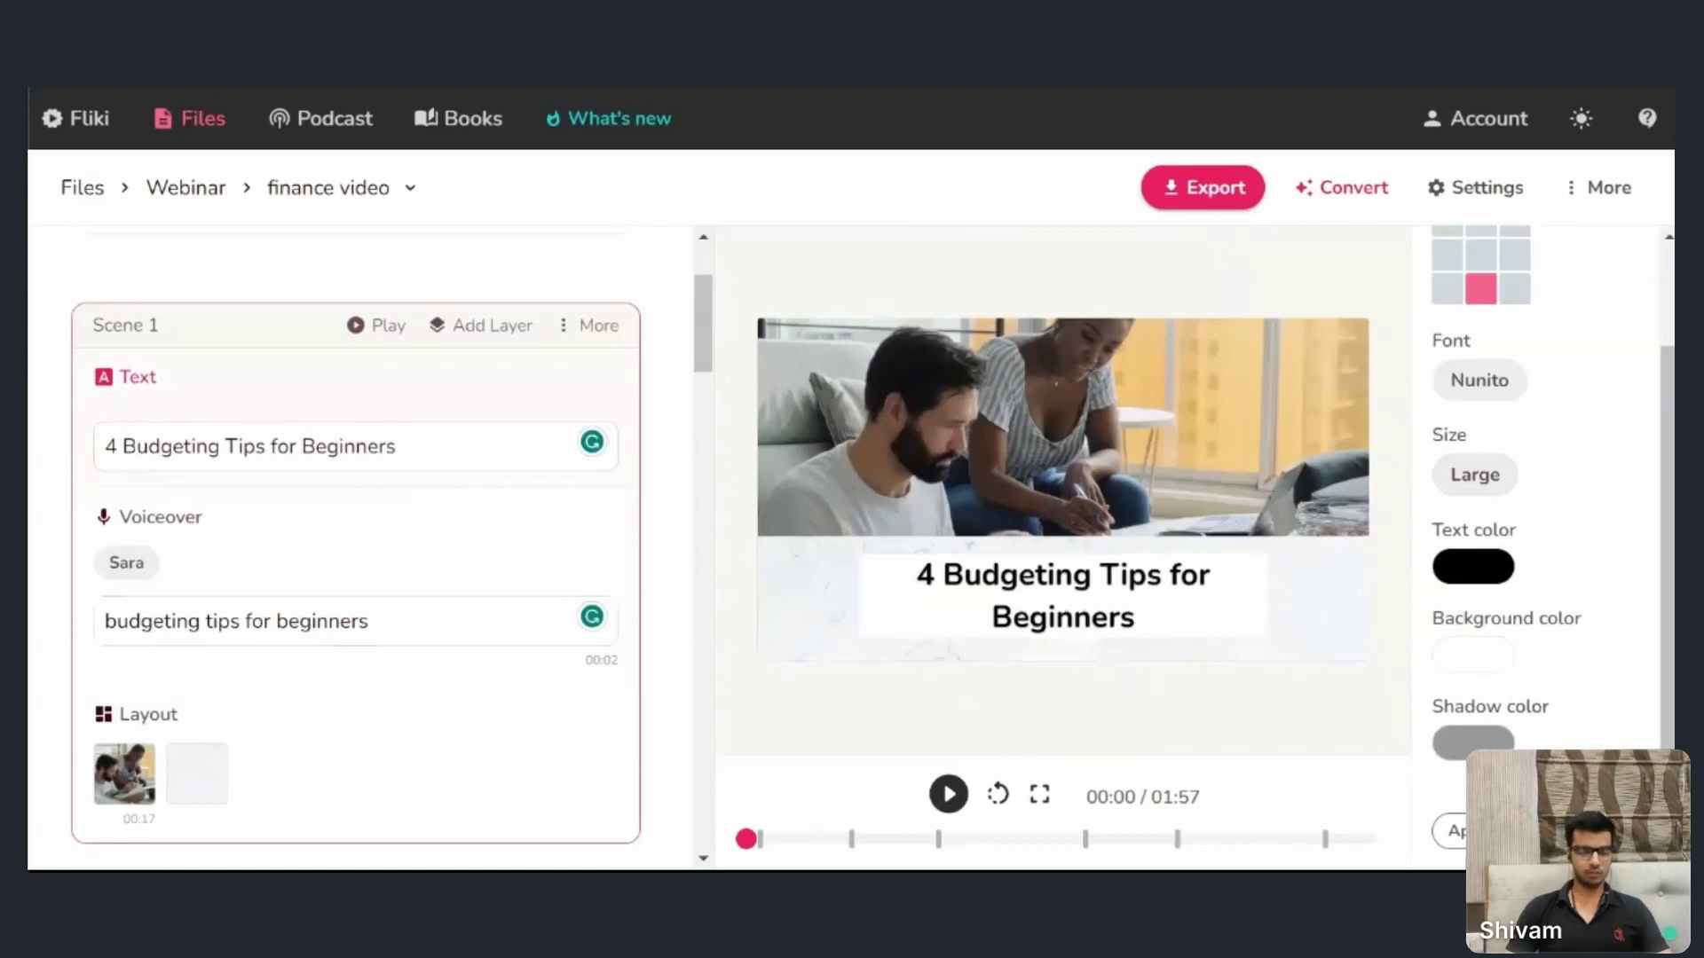
{"action": "left_click", "coordinate": [1456, 668]}
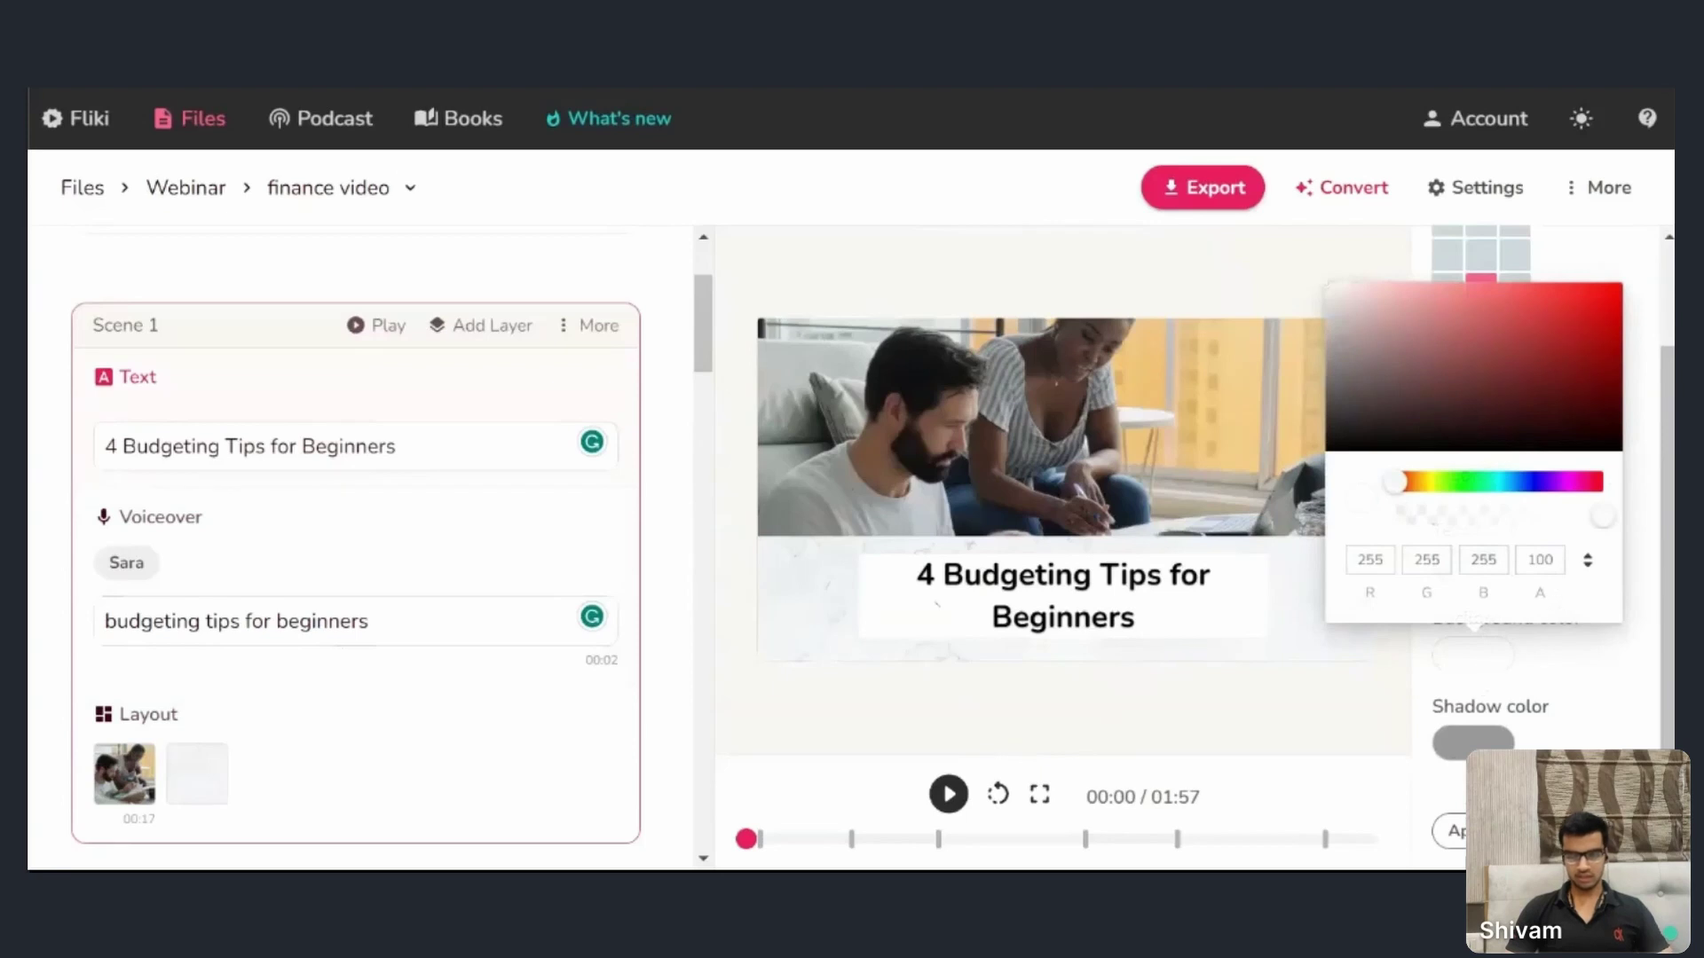
{"action": "left_click", "coordinate": [1540, 559]}
{"action": "double_click", "coordinate": [1540, 559]}
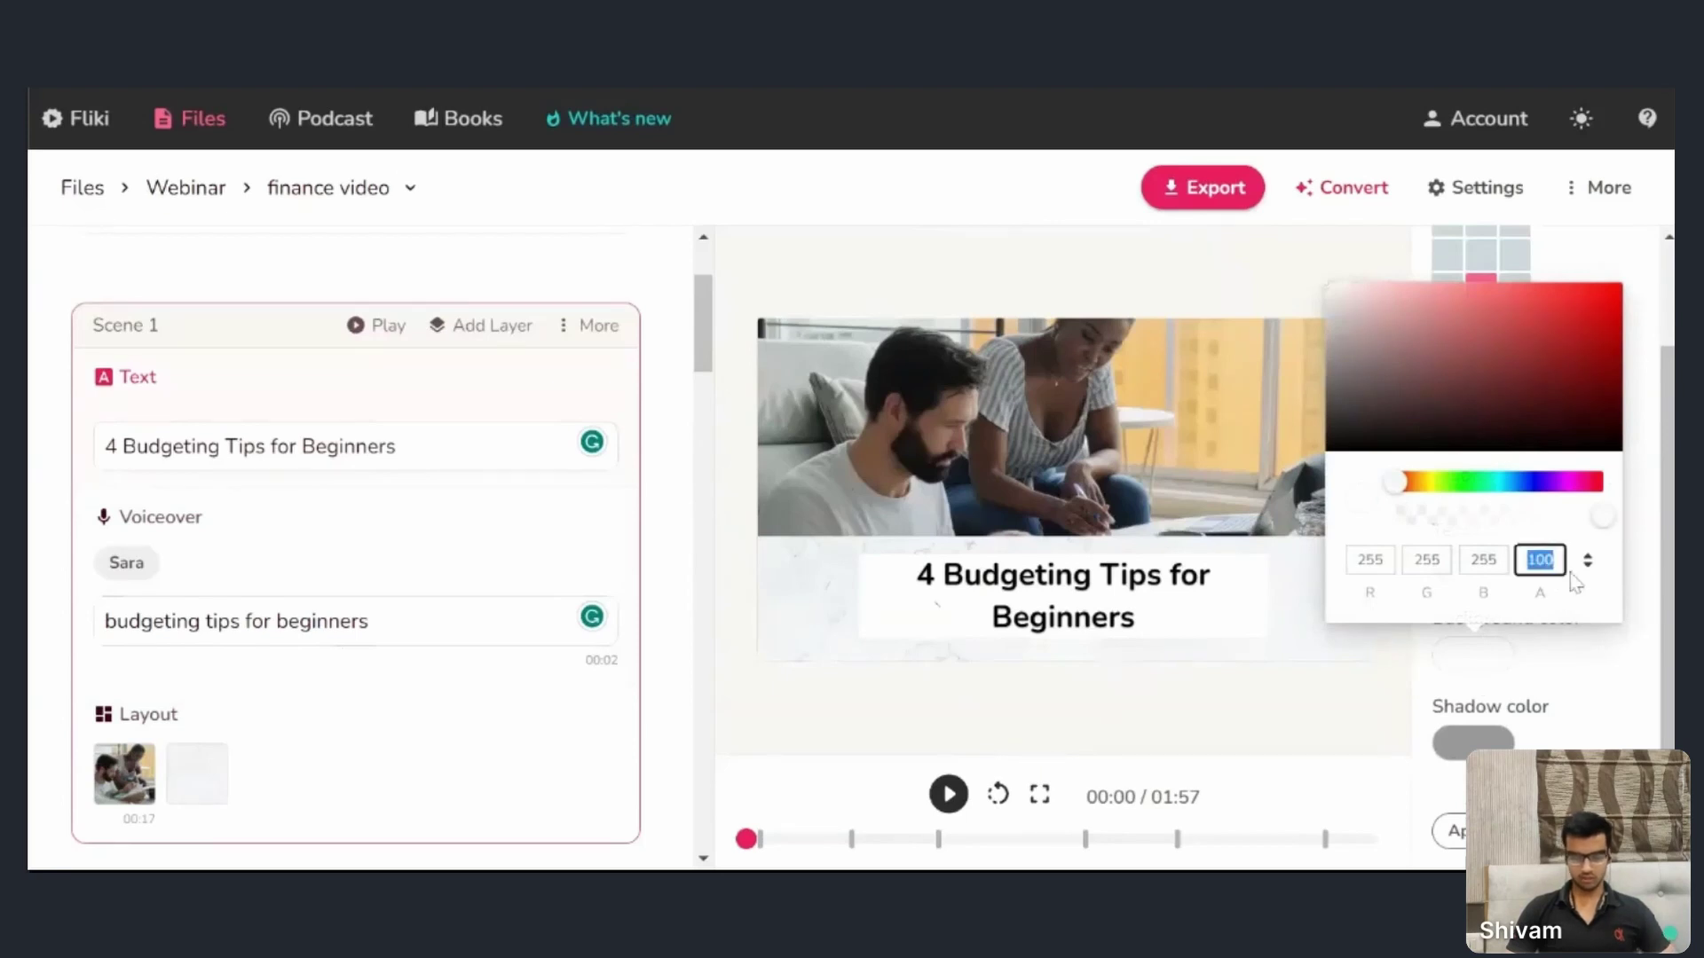
{"action": "type", "text": "0"}
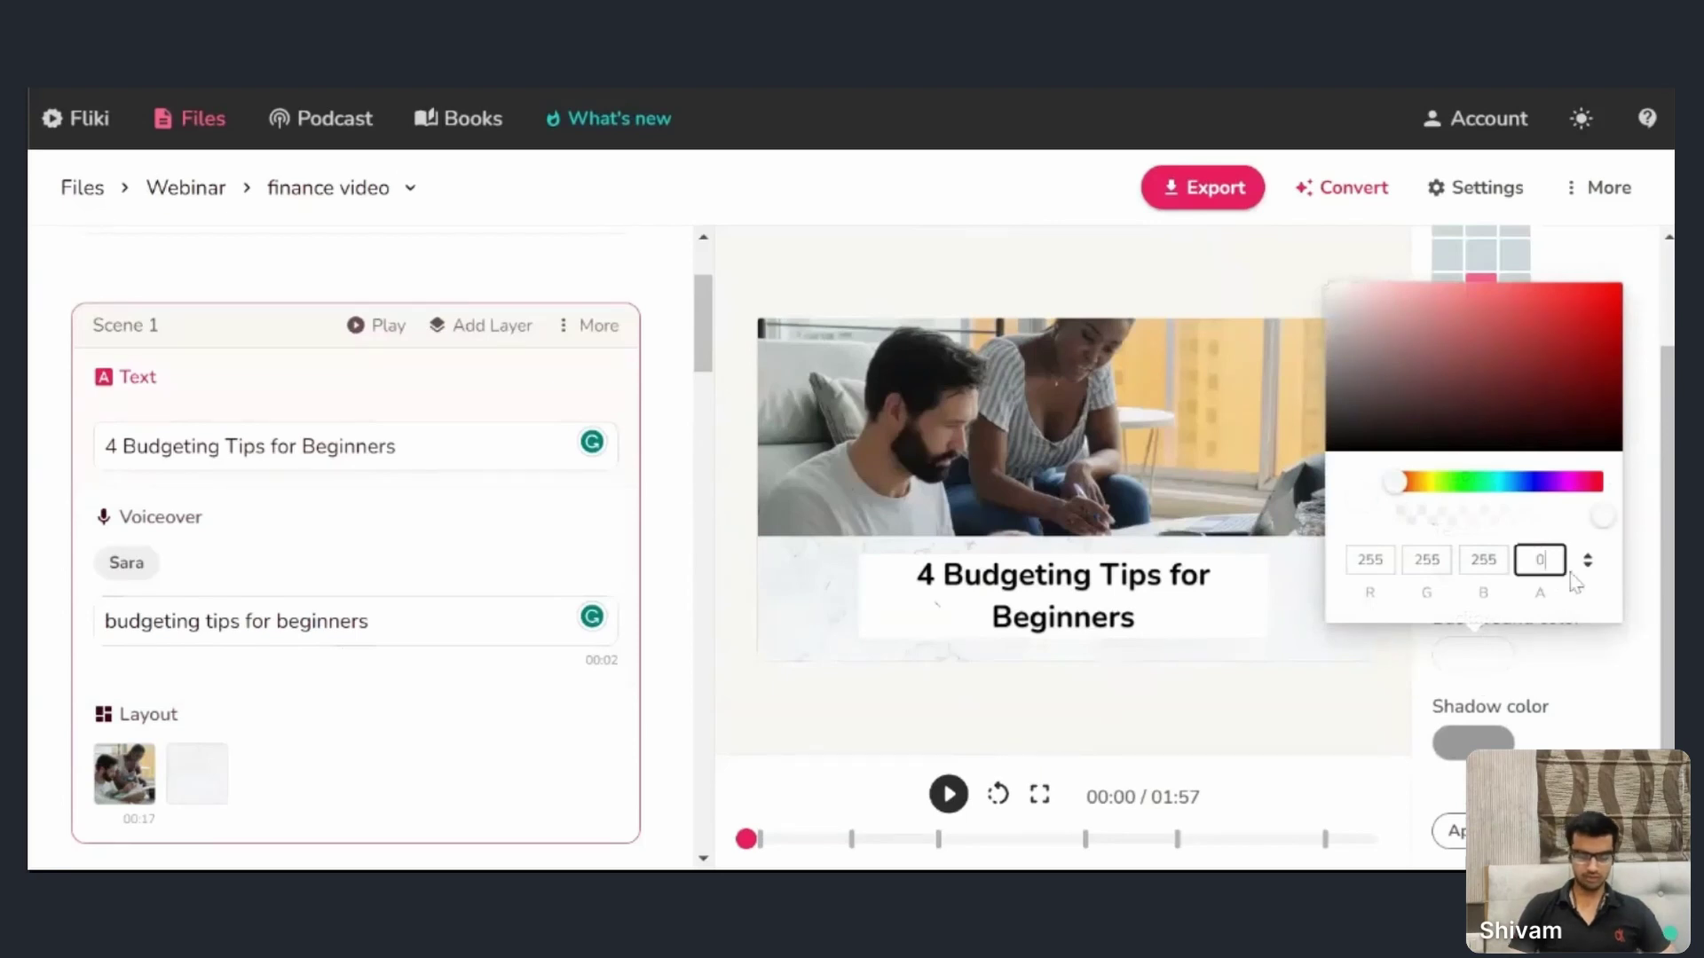
{"action": "left_click", "coordinate": [1557, 659]}
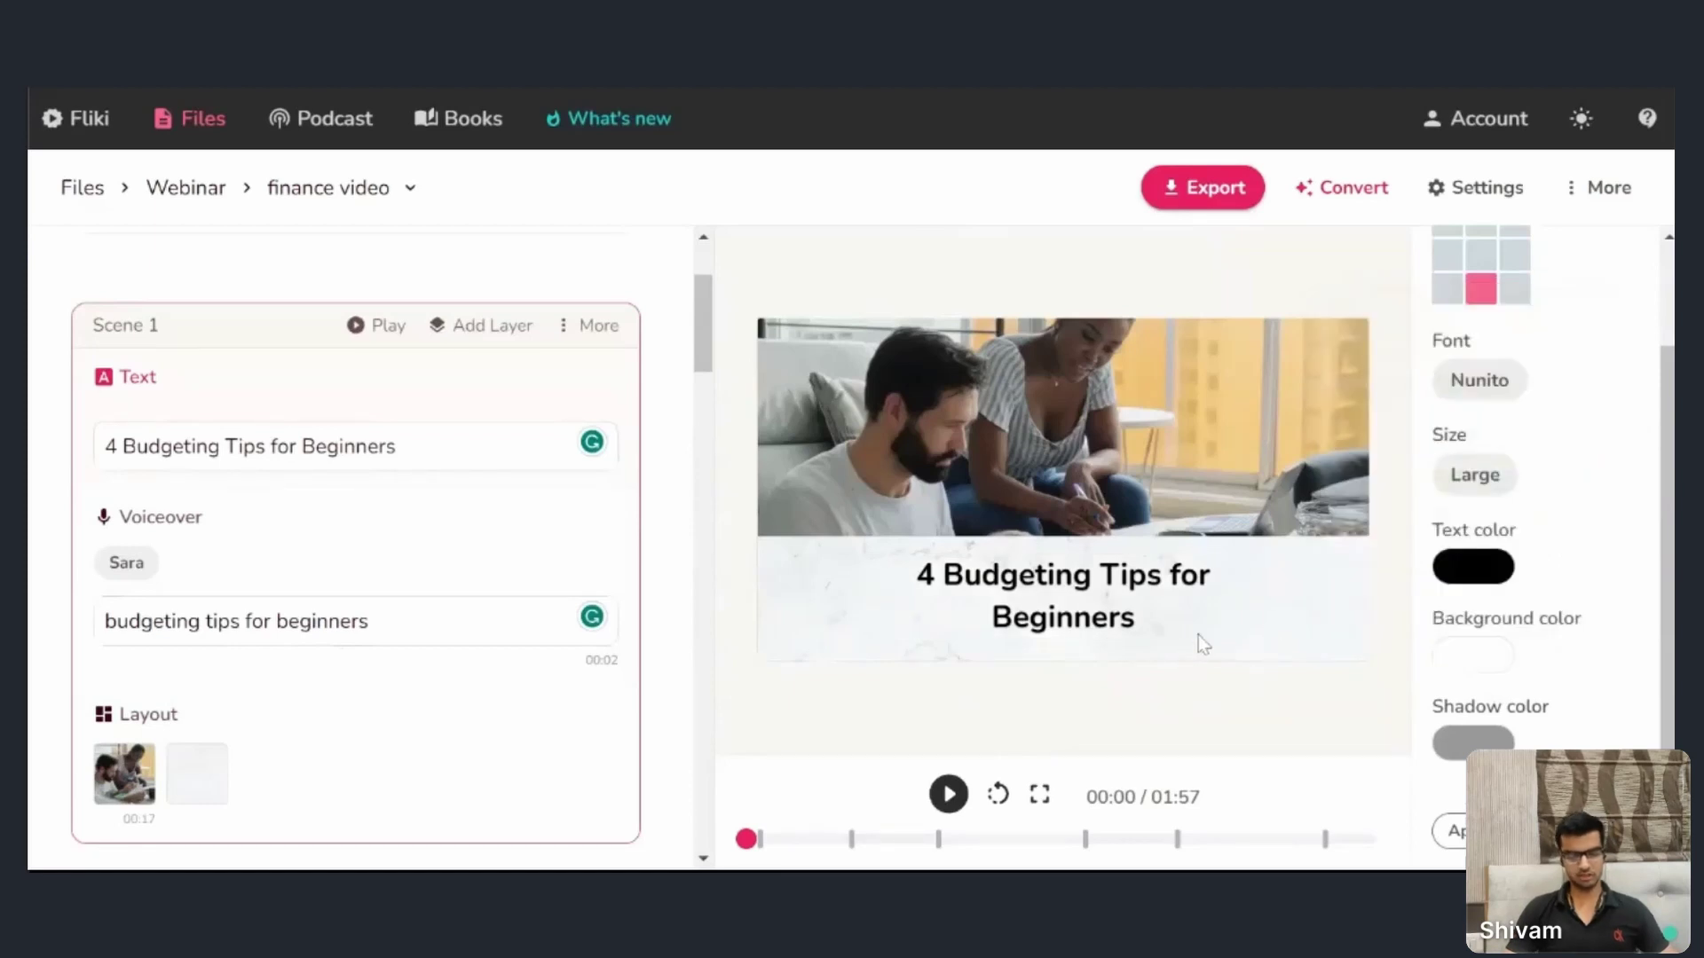
{"action": "scroll", "coordinate": [355, 532], "scroll_direction": "down", "scroll_amount": 15}
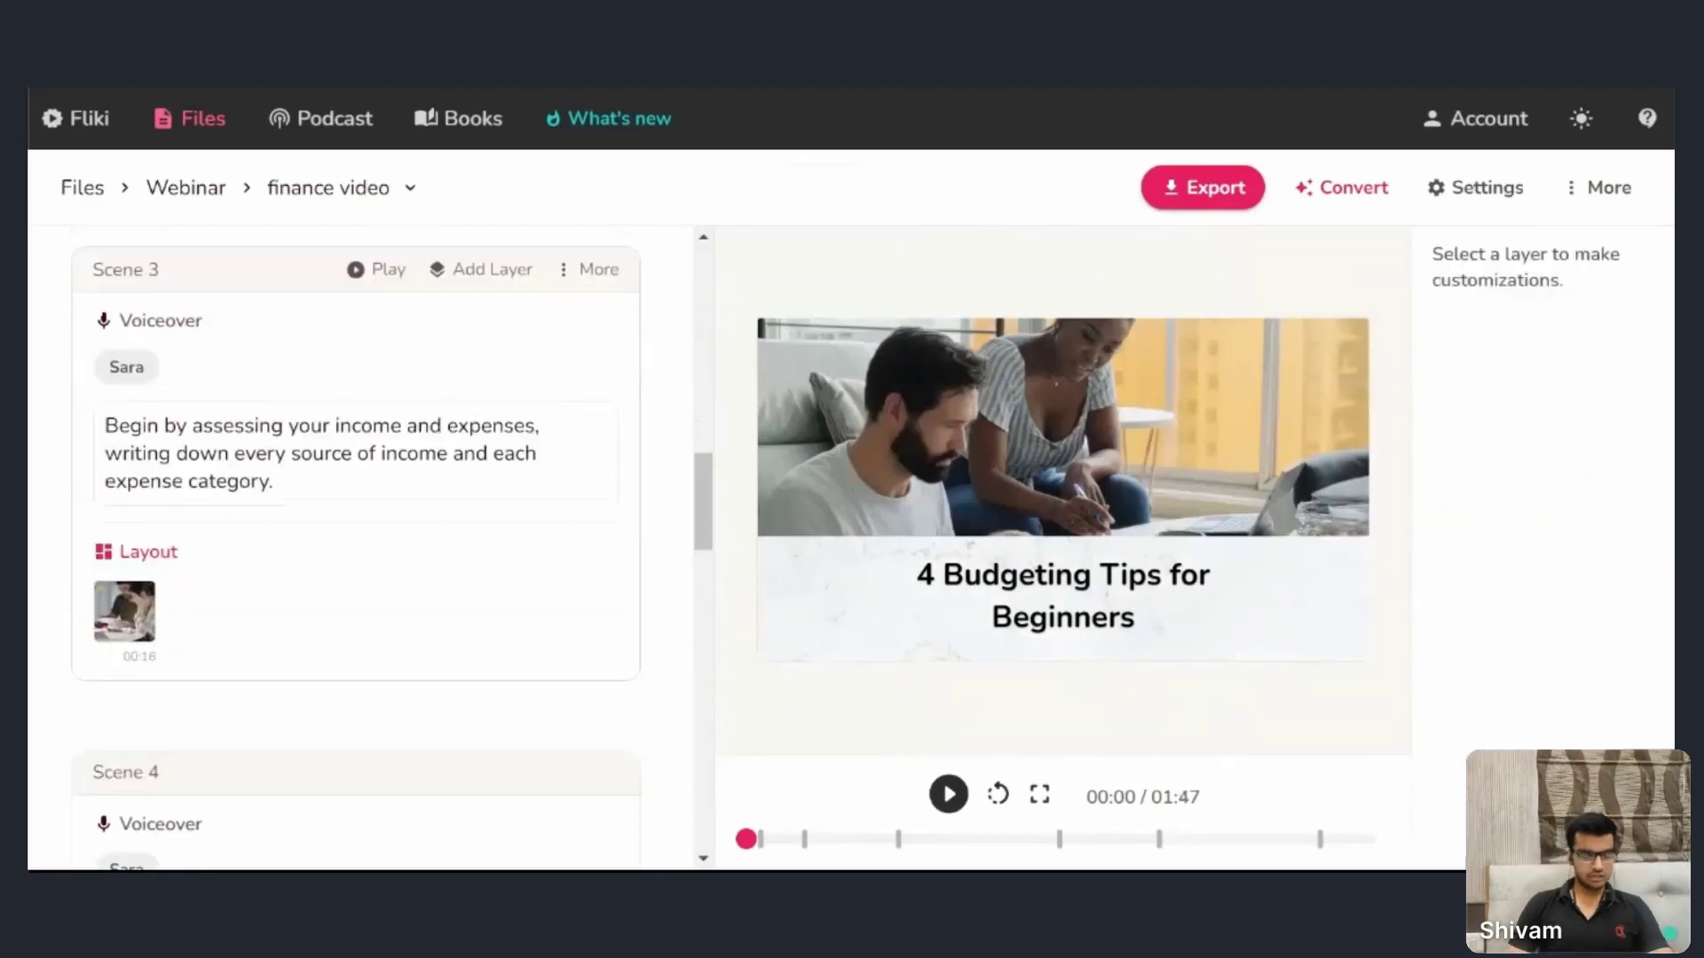
{"action": "scroll", "coordinate": [355, 547], "scroll_direction": "down", "scroll_amount": 7}
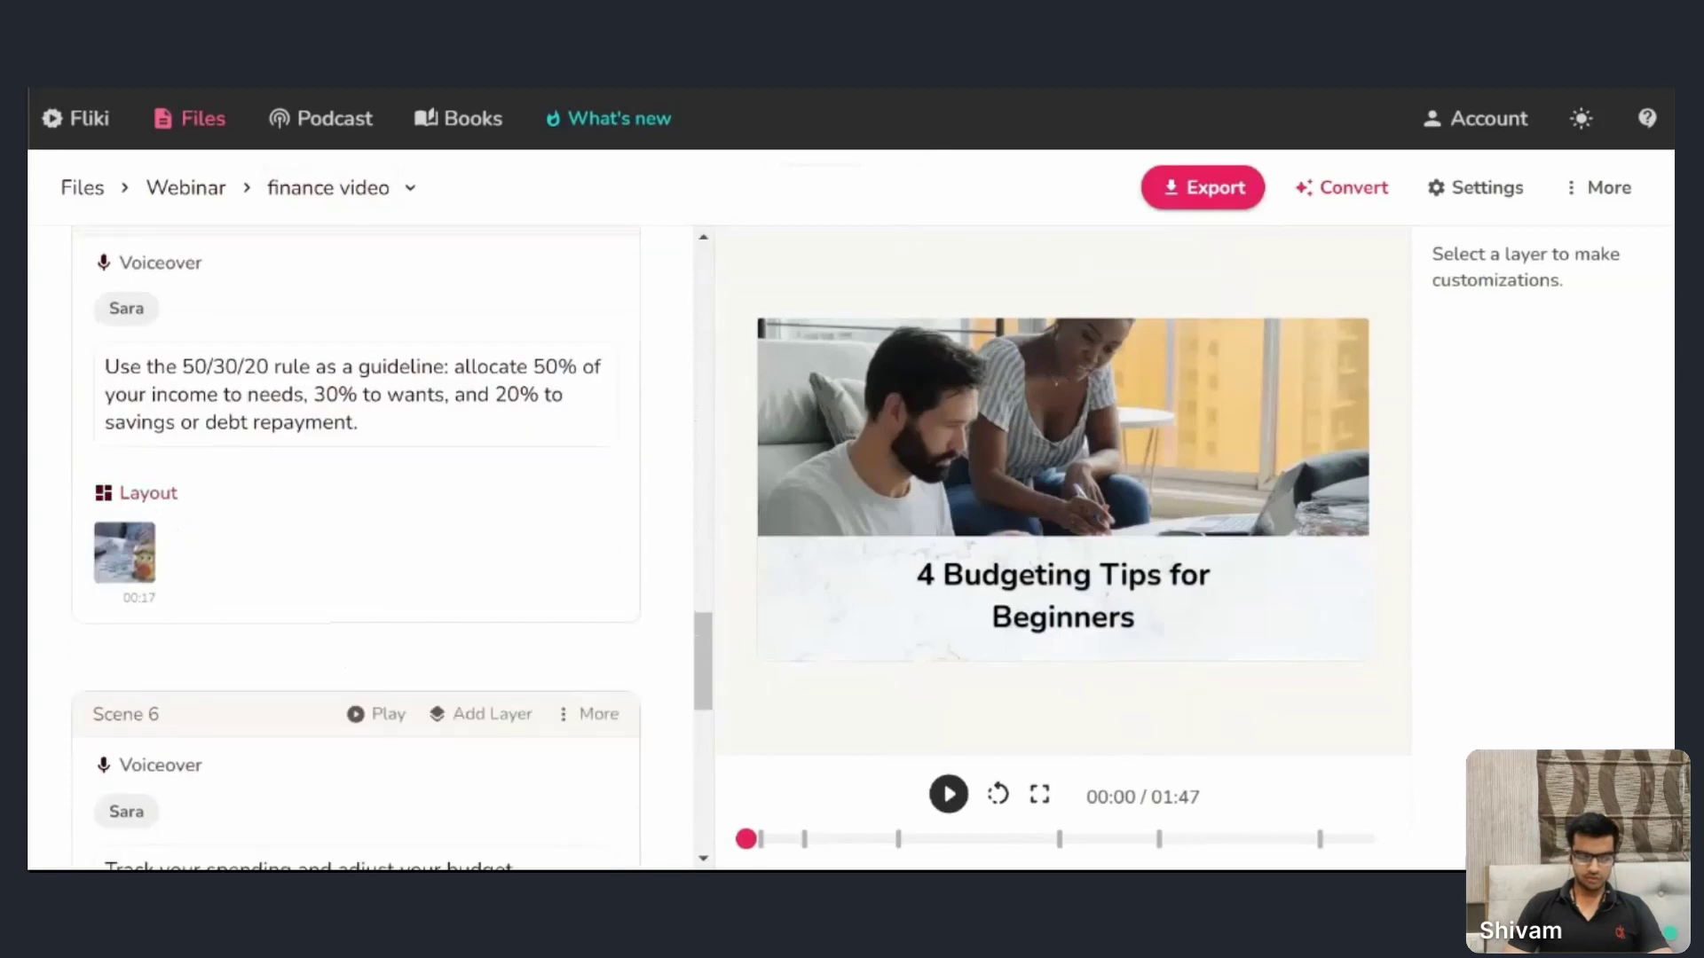
{"action": "scroll", "coordinate": [355, 547], "scroll_direction": "down", "scroll_amount": 5}
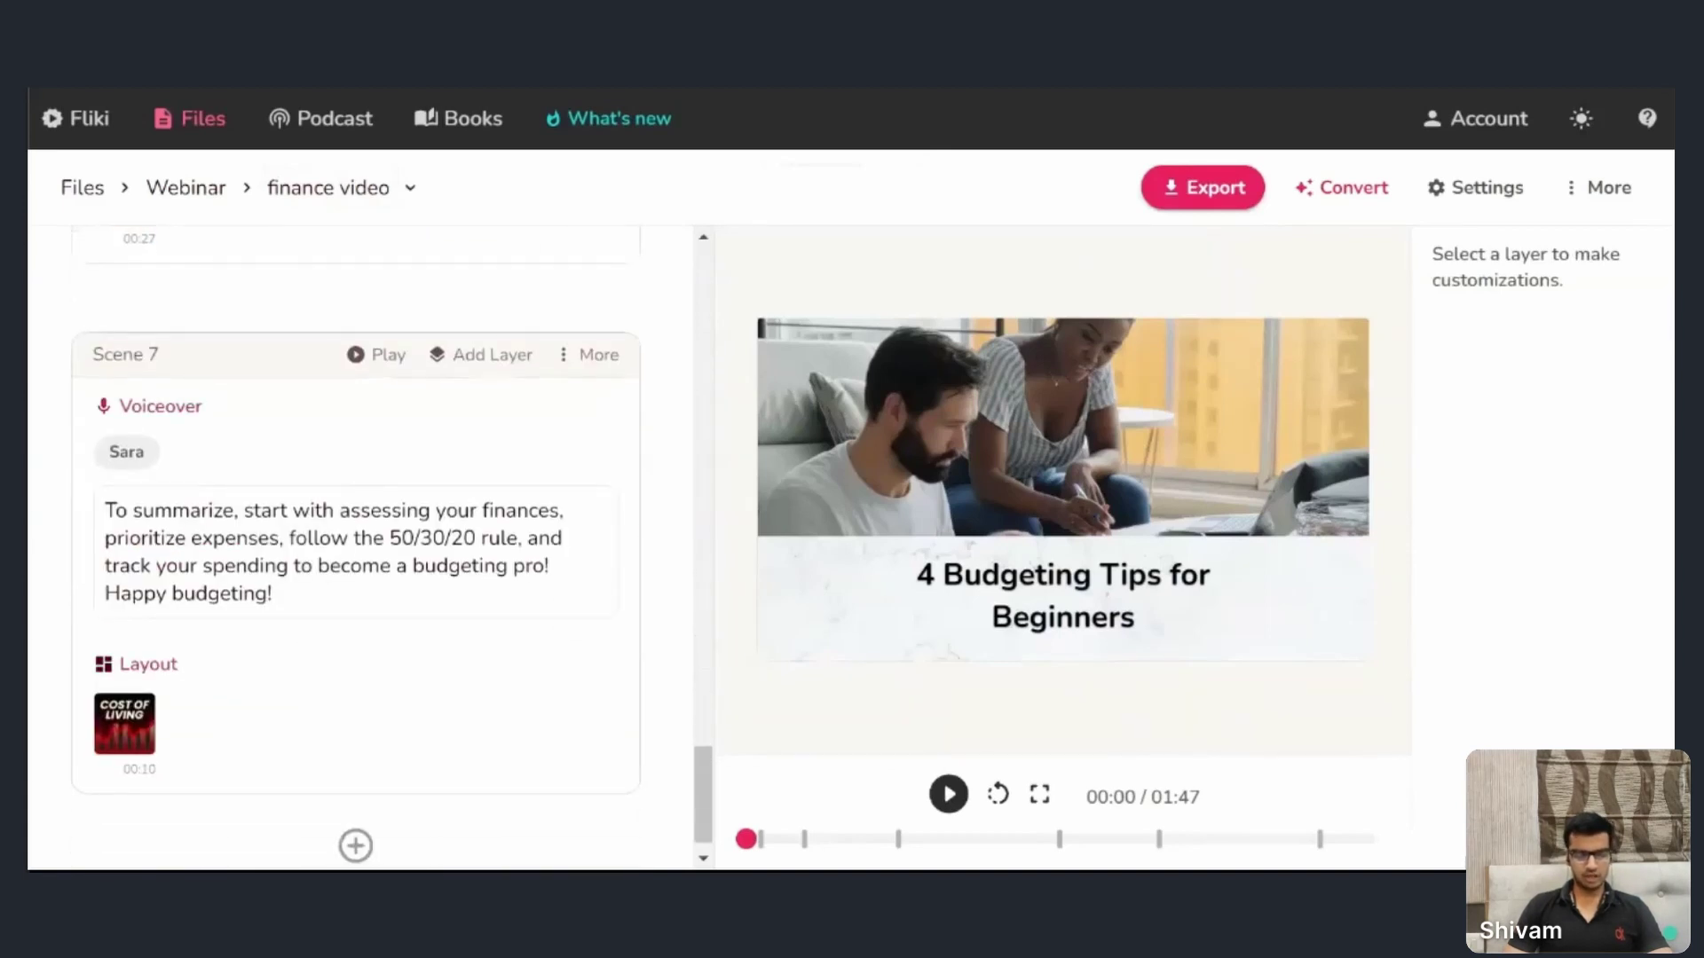
{"action": "scroll", "coordinate": [355, 546], "scroll_direction": "down", "scroll_amount": 1}
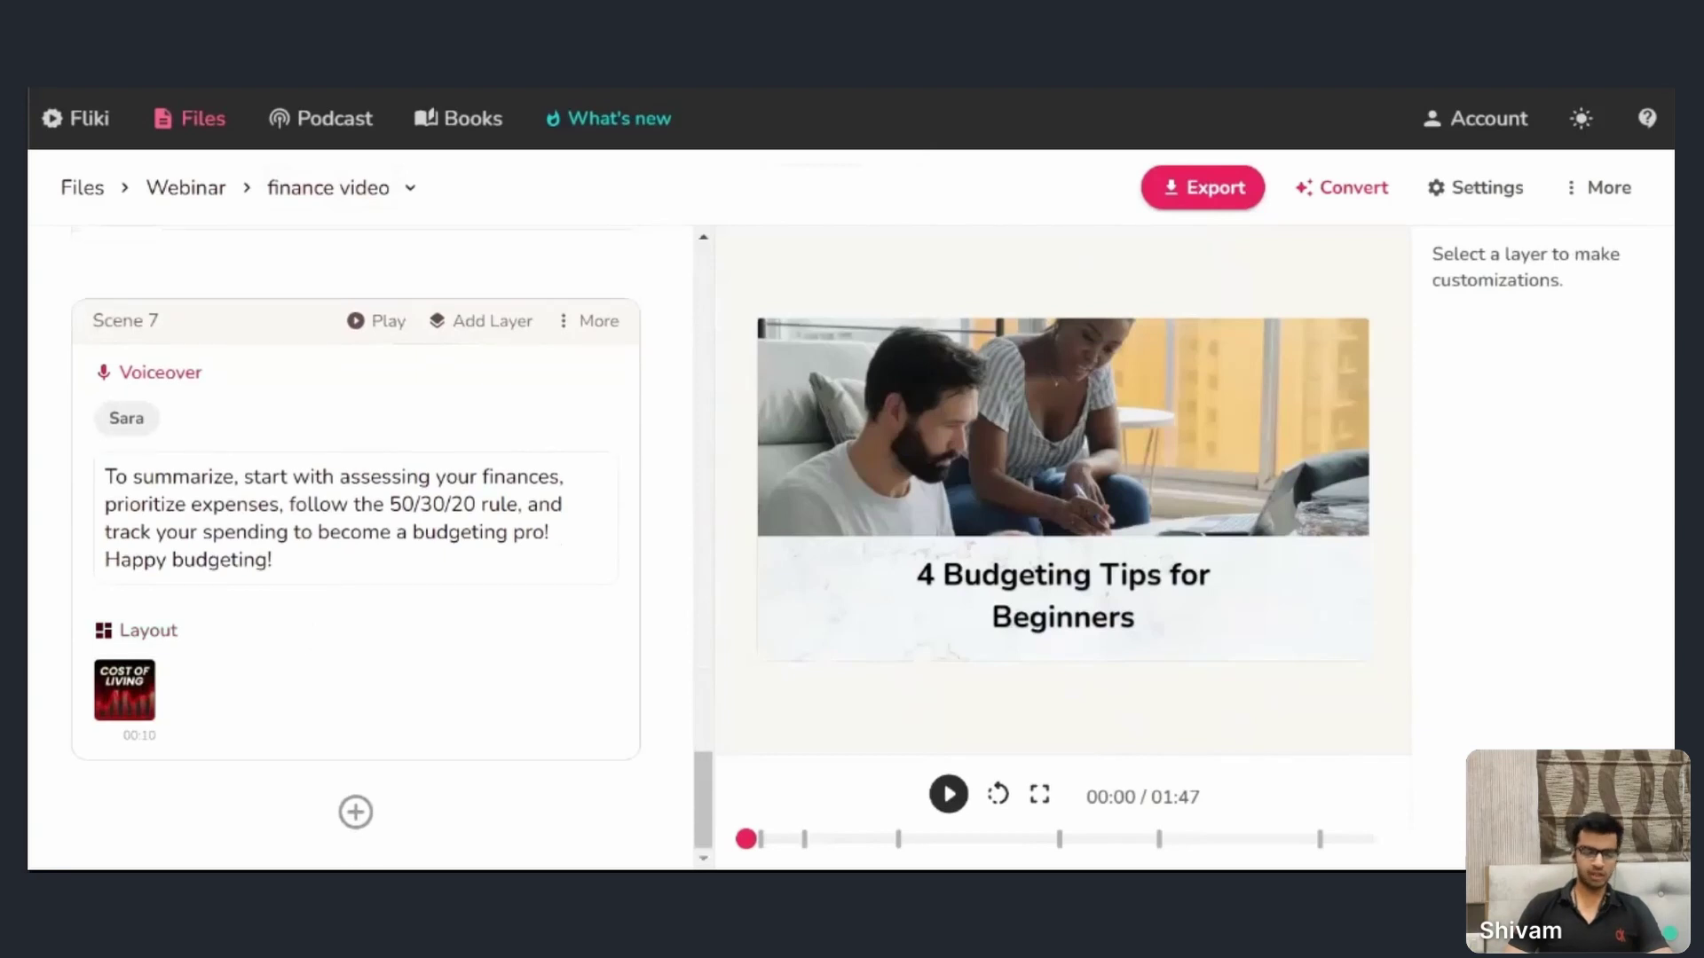
{"action": "left_click", "coordinate": [353, 813]}
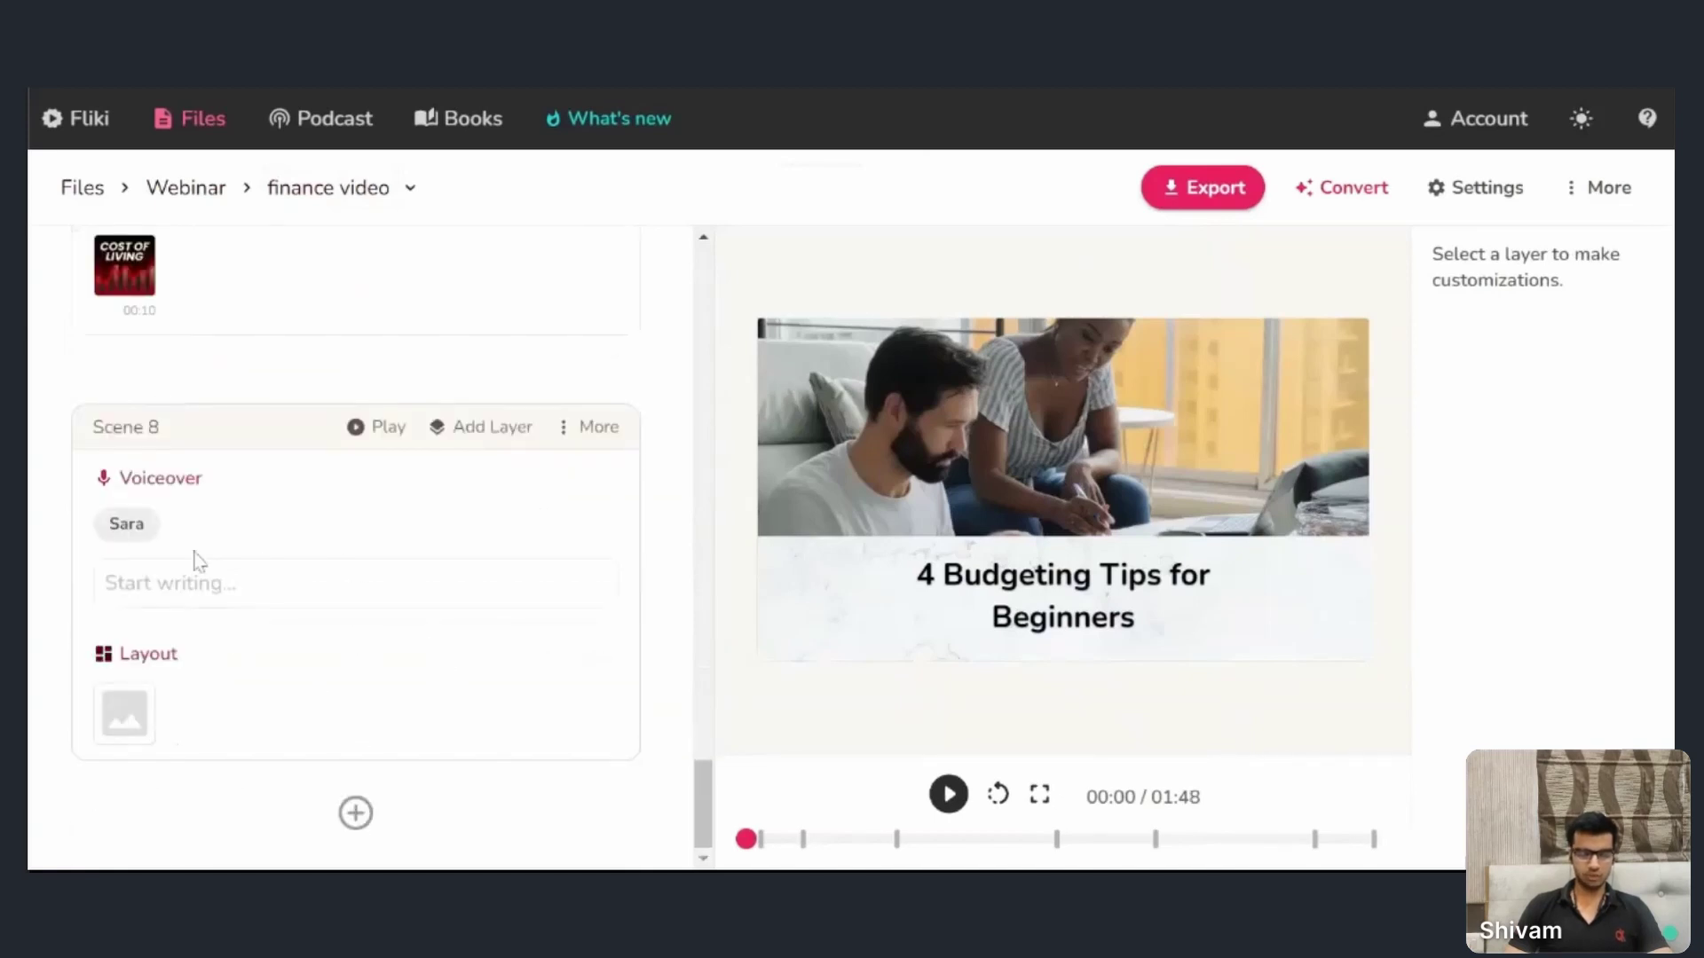
{"action": "left_click", "coordinate": [106, 583]}
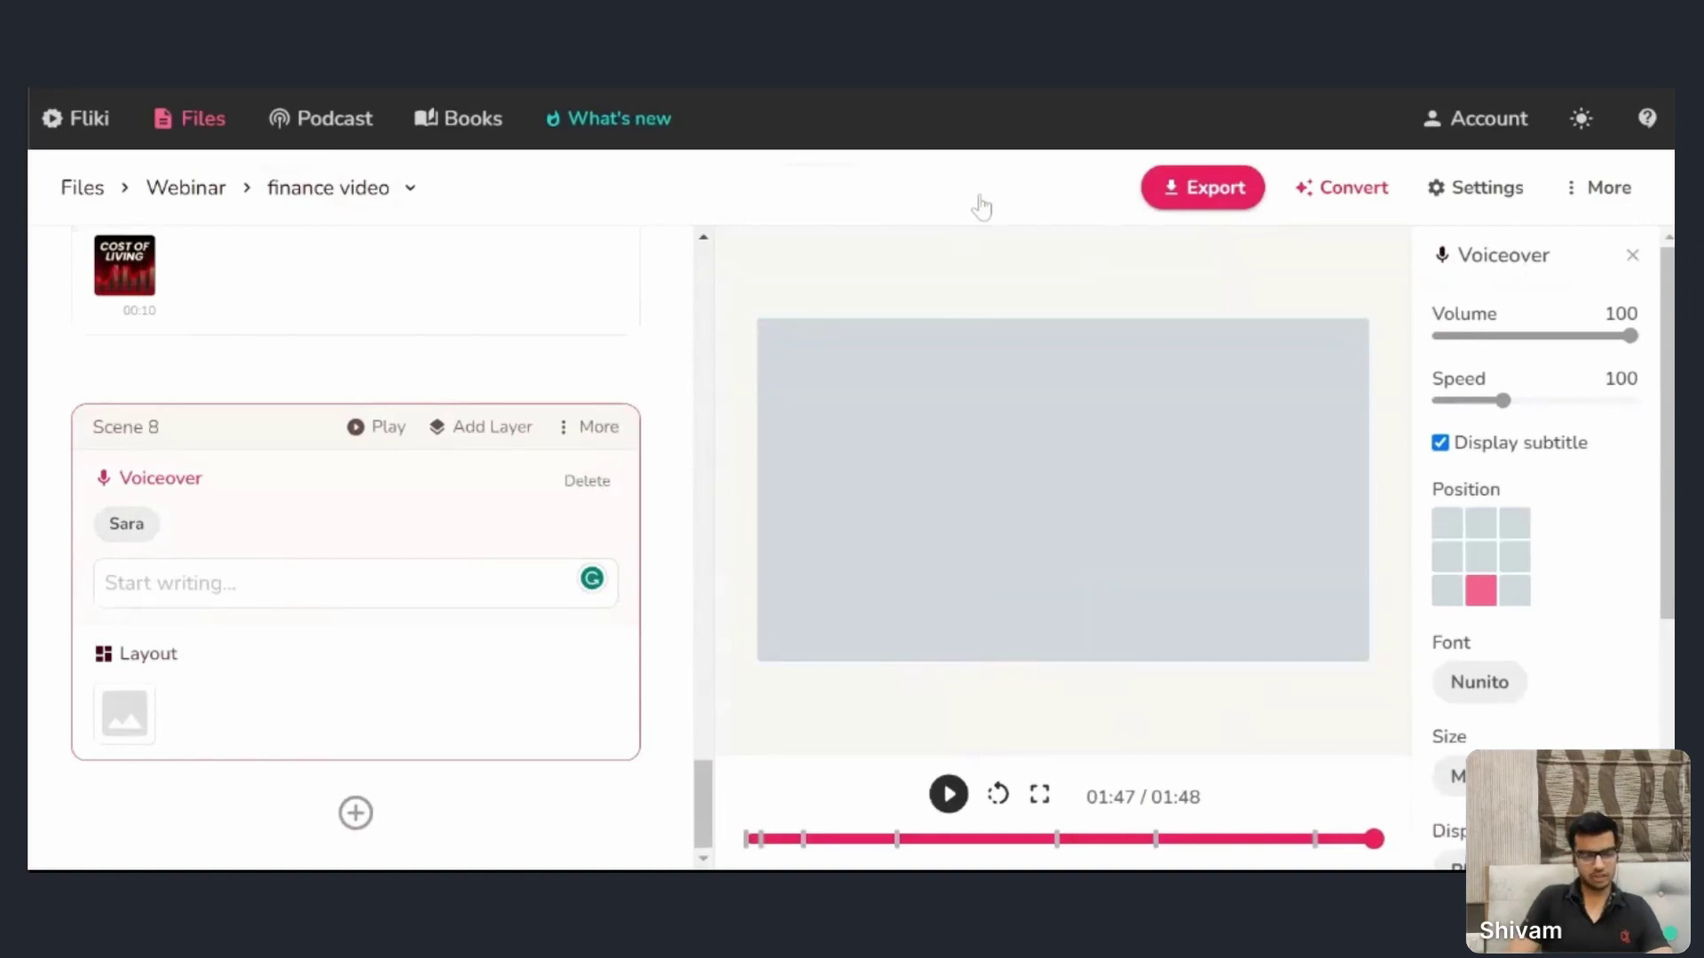
{"action": "key", "text": "ctrl+z"}
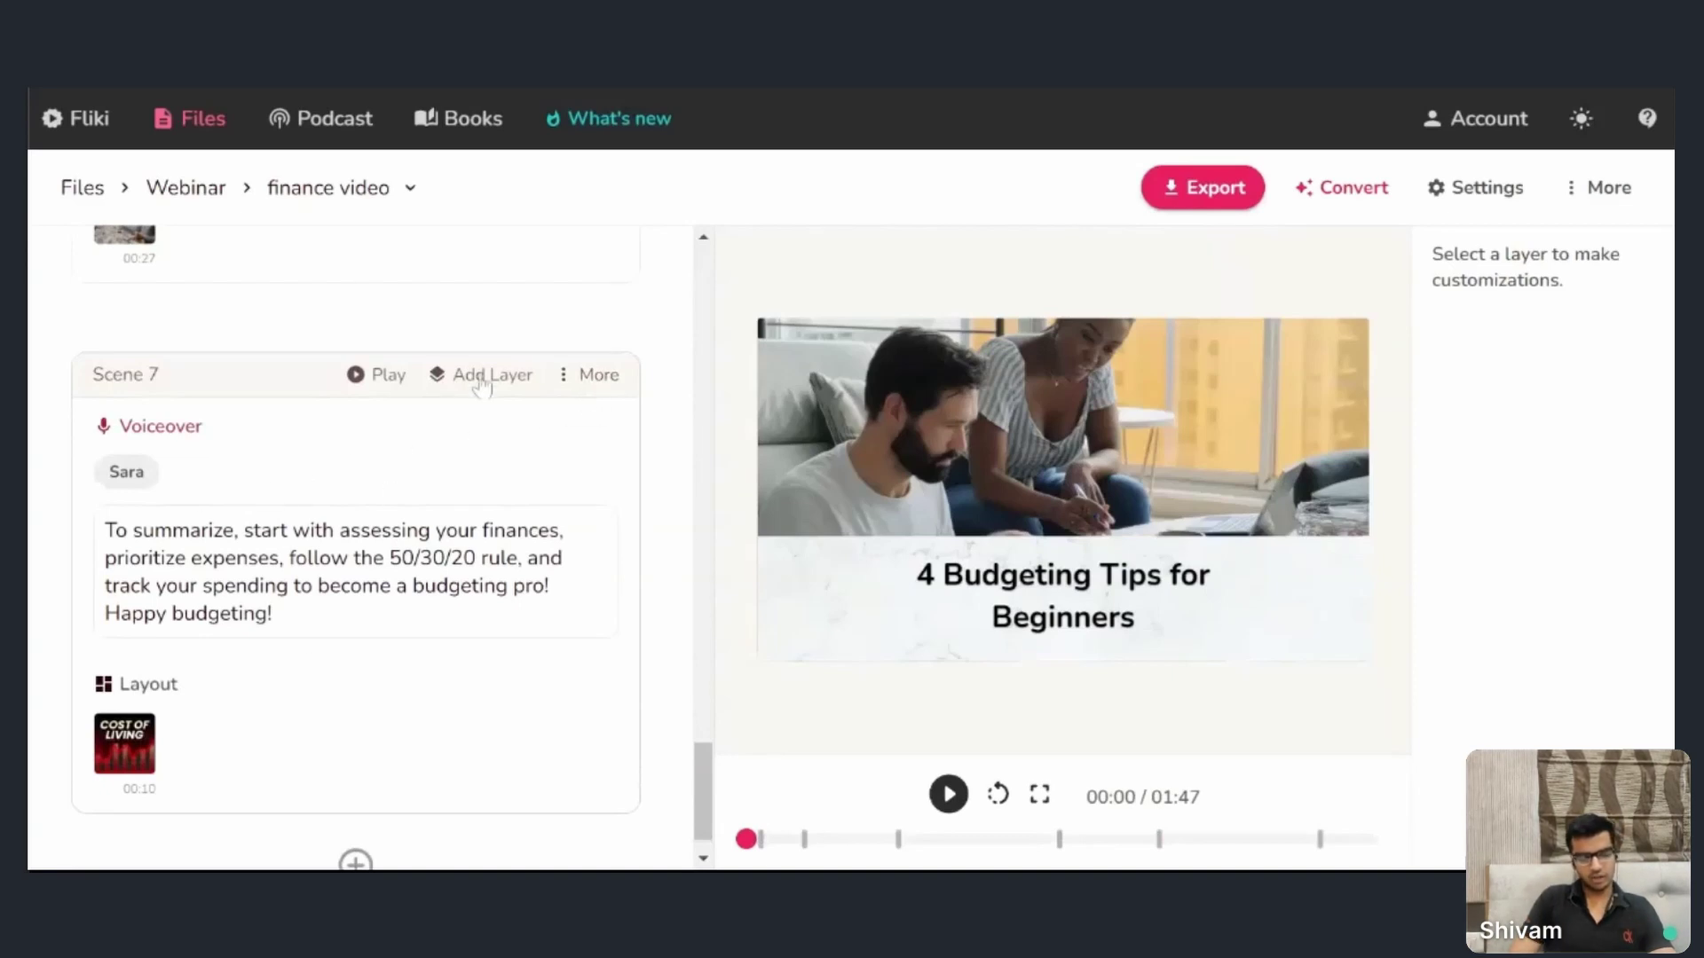
- Use Auto-generate next from Scene 7's More menu to create a follow-up scene
{"action": "left_click", "coordinate": [592, 383]}
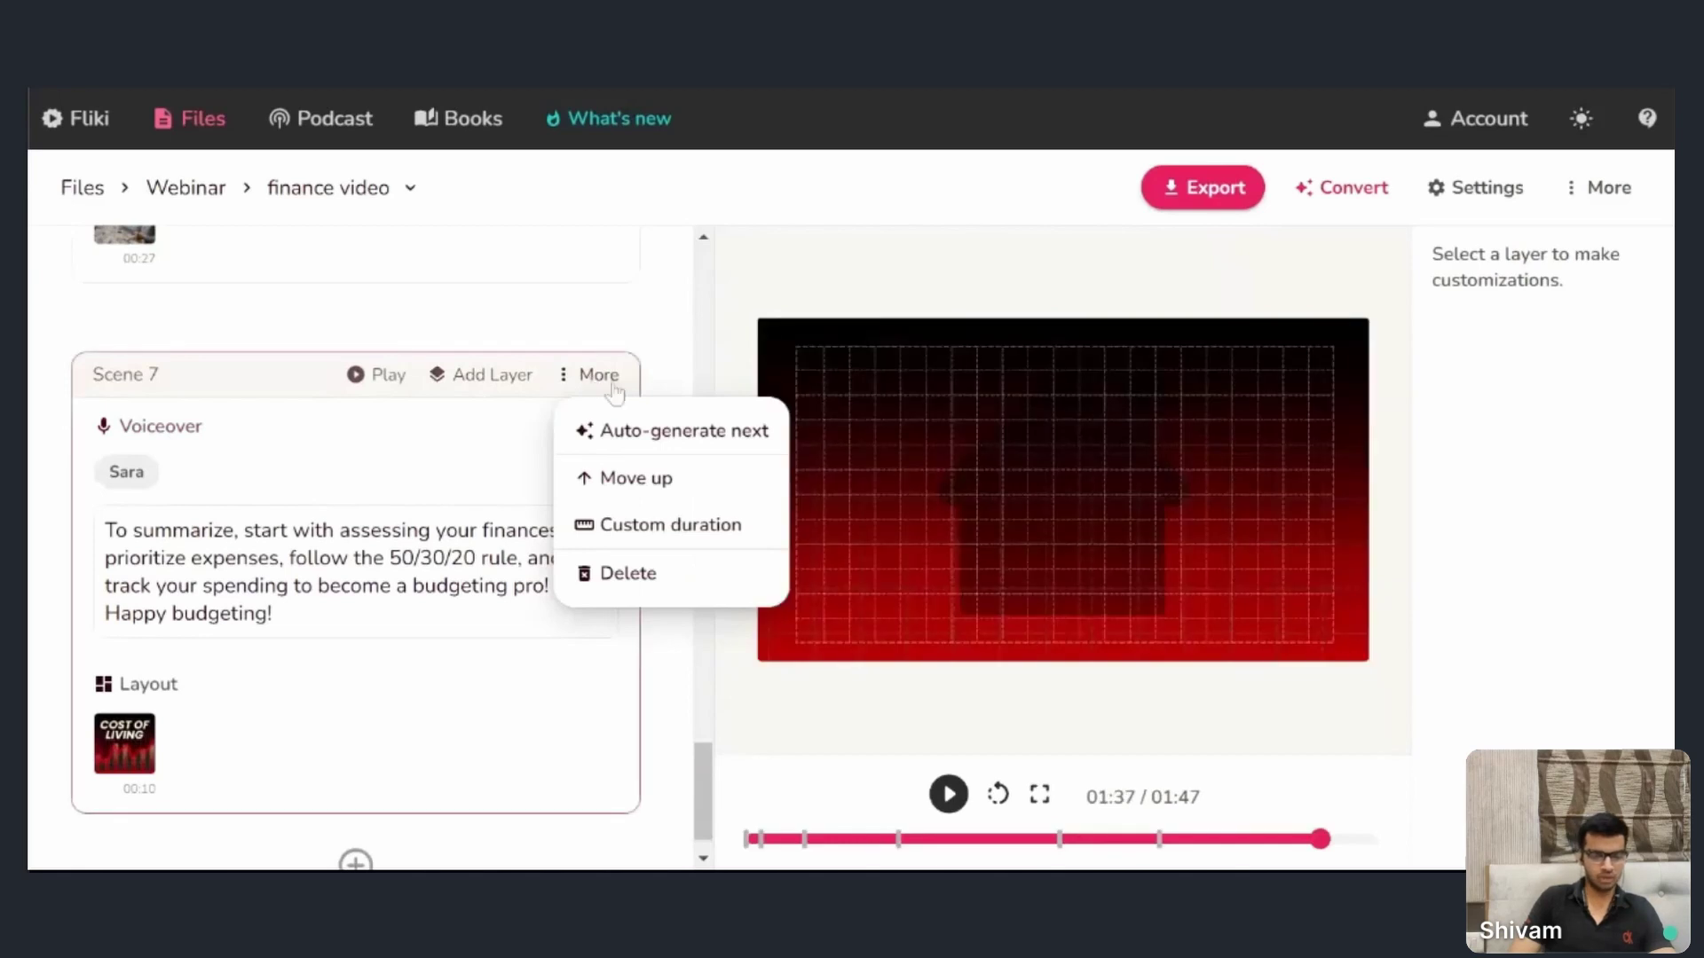
{"action": "left_click", "coordinate": [673, 432]}
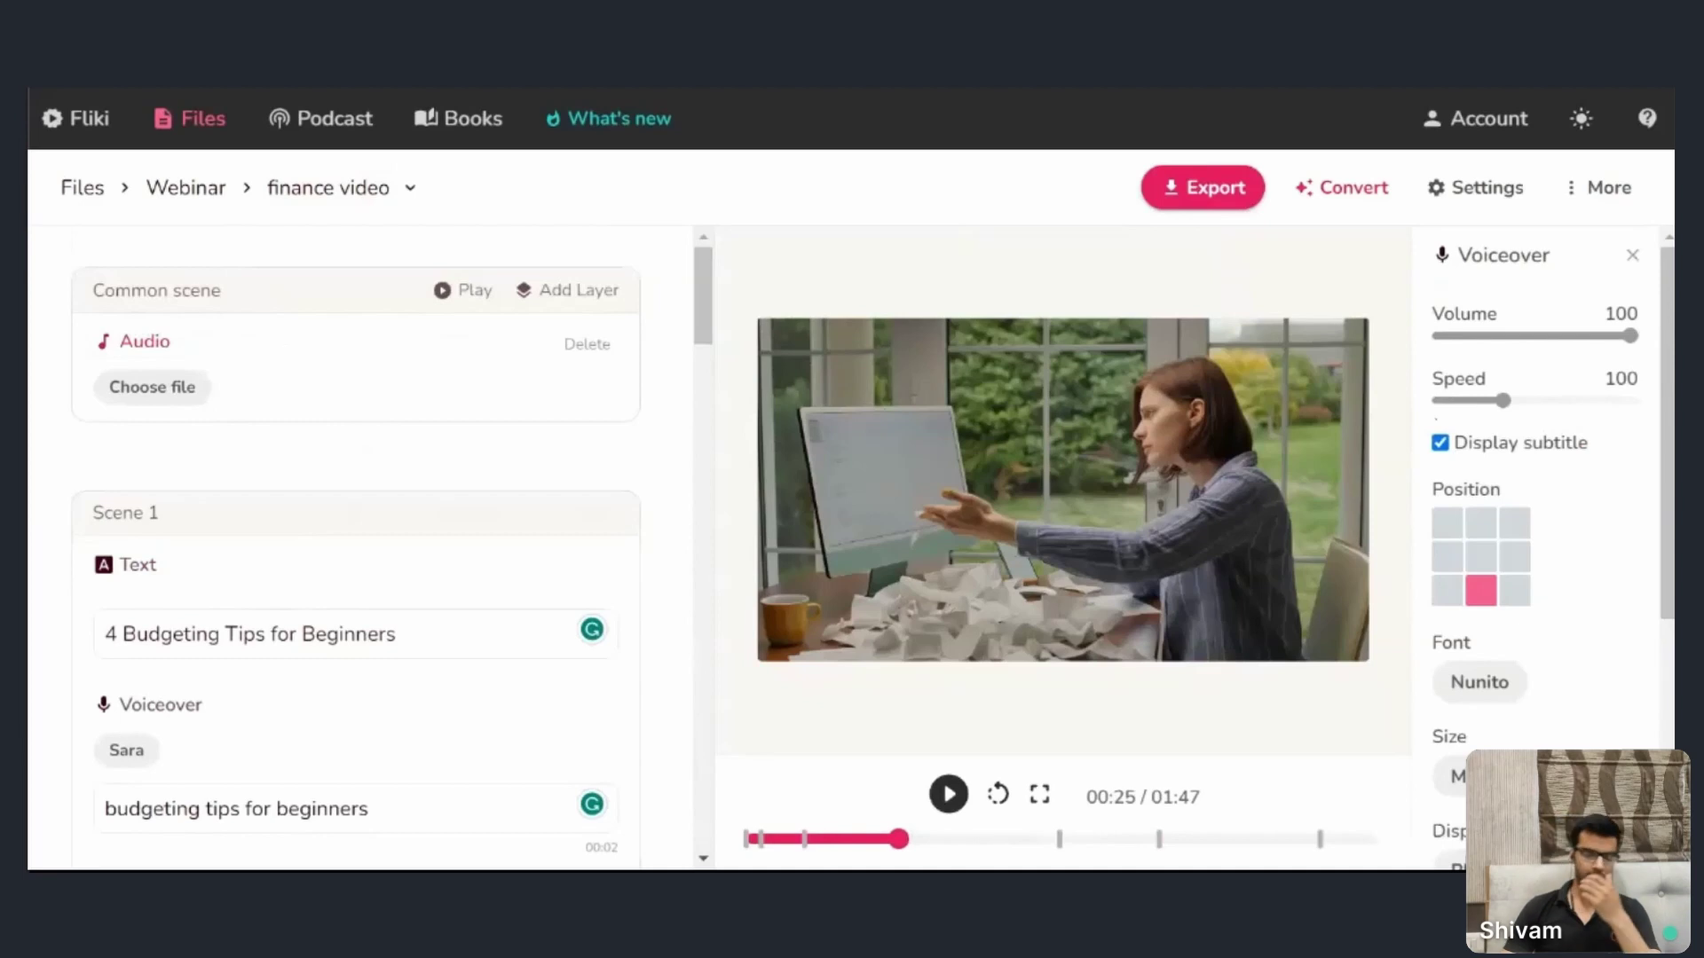
- Add an empty Audio layer to the common scene for background music
{"action": "mouse_move", "coordinate": [156, 291]}
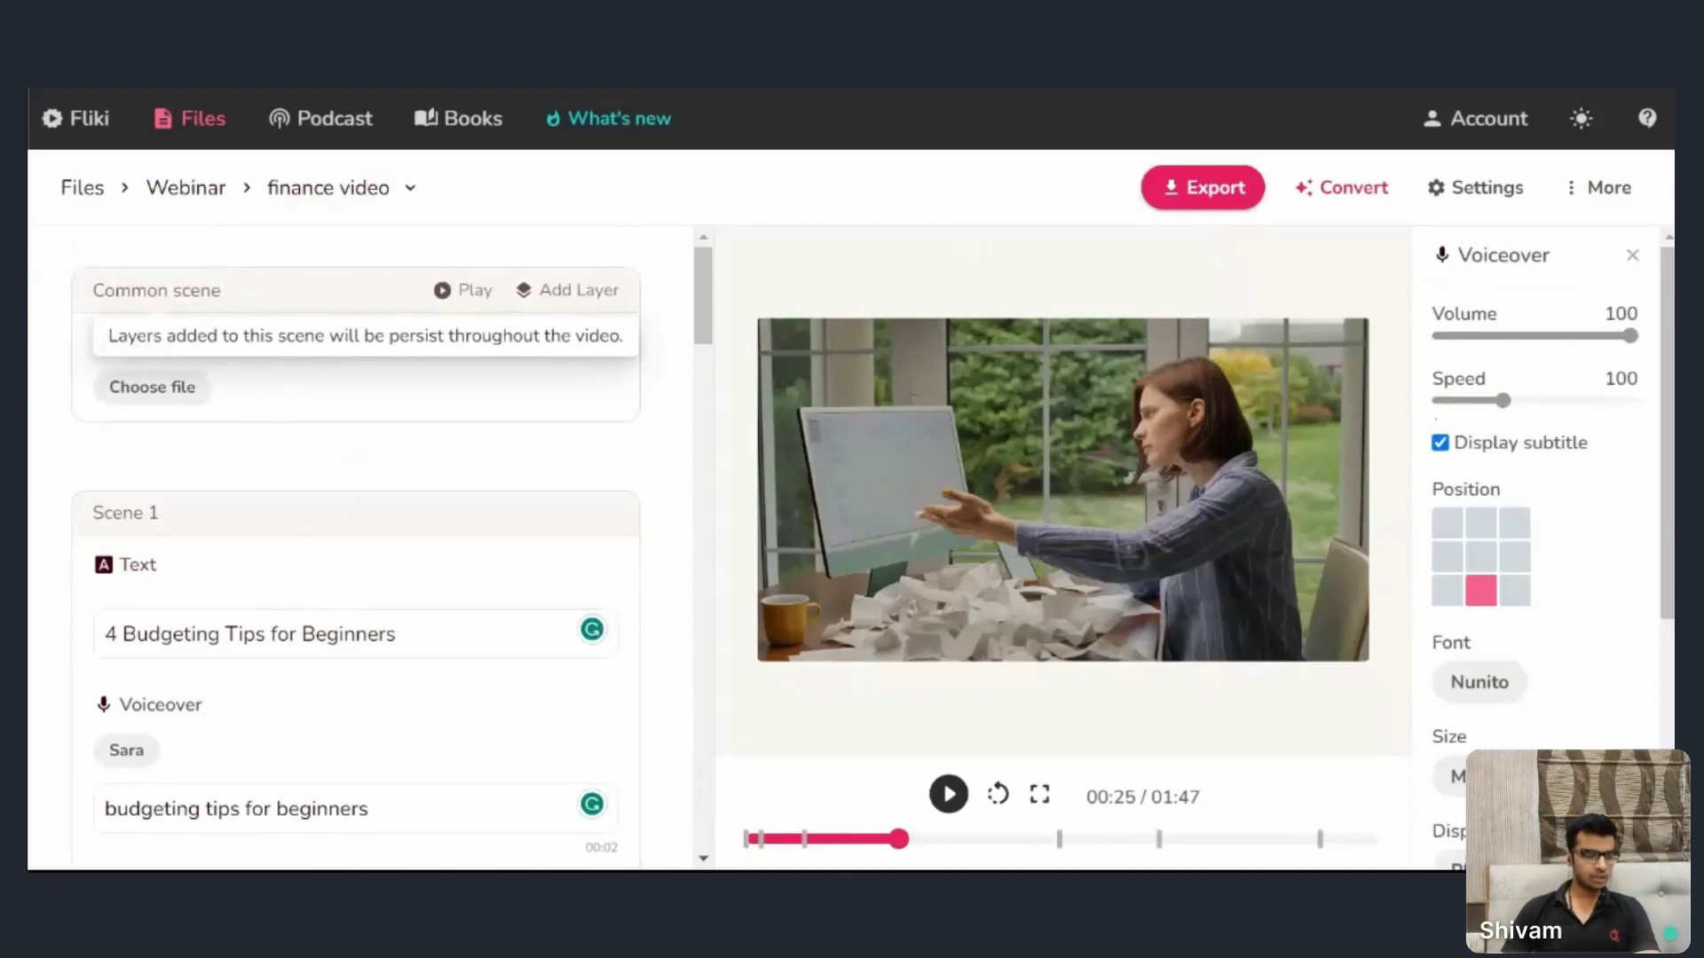
{"action": "left_click", "coordinate": [572, 290]}
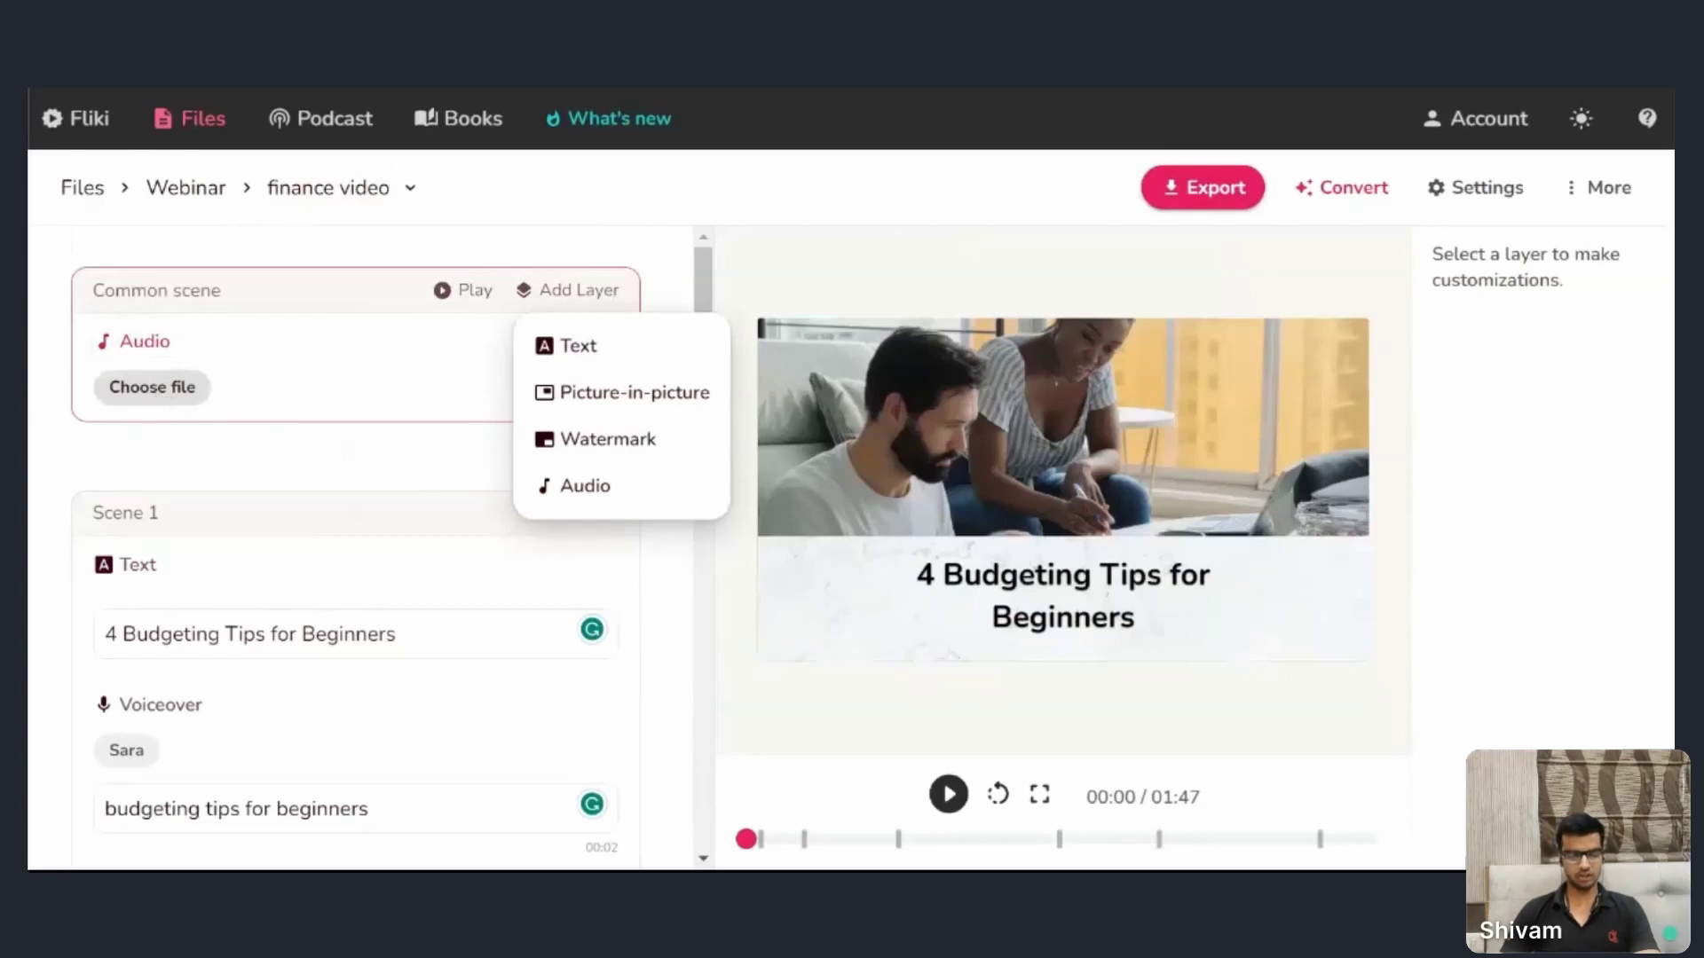
- Search stock music for 'happy, inpirational, corporate, motivational' and pick the Inspiring Uplifting Motivational Corporate track
{"action": "left_click", "coordinate": [156, 390]}
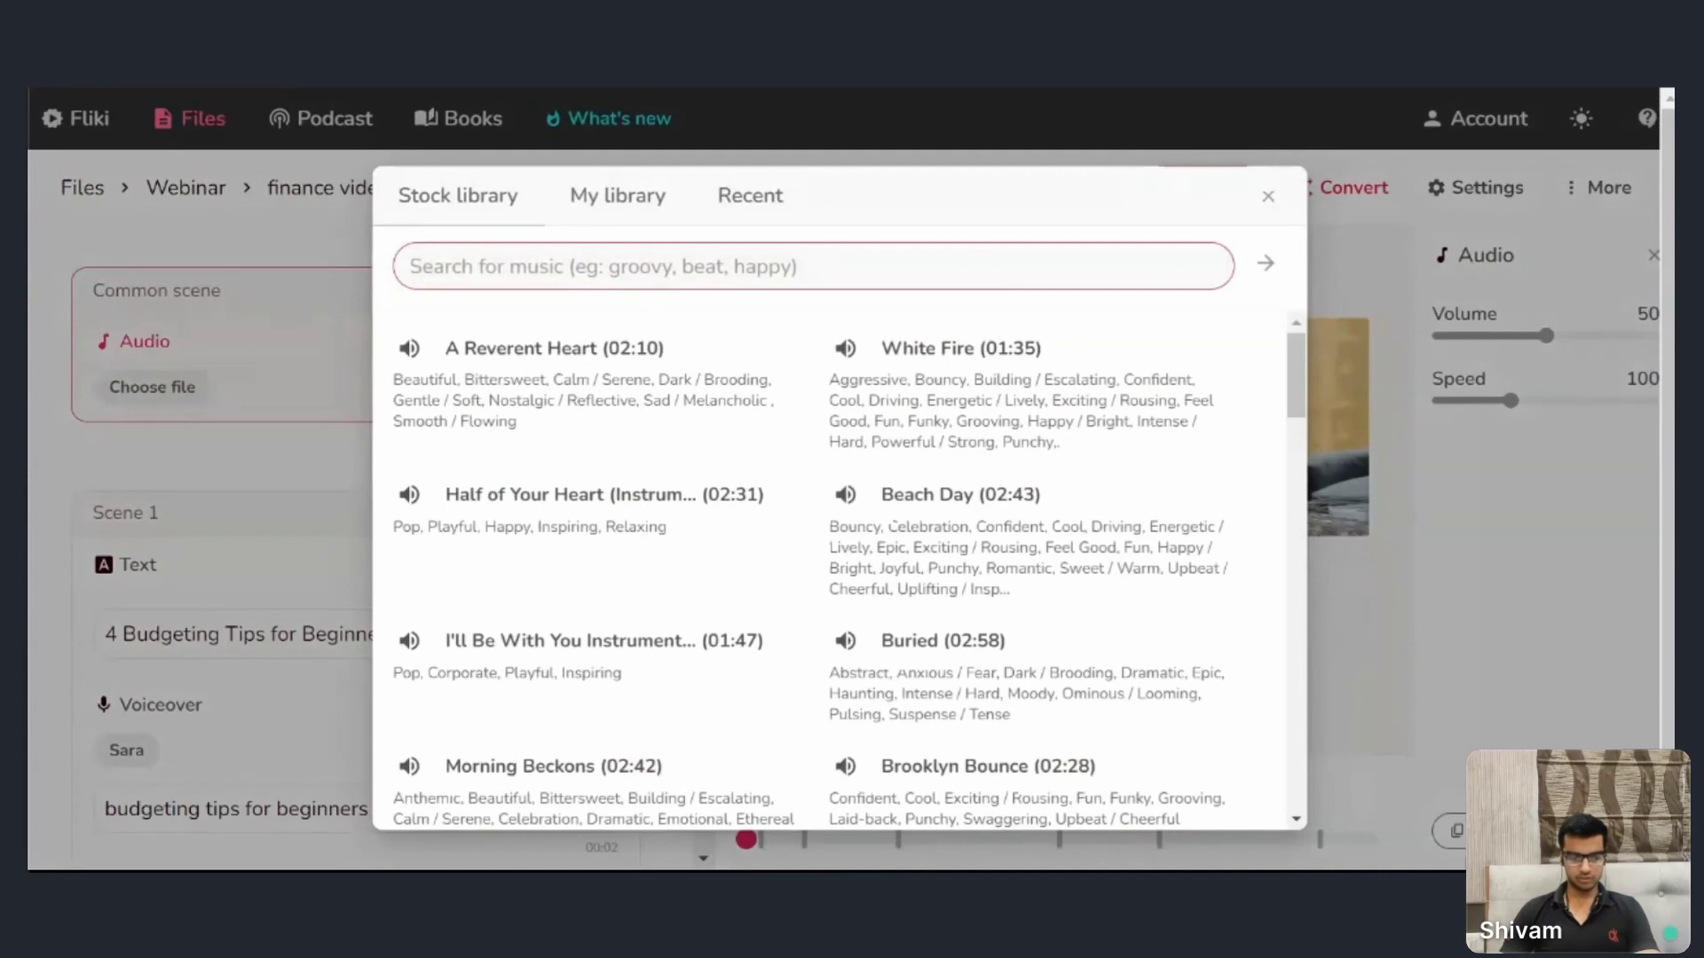
{"action": "type", "text": "hap"}
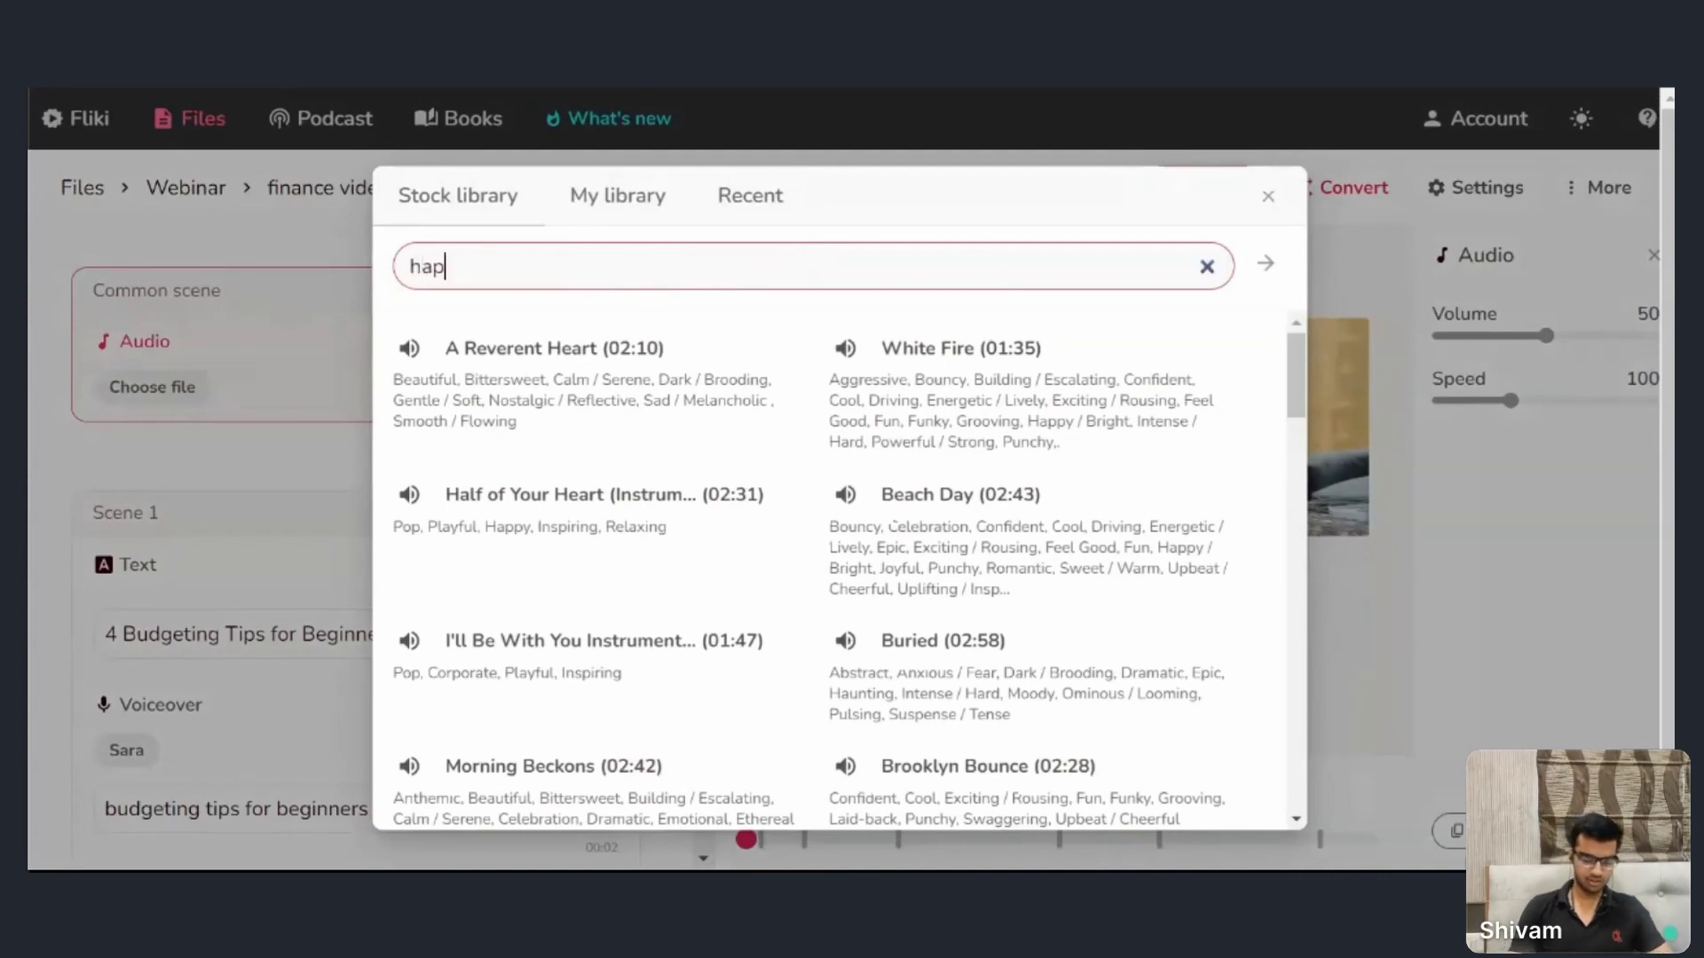
{"action": "type", "text": "py, inpirational, corporate, motivational"}
{"action": "left_click", "coordinate": [409, 432]}
{"action": "left_click", "coordinate": [408, 517]}
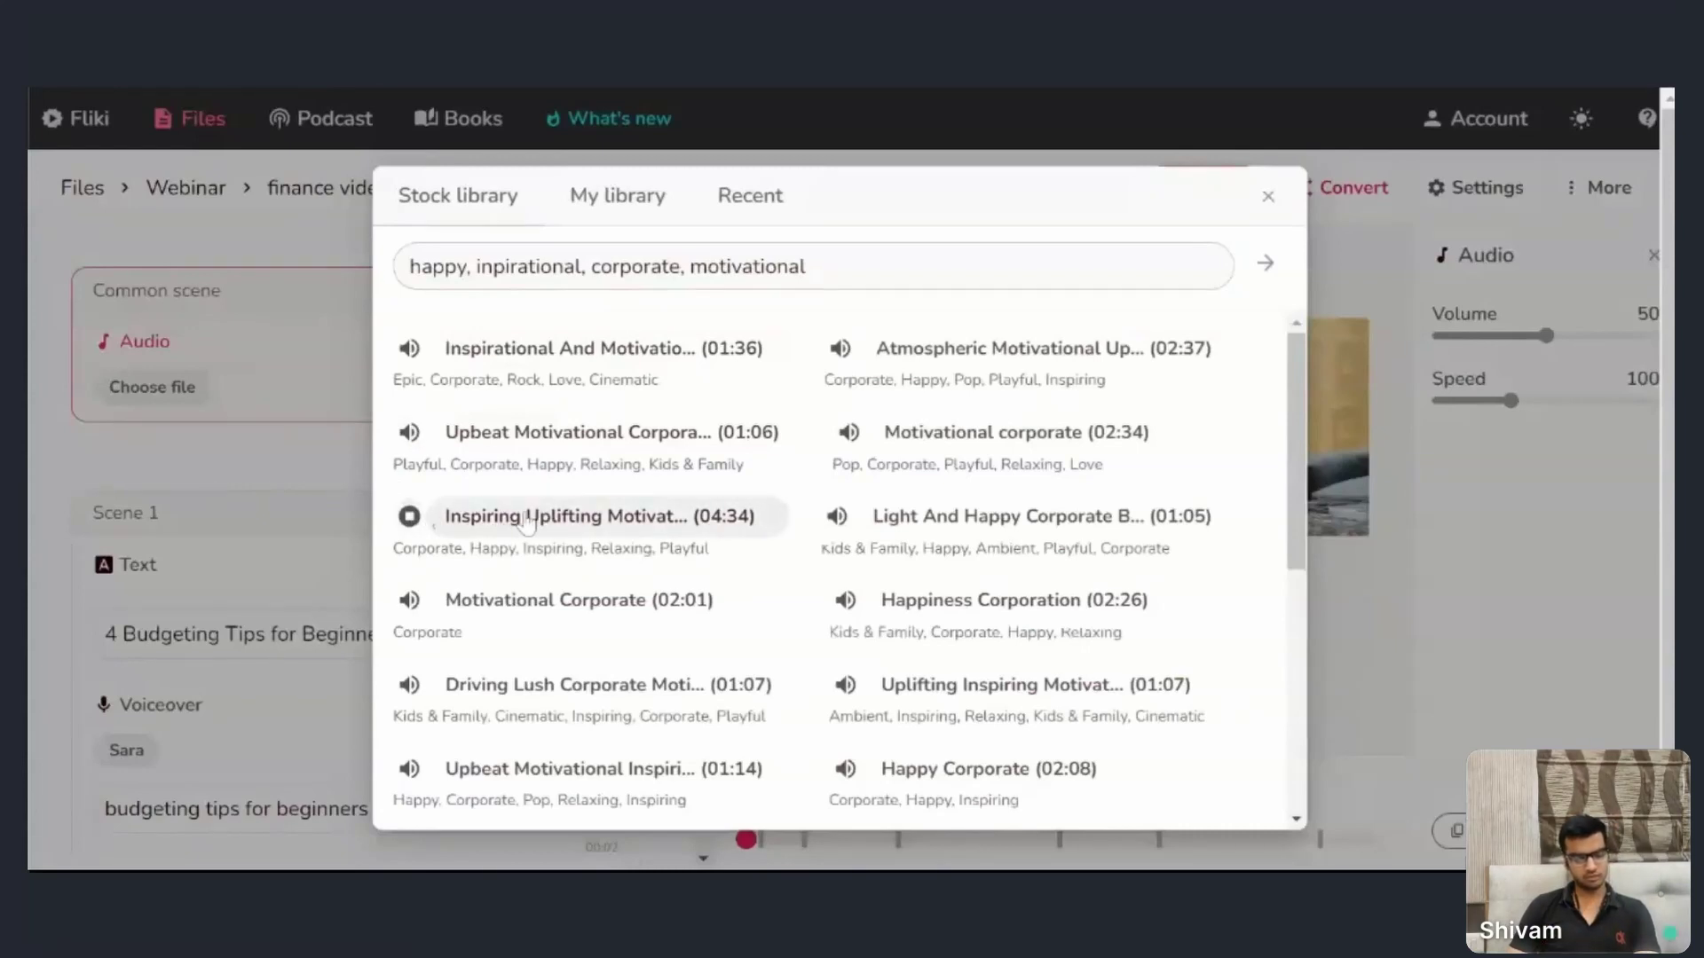
{"action": "left_click", "coordinate": [526, 520]}
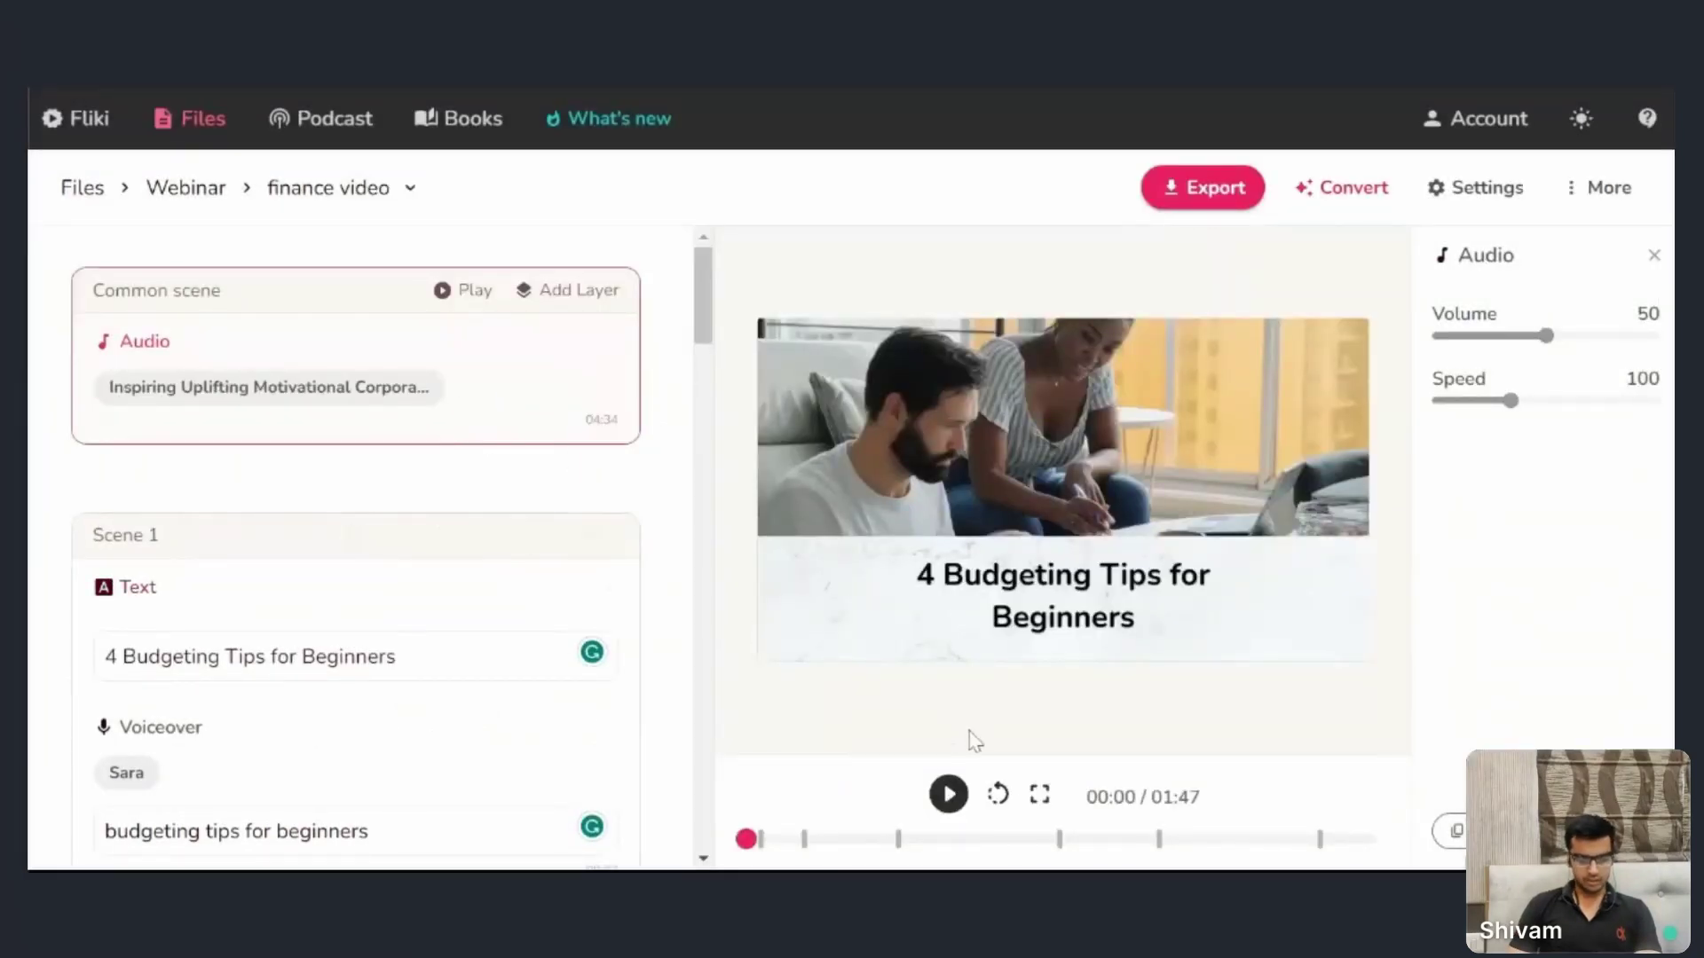
- Preview the music, lower the Audio Volume from 50 to 15, and replay to check the level
{"action": "left_click", "coordinate": [948, 794]}
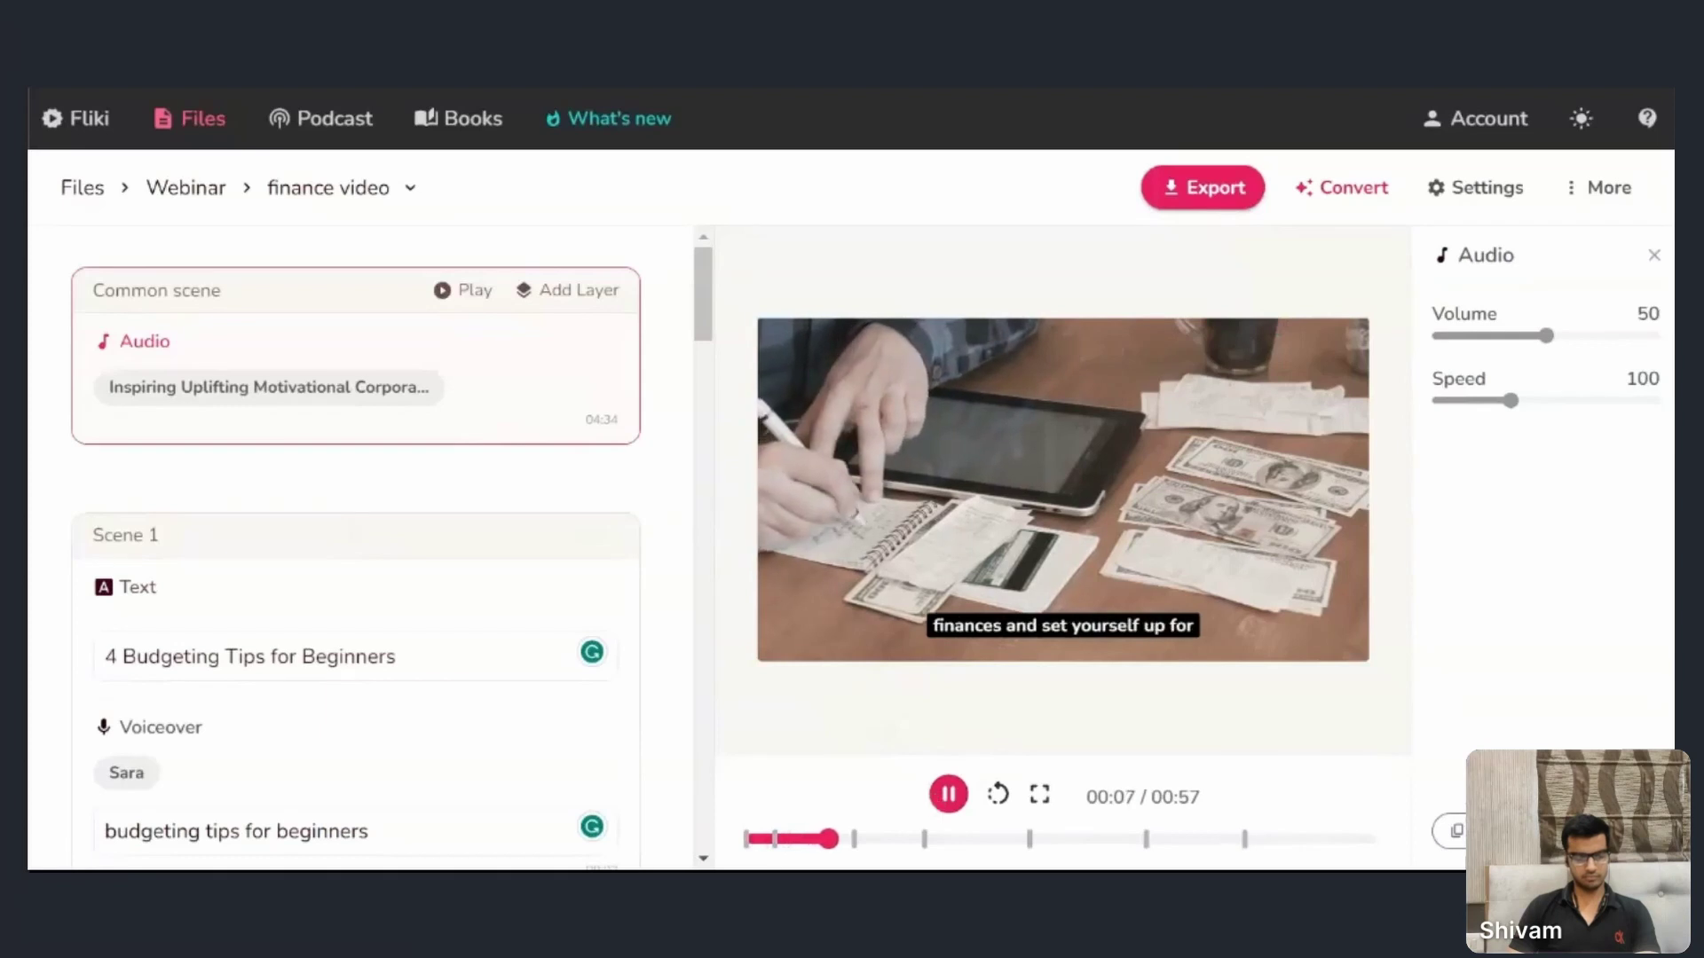
{"action": "left_click", "coordinate": [850, 841]}
{"action": "left_click_drag", "start_coordinate": [850, 841], "coordinate": [745, 840]}
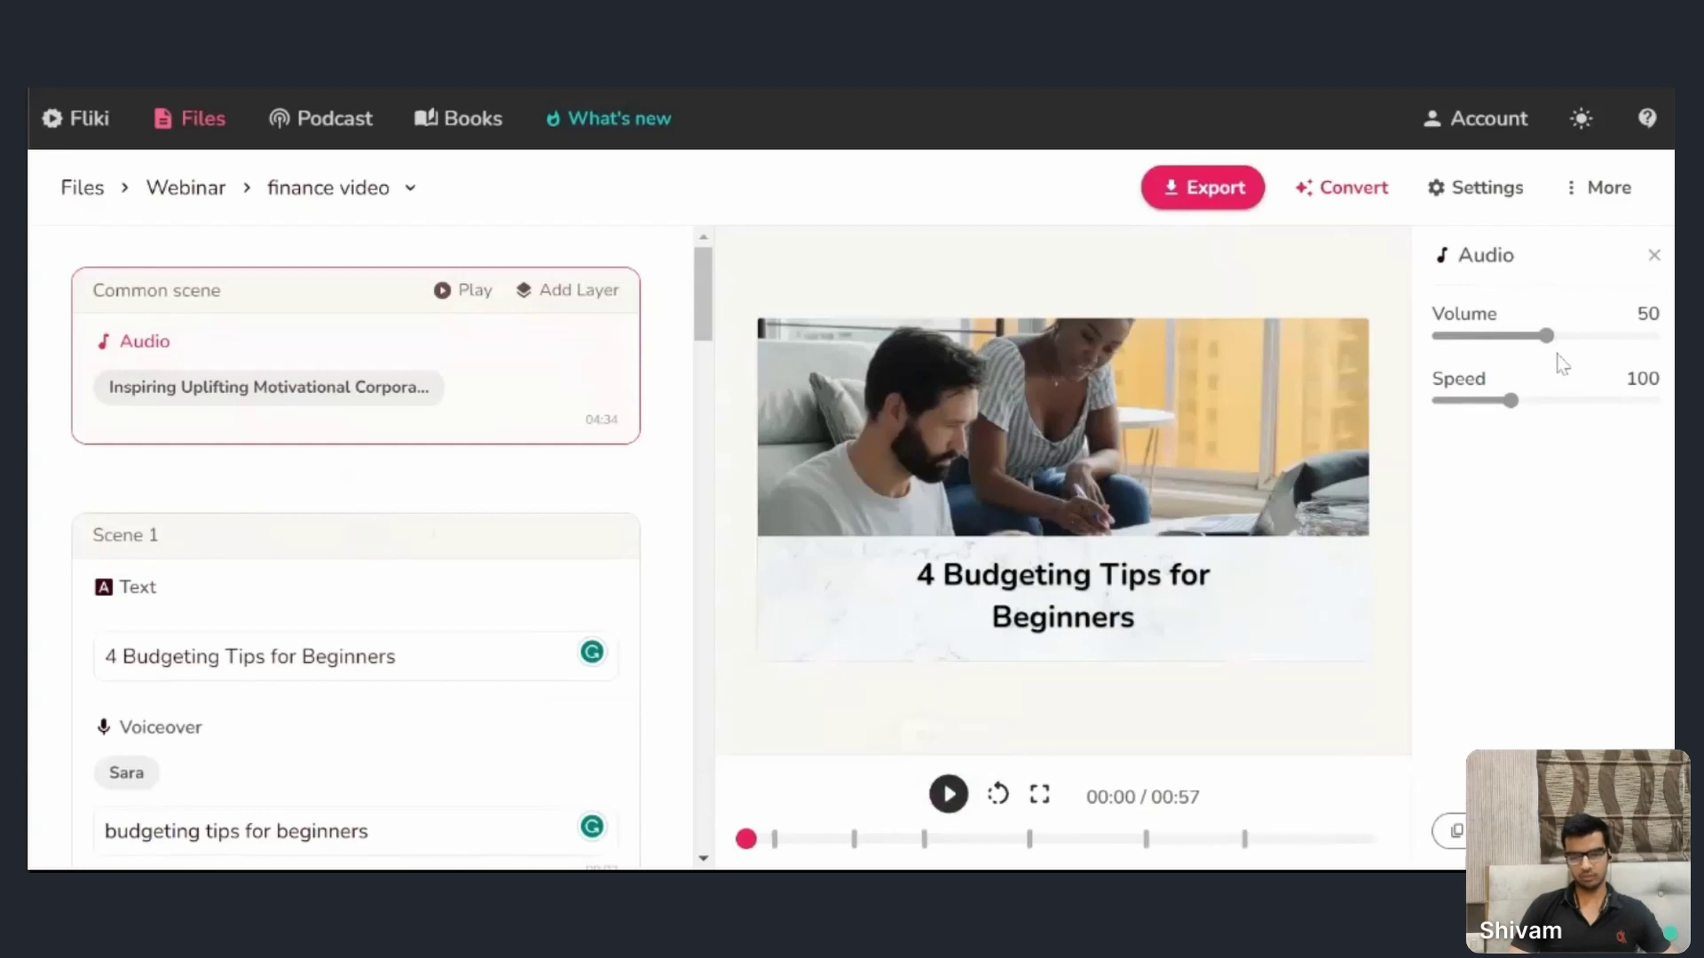
{"action": "left_click_drag", "start_coordinate": [1544, 349], "coordinate": [1472, 350]}
{"action": "left_click", "coordinate": [948, 795]}
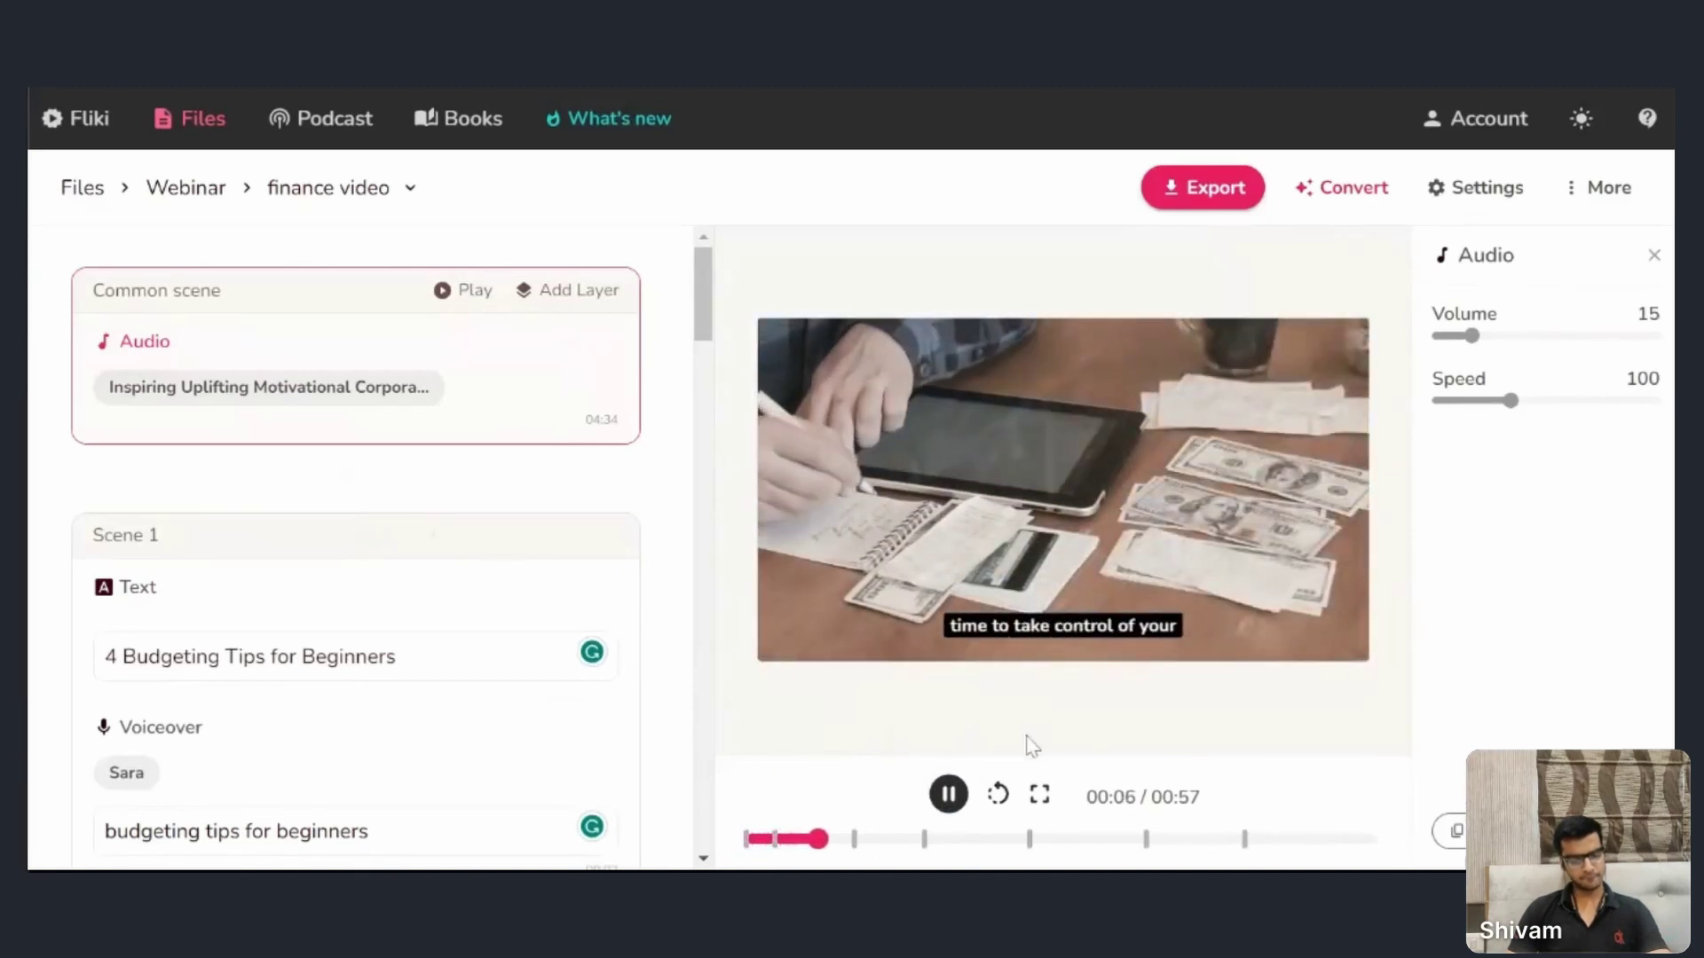
{"action": "left_click", "coordinate": [947, 795]}
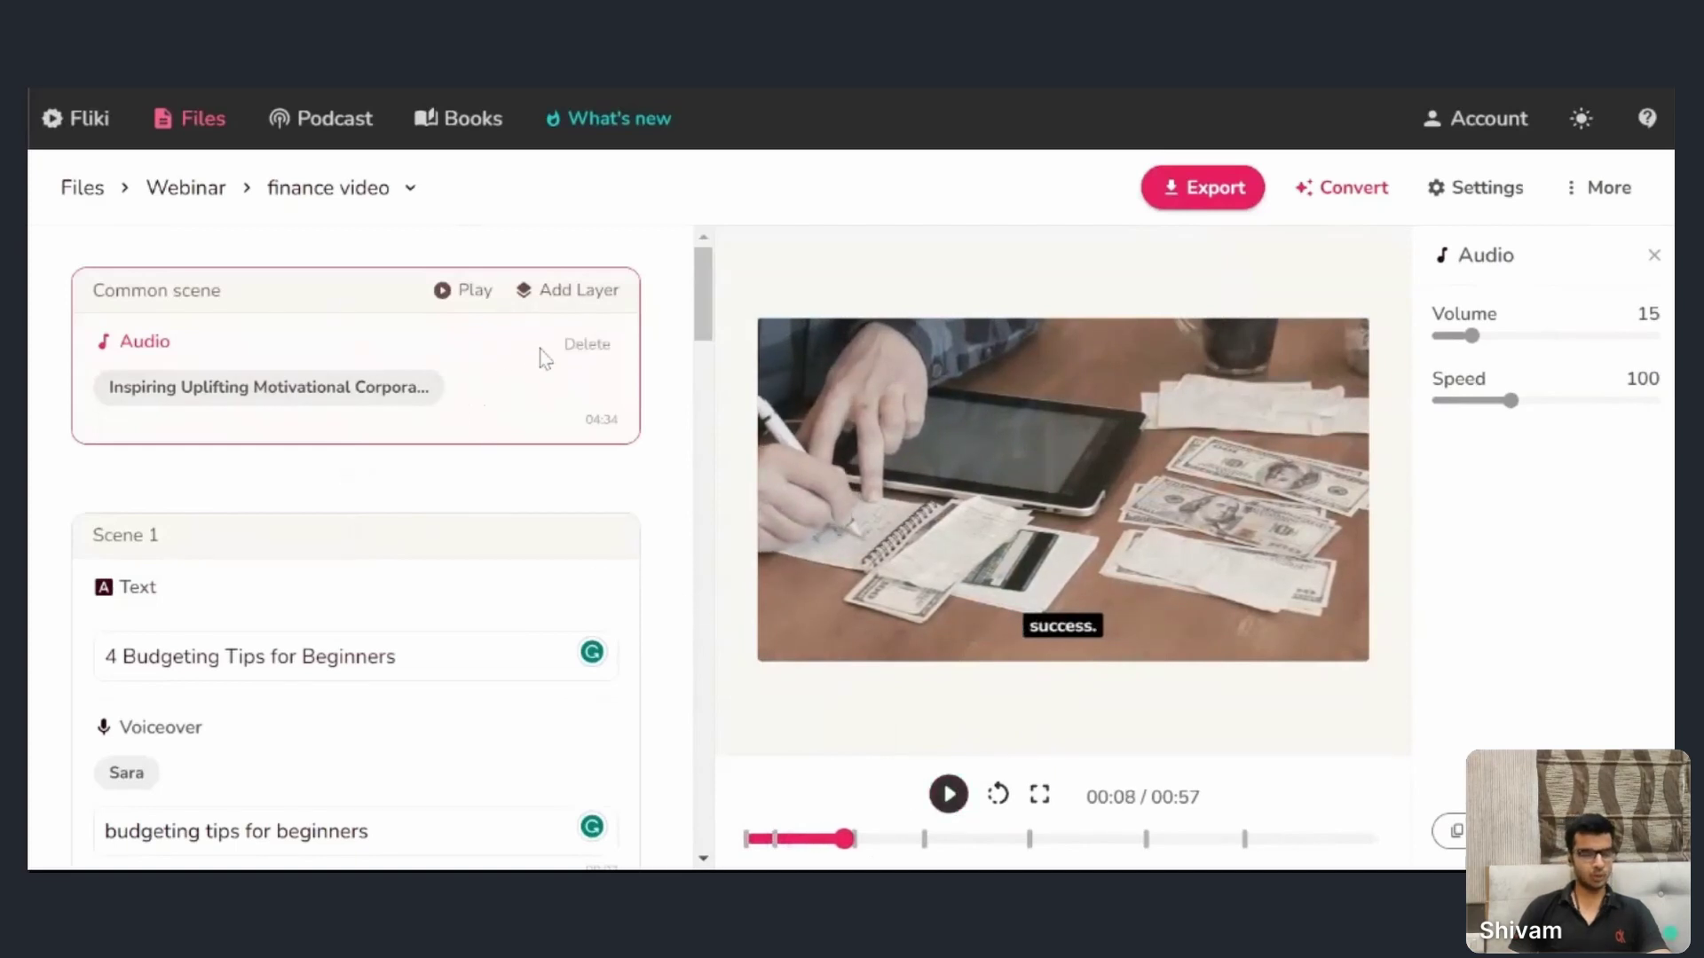
- Add a watermark layer using the recent Fliki logo, with opacity 40 and Small size
{"action": "left_click", "coordinate": [567, 290]}
{"action": "left_click", "coordinate": [586, 450]}
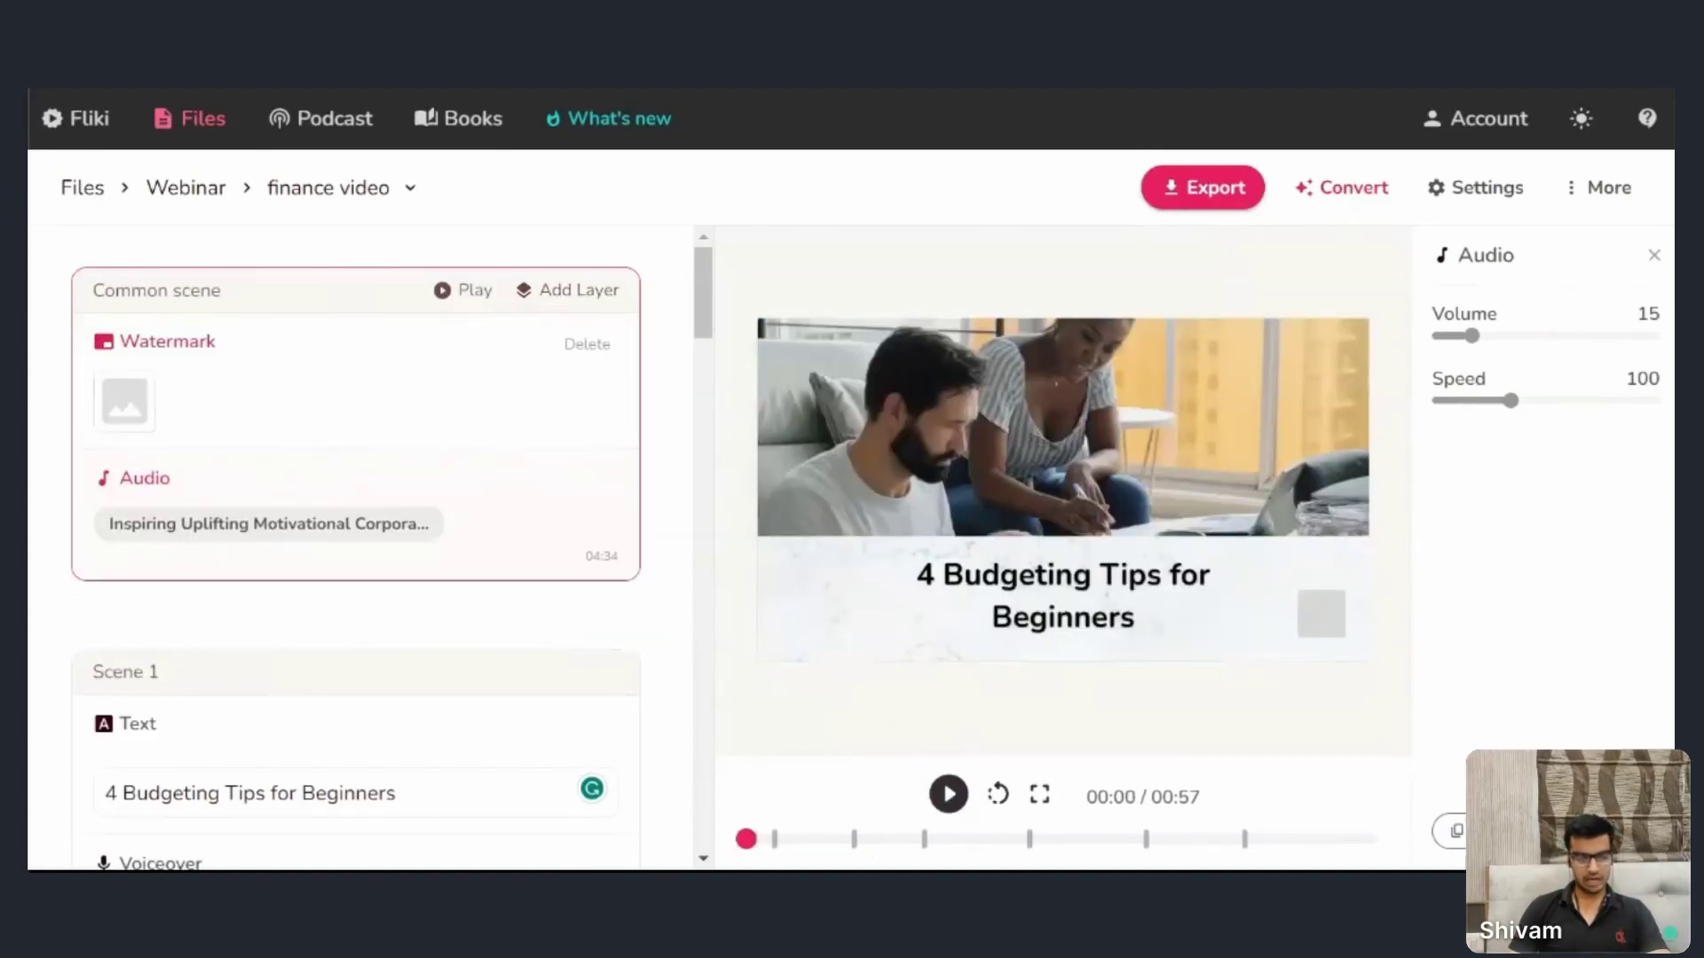
{"action": "left_click", "coordinate": [125, 402]}
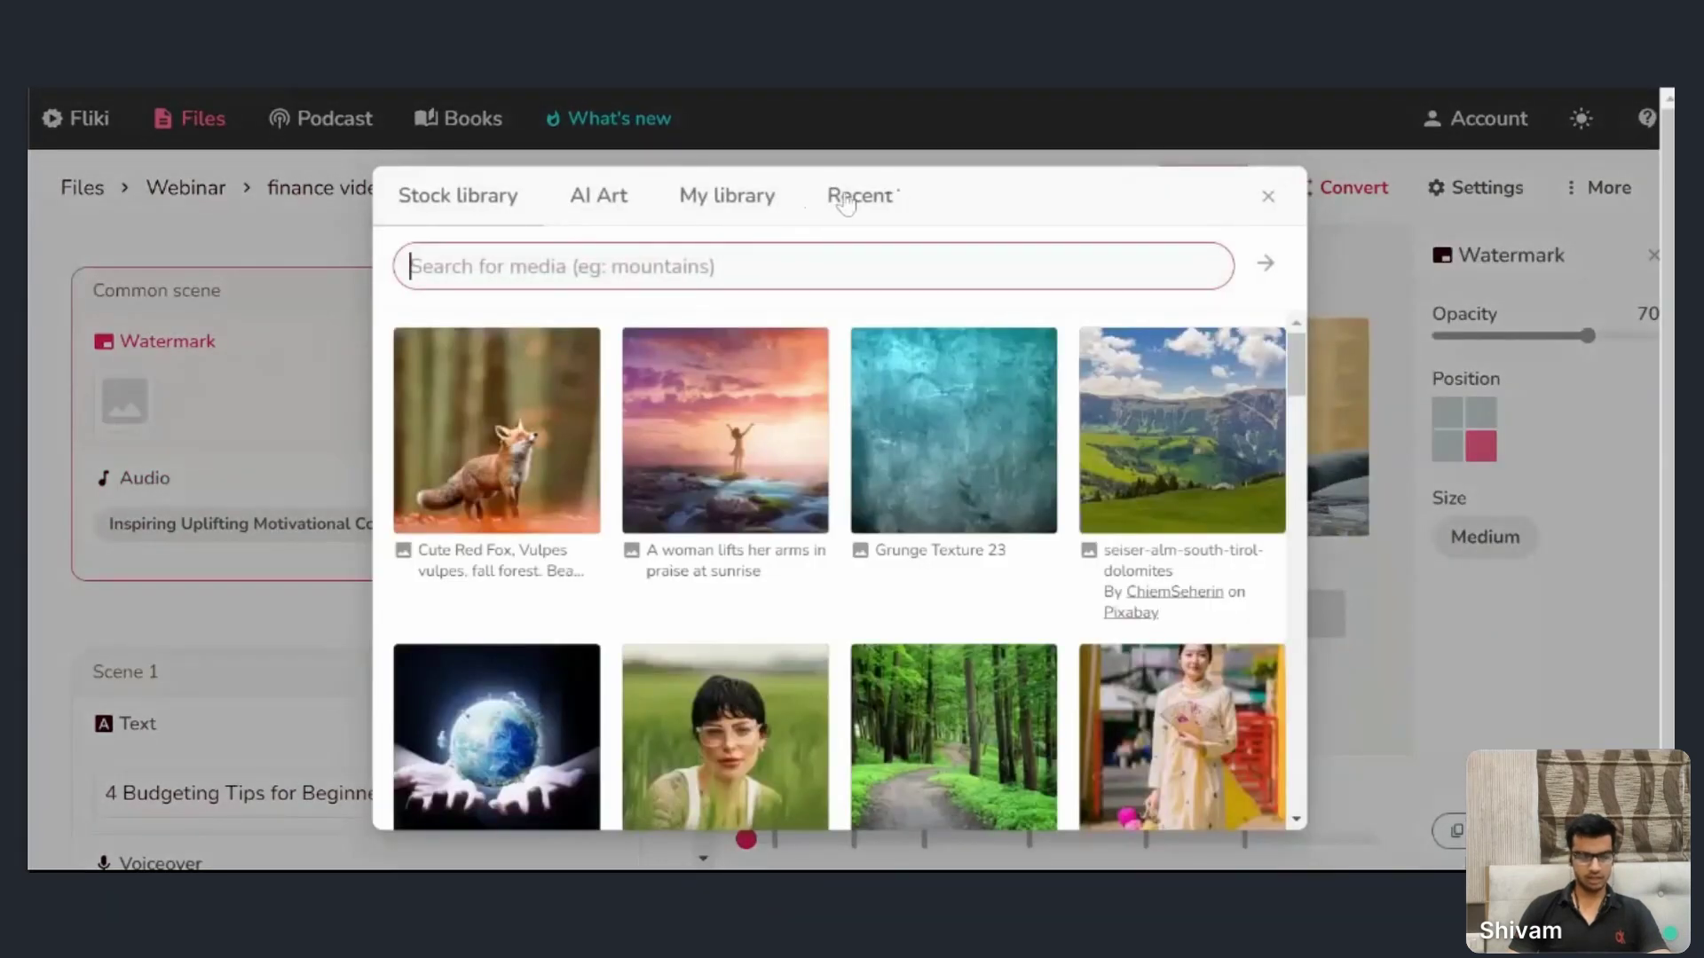
{"action": "left_click", "coordinate": [845, 200]}
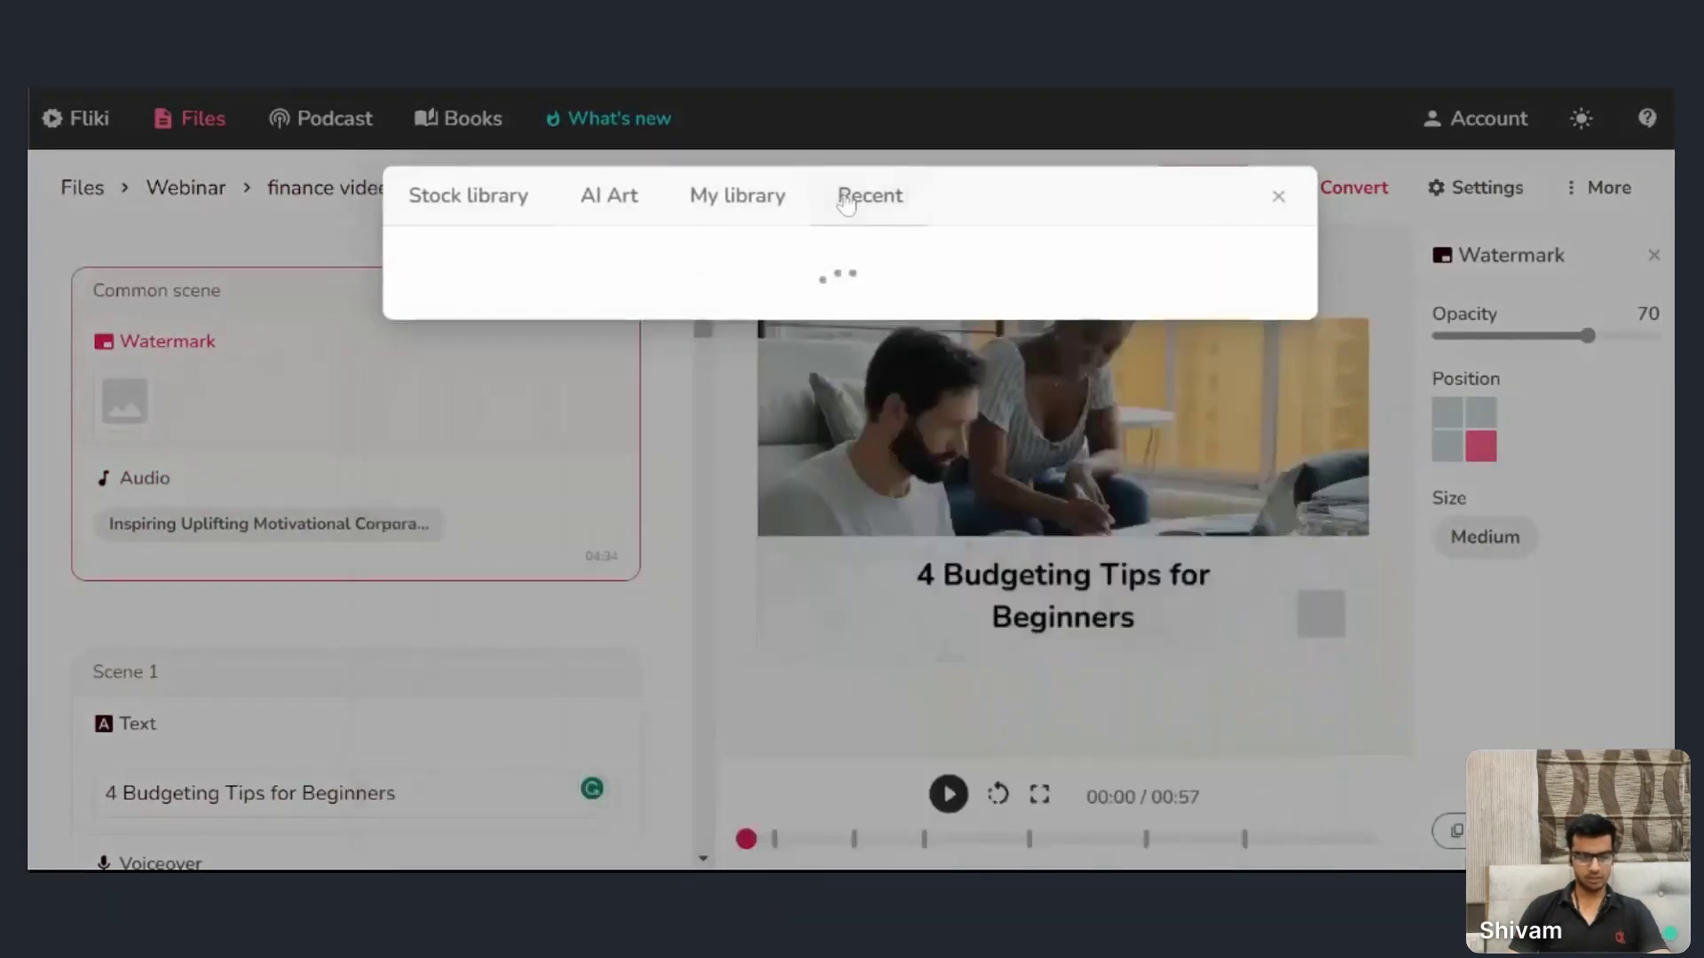
{"action": "left_click", "coordinate": [1012, 364]}
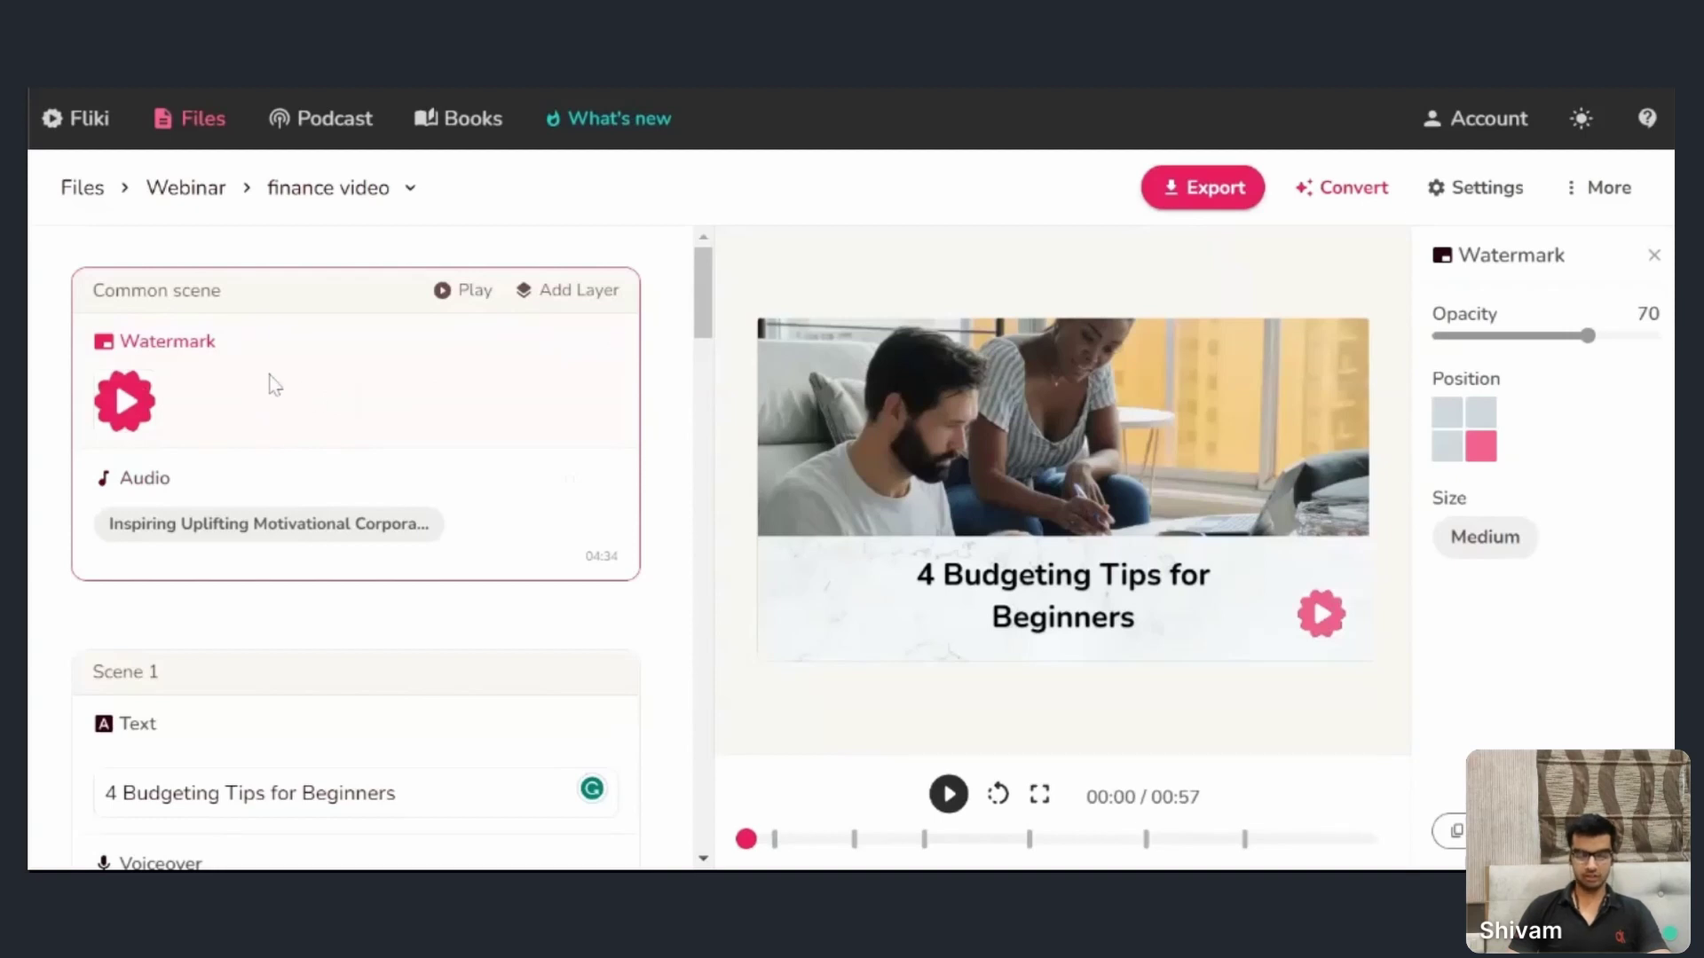
{"action": "left_click", "coordinate": [1525, 336]}
{"action": "left_click", "coordinate": [1485, 537]}
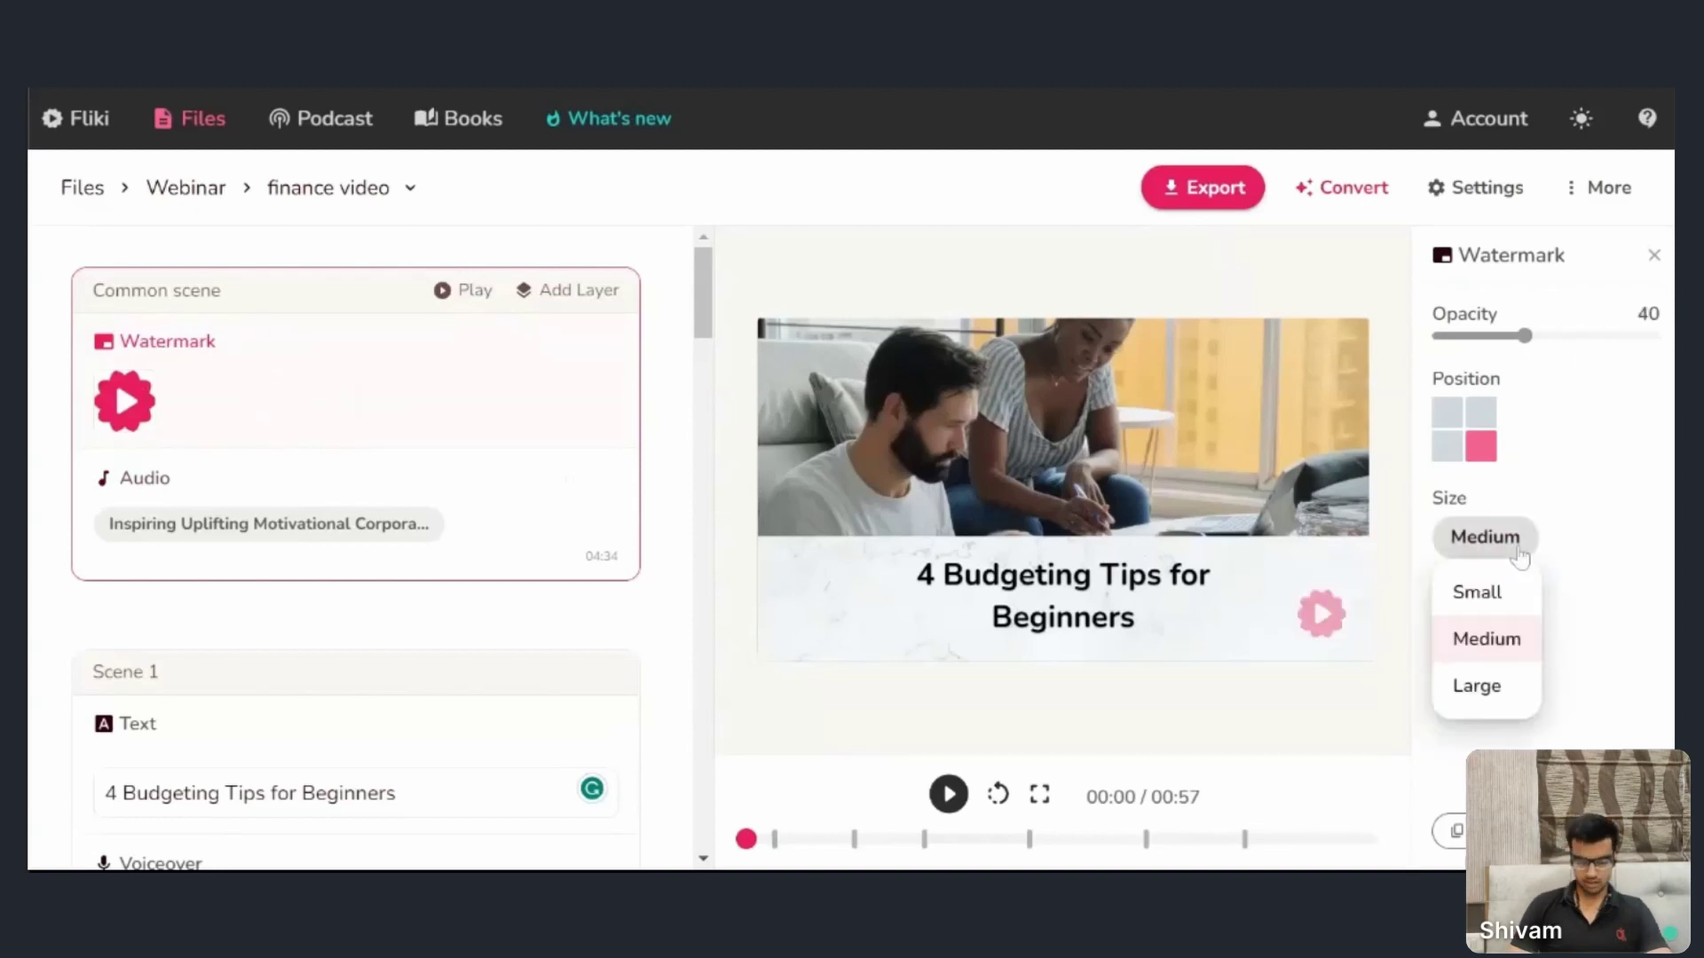
{"action": "left_click", "coordinate": [1479, 592]}
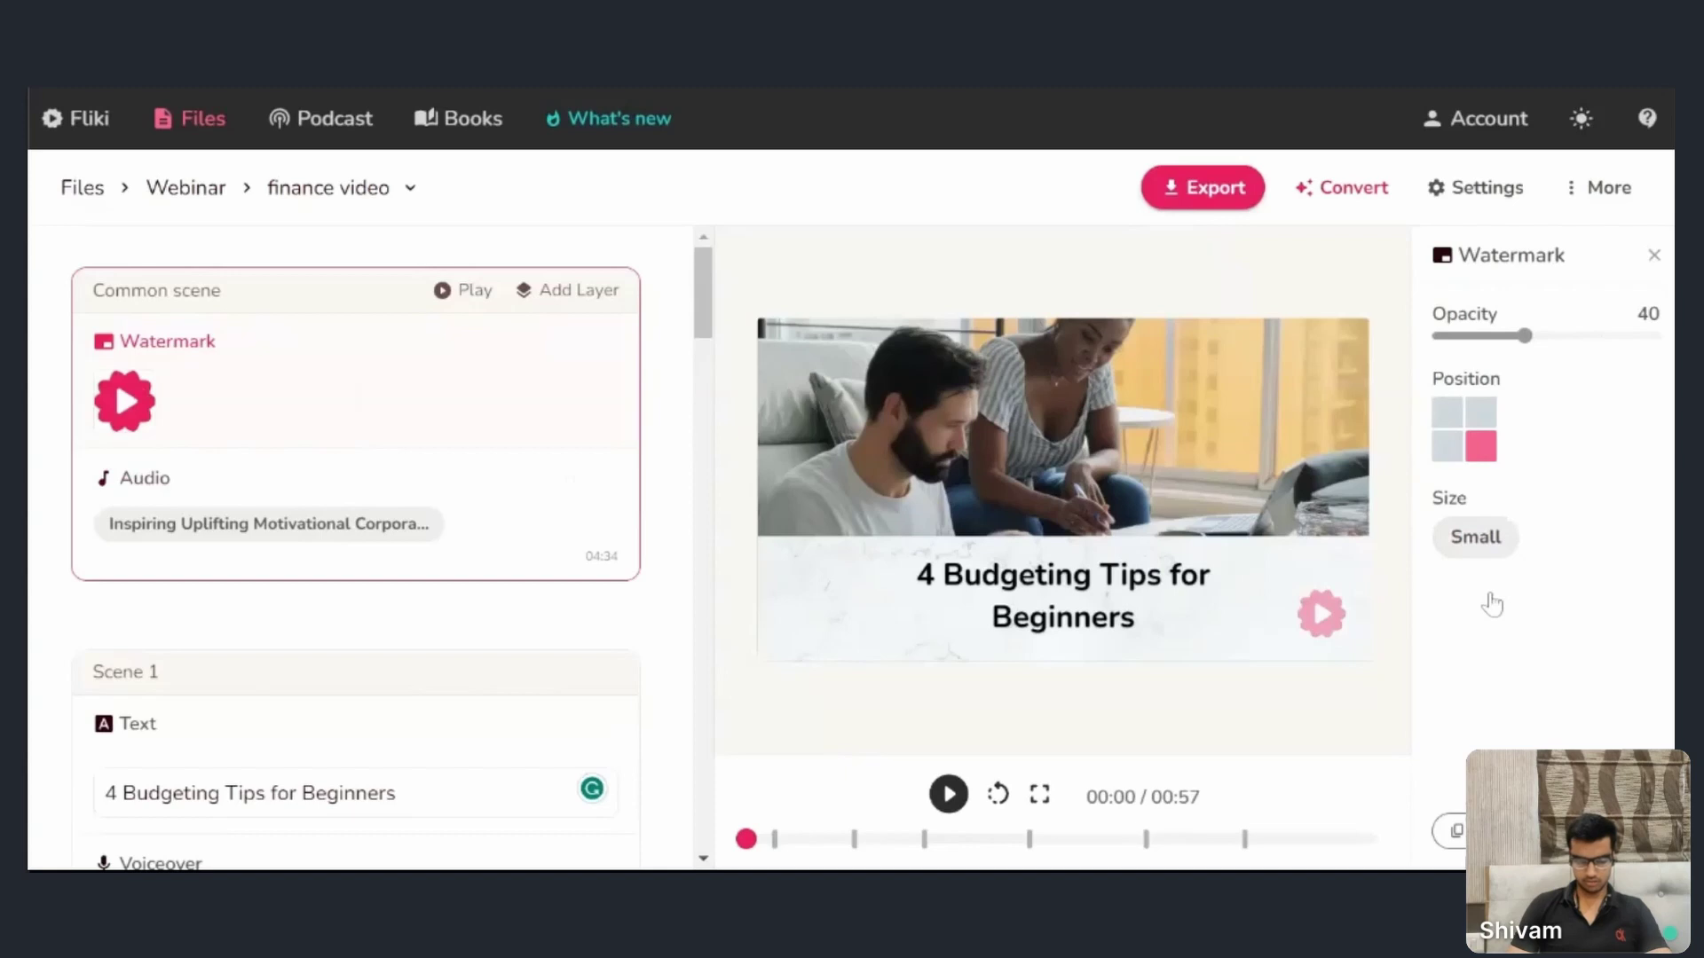
{"action": "left_click", "coordinate": [1035, 489]}
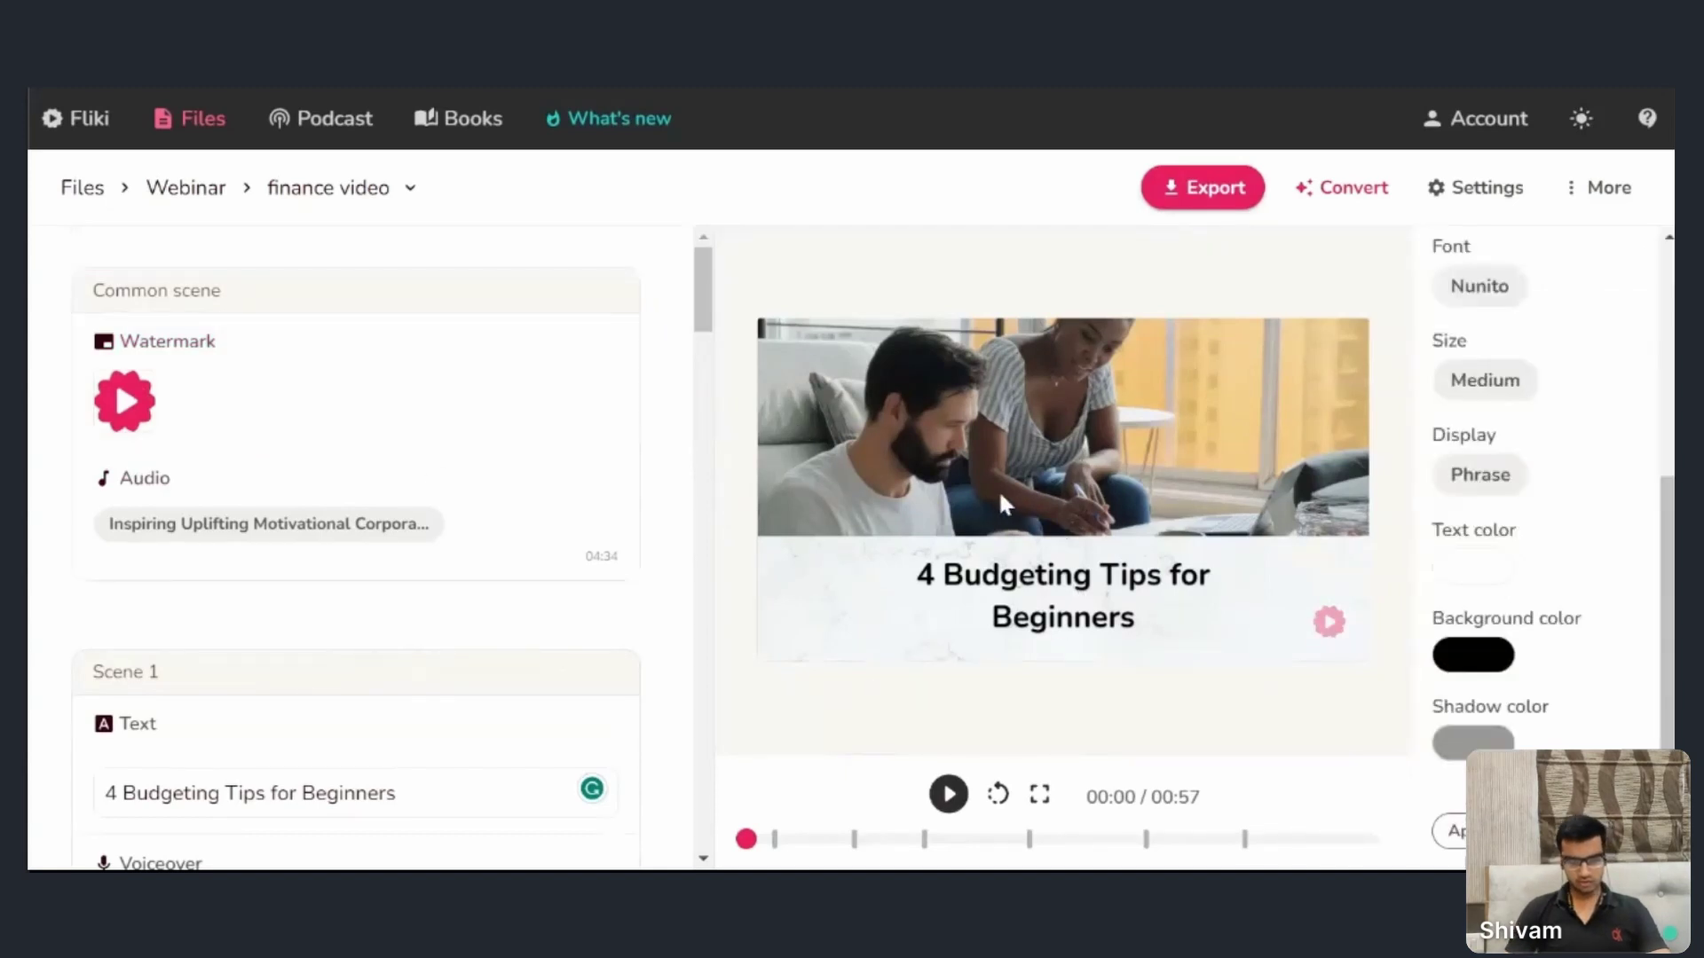
- Start exporting the finance video and dismiss the Processing popup
{"action": "left_click", "coordinate": [1221, 211]}
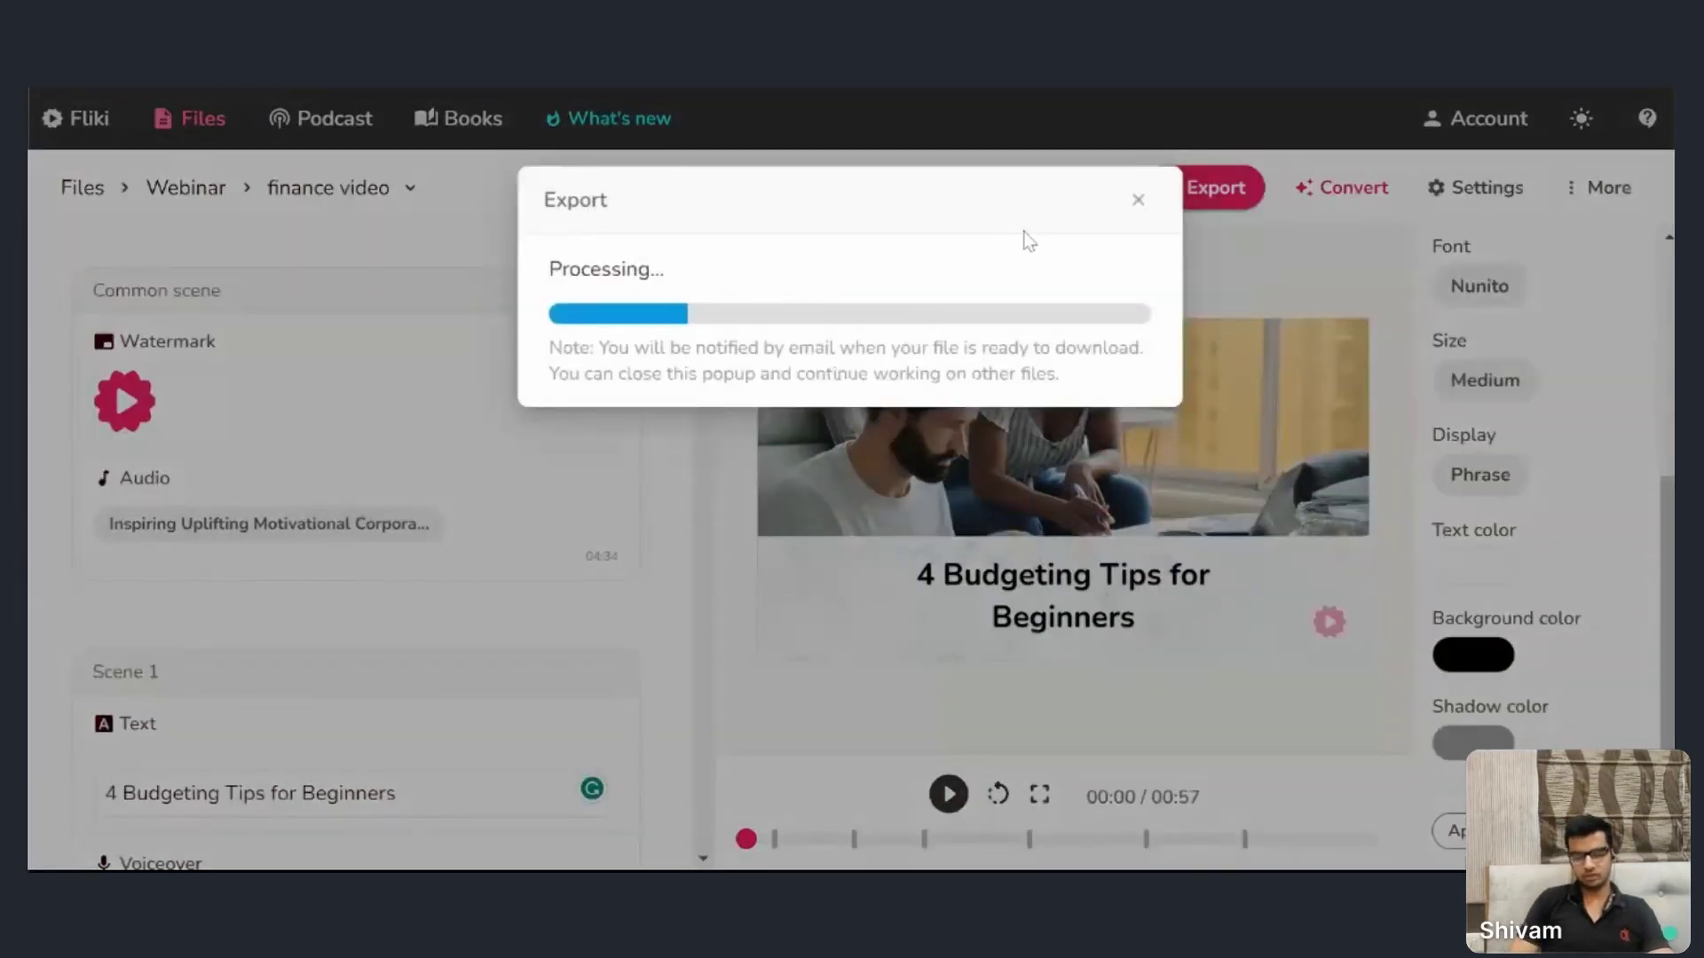
{"action": "left_click", "coordinate": [1136, 201]}
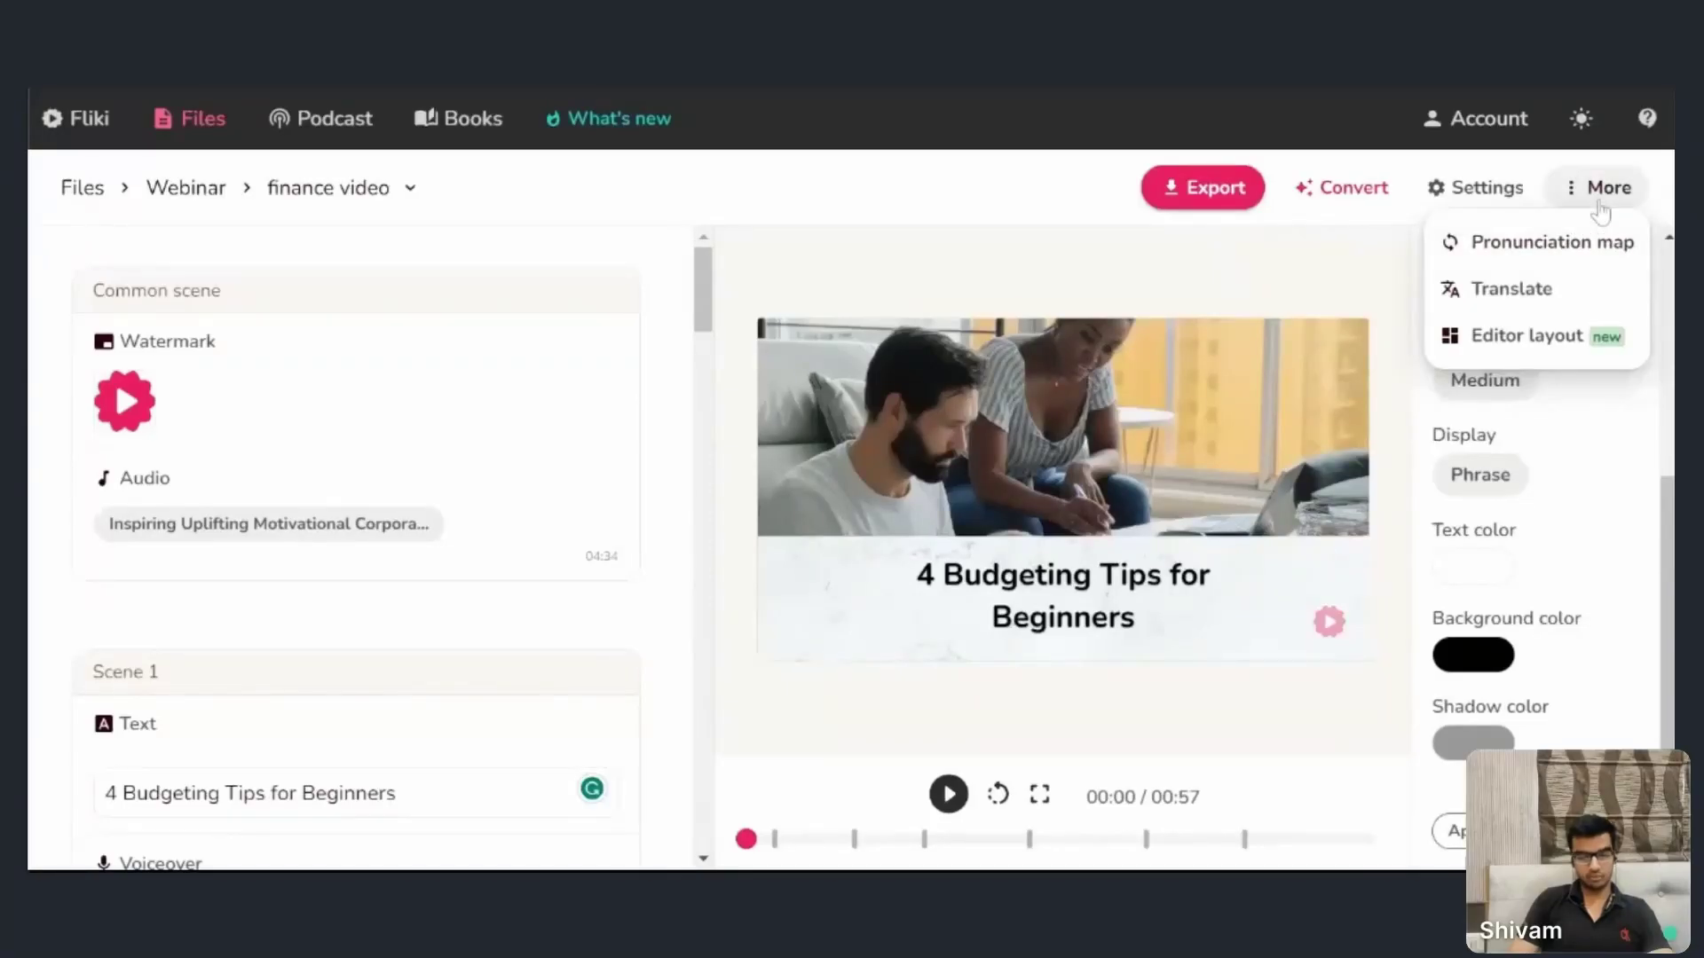
- Translate the video into Spanish using More > Translate
{"action": "left_click", "coordinate": [1530, 288]}
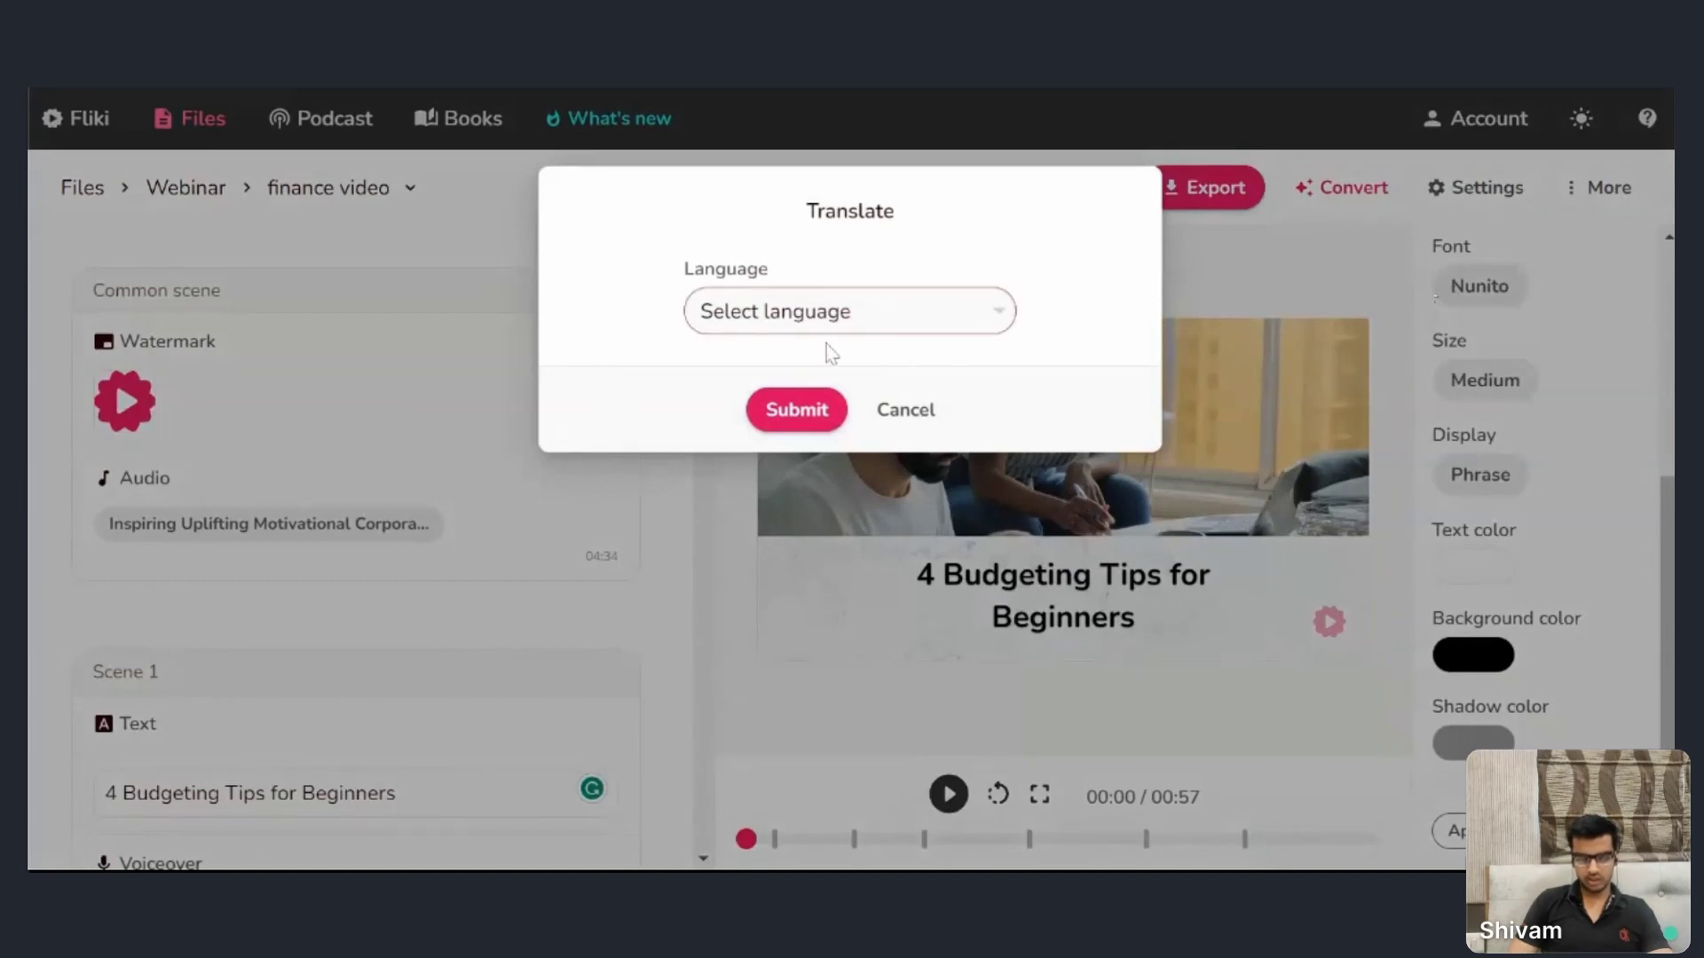
{"action": "left_click", "coordinate": [711, 317]}
{"action": "left_click", "coordinate": [790, 411]}
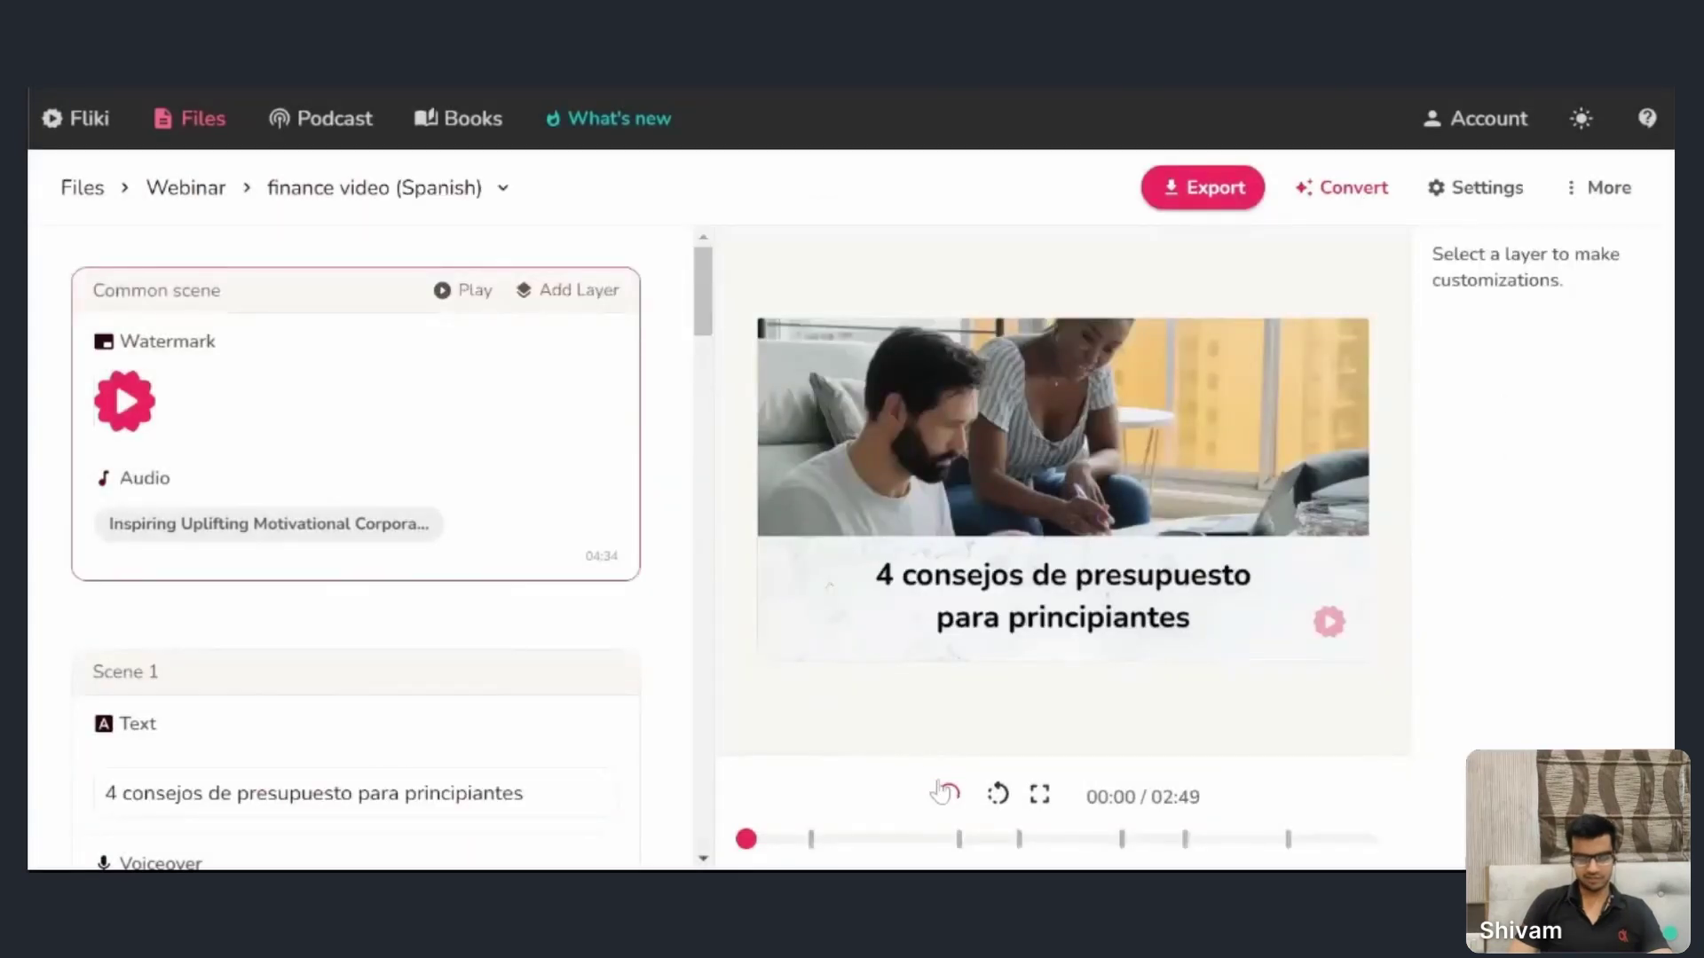
- Play the Spanish preview, then rewind to the opening title scene
{"action": "left_click", "coordinate": [943, 793]}
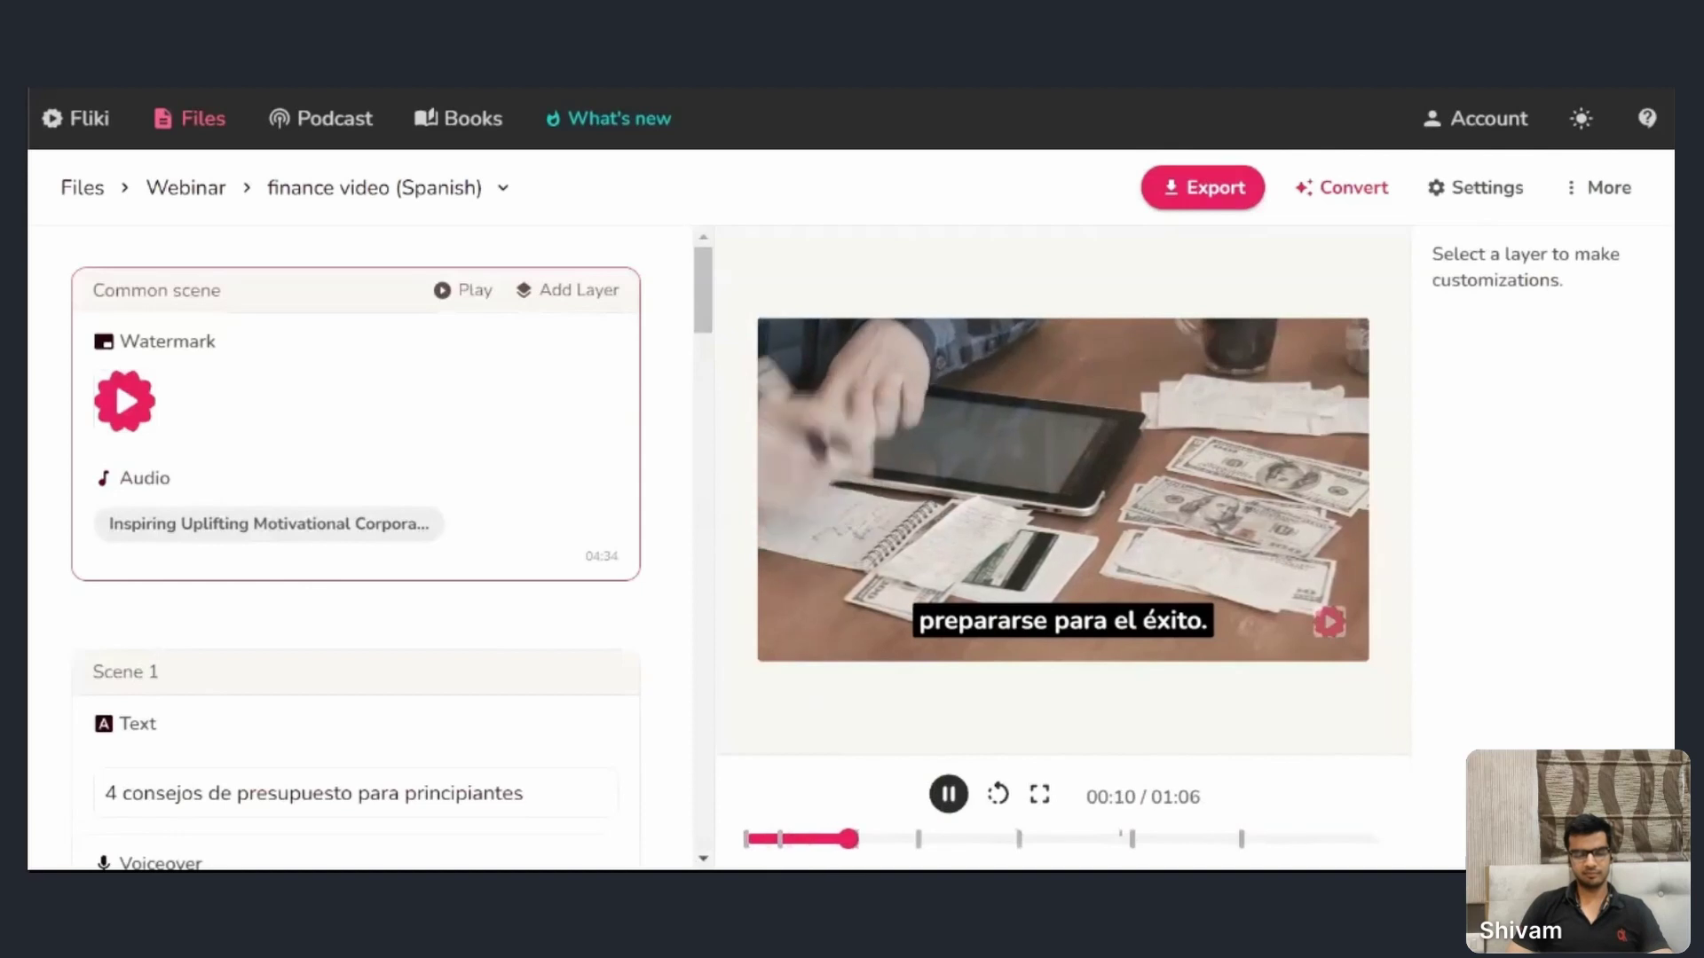
{"action": "left_click", "coordinate": [951, 798]}
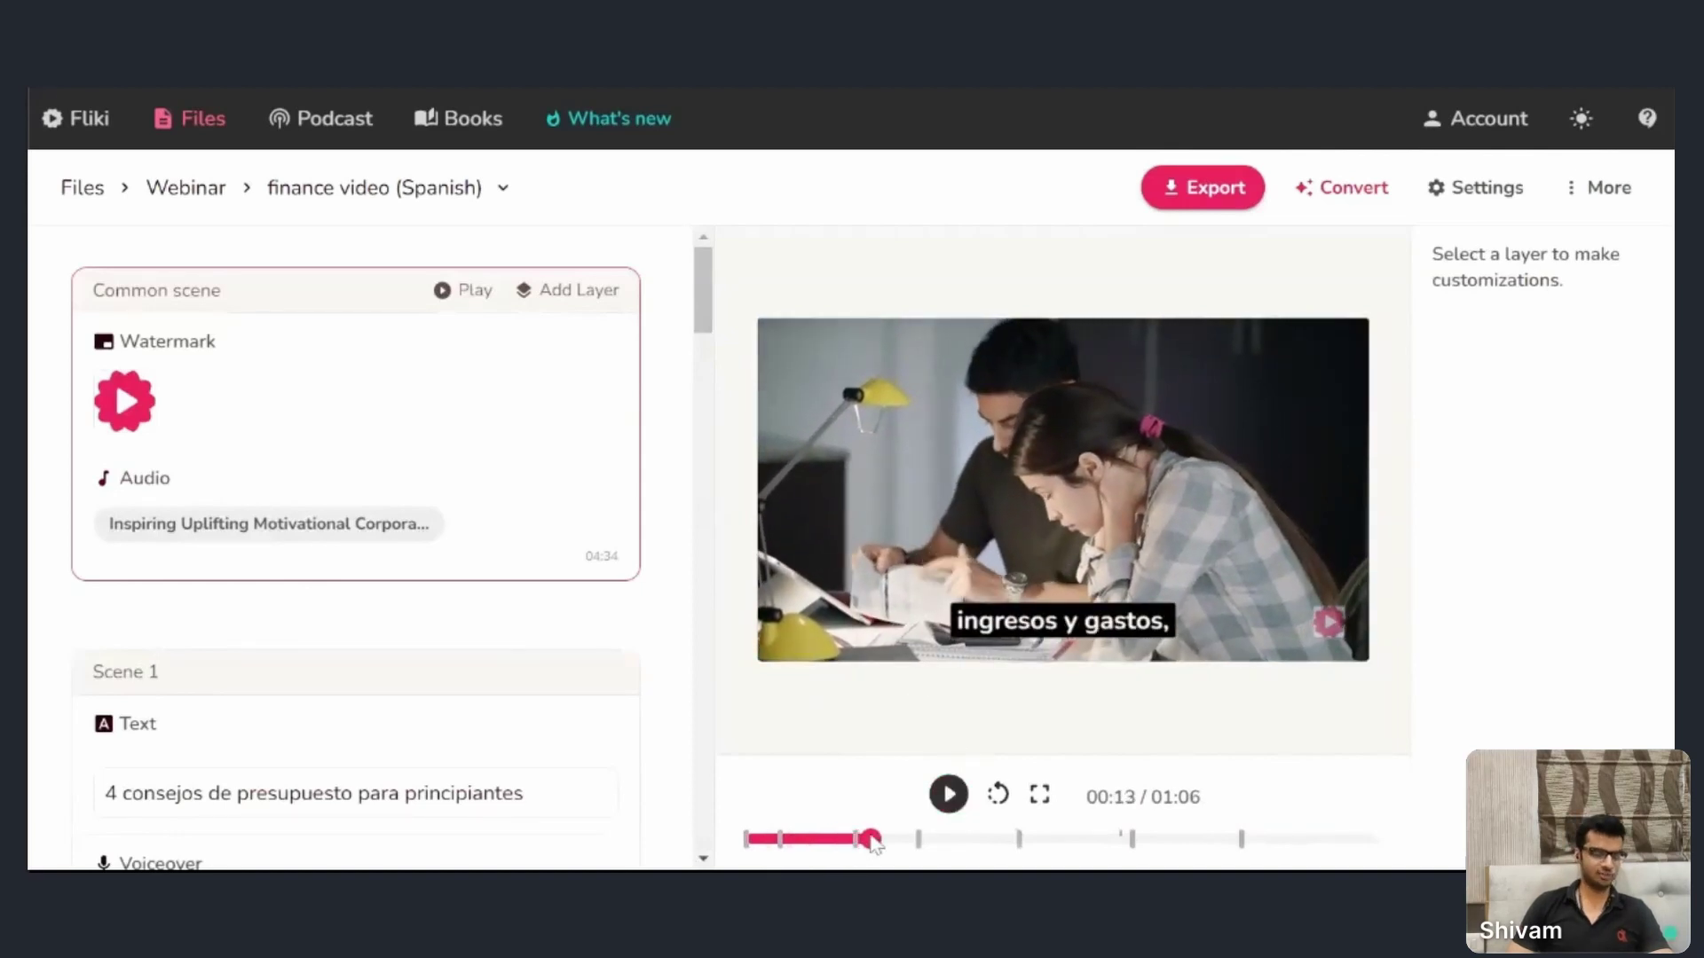
{"action": "left_click_drag", "start_coordinate": [872, 840], "coordinate": [735, 839]}
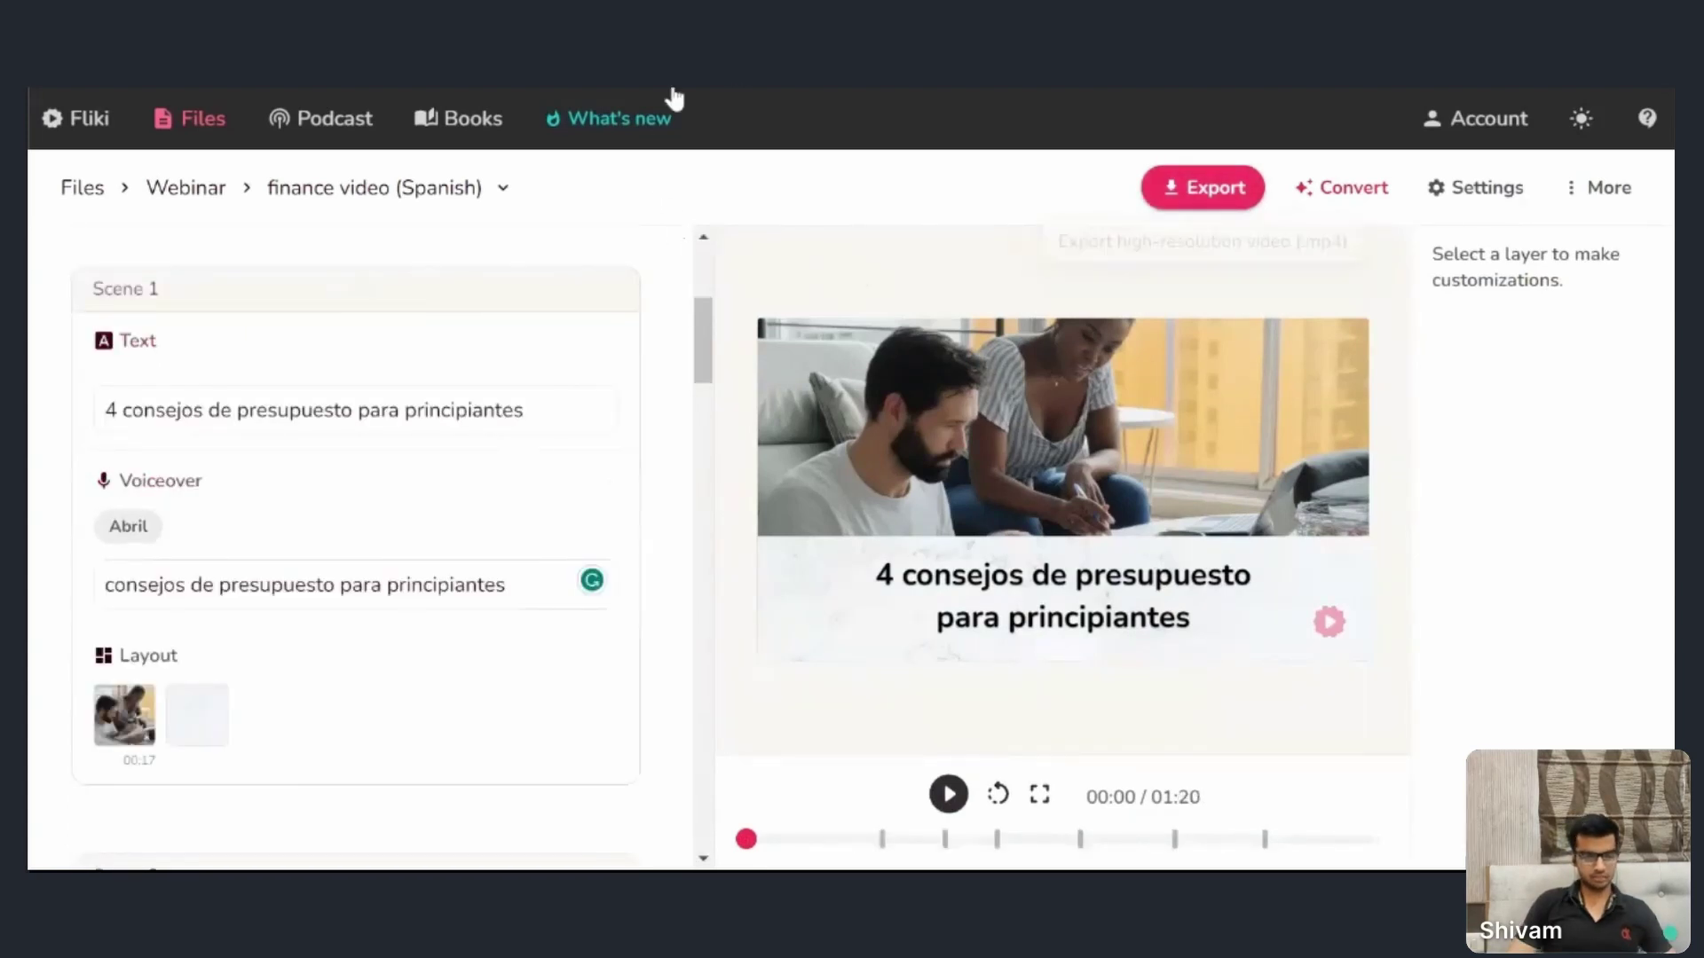
- Go back to the English finance video and play its completed 0:57 export
{"action": "left_click", "coordinate": [174, 191]}
{"action": "left_click", "coordinate": [1211, 188]}
{"action": "left_click", "coordinate": [582, 528]}
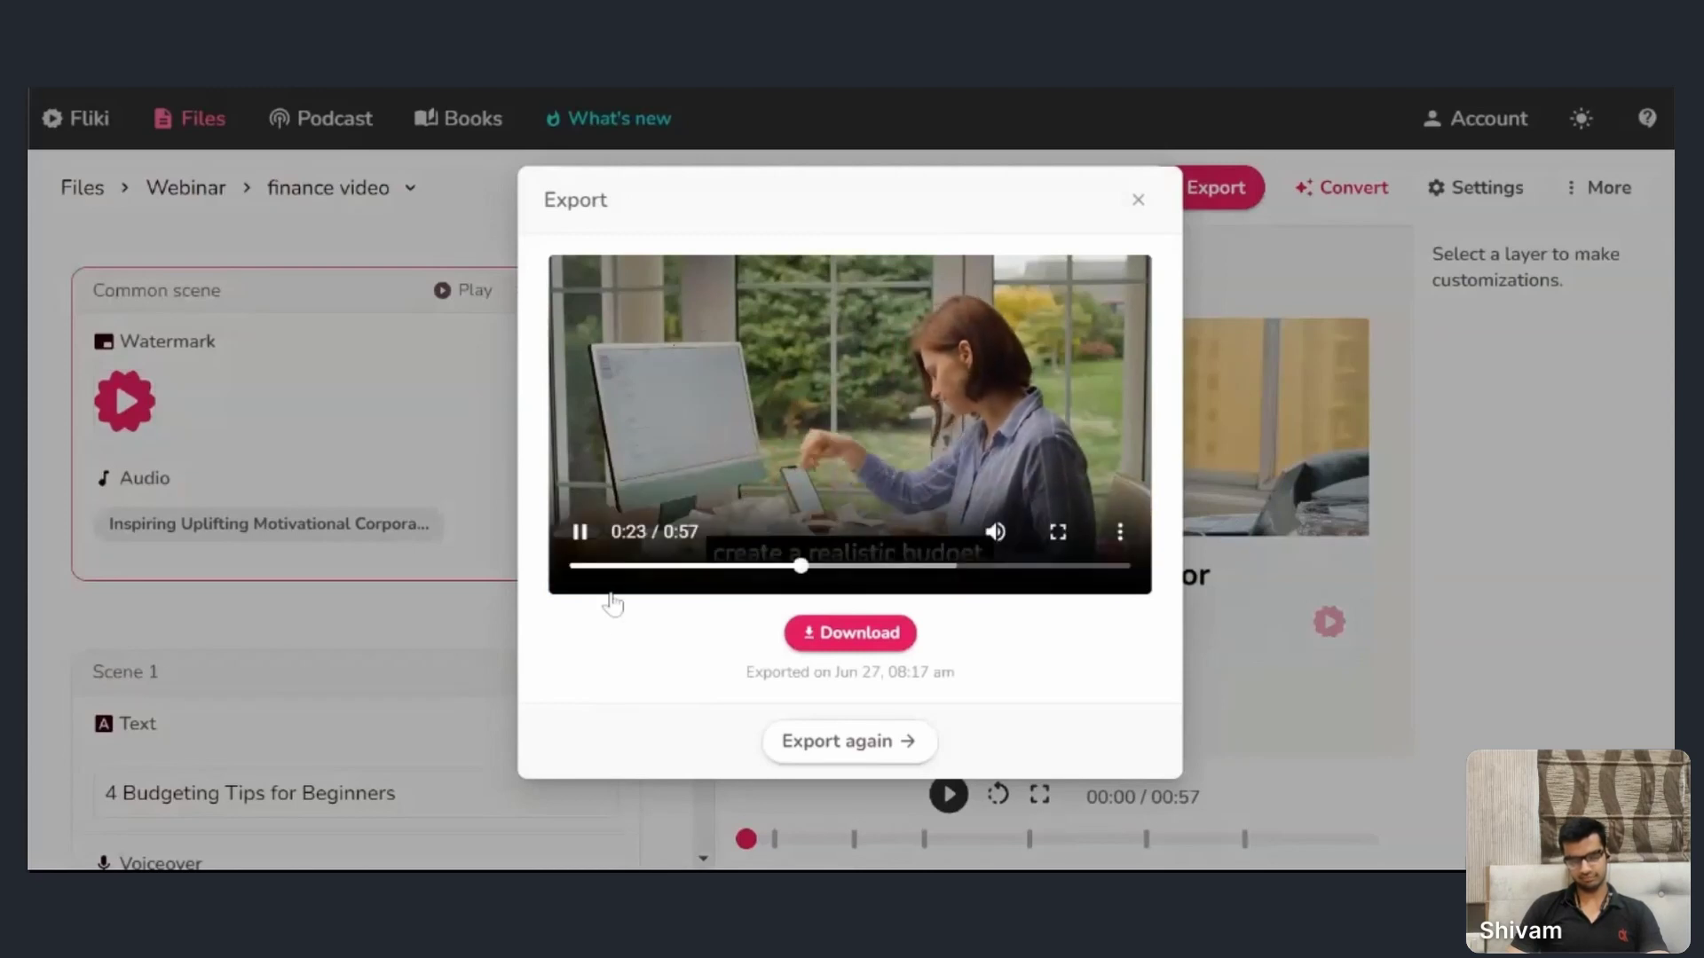
{"action": "left_click", "coordinate": [581, 535]}
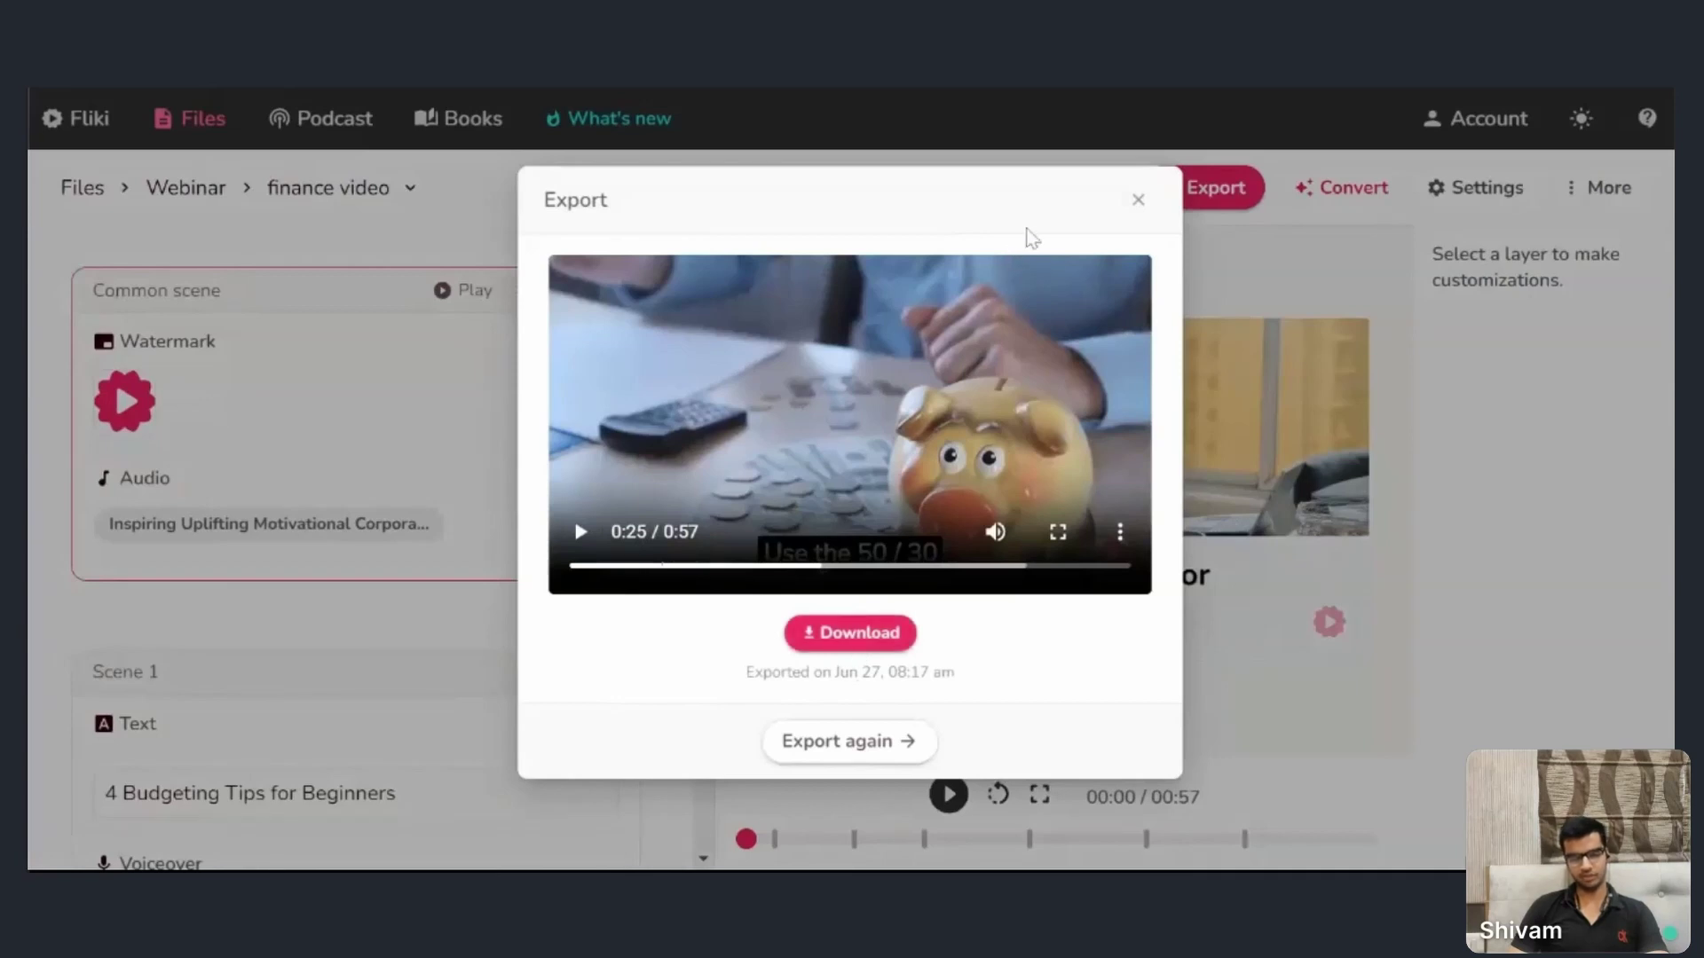
- Close the Export dialog and change the video Size to Portrait in Settings
{"action": "left_click", "coordinate": [1138, 201]}
{"action": "left_click", "coordinate": [1488, 189]}
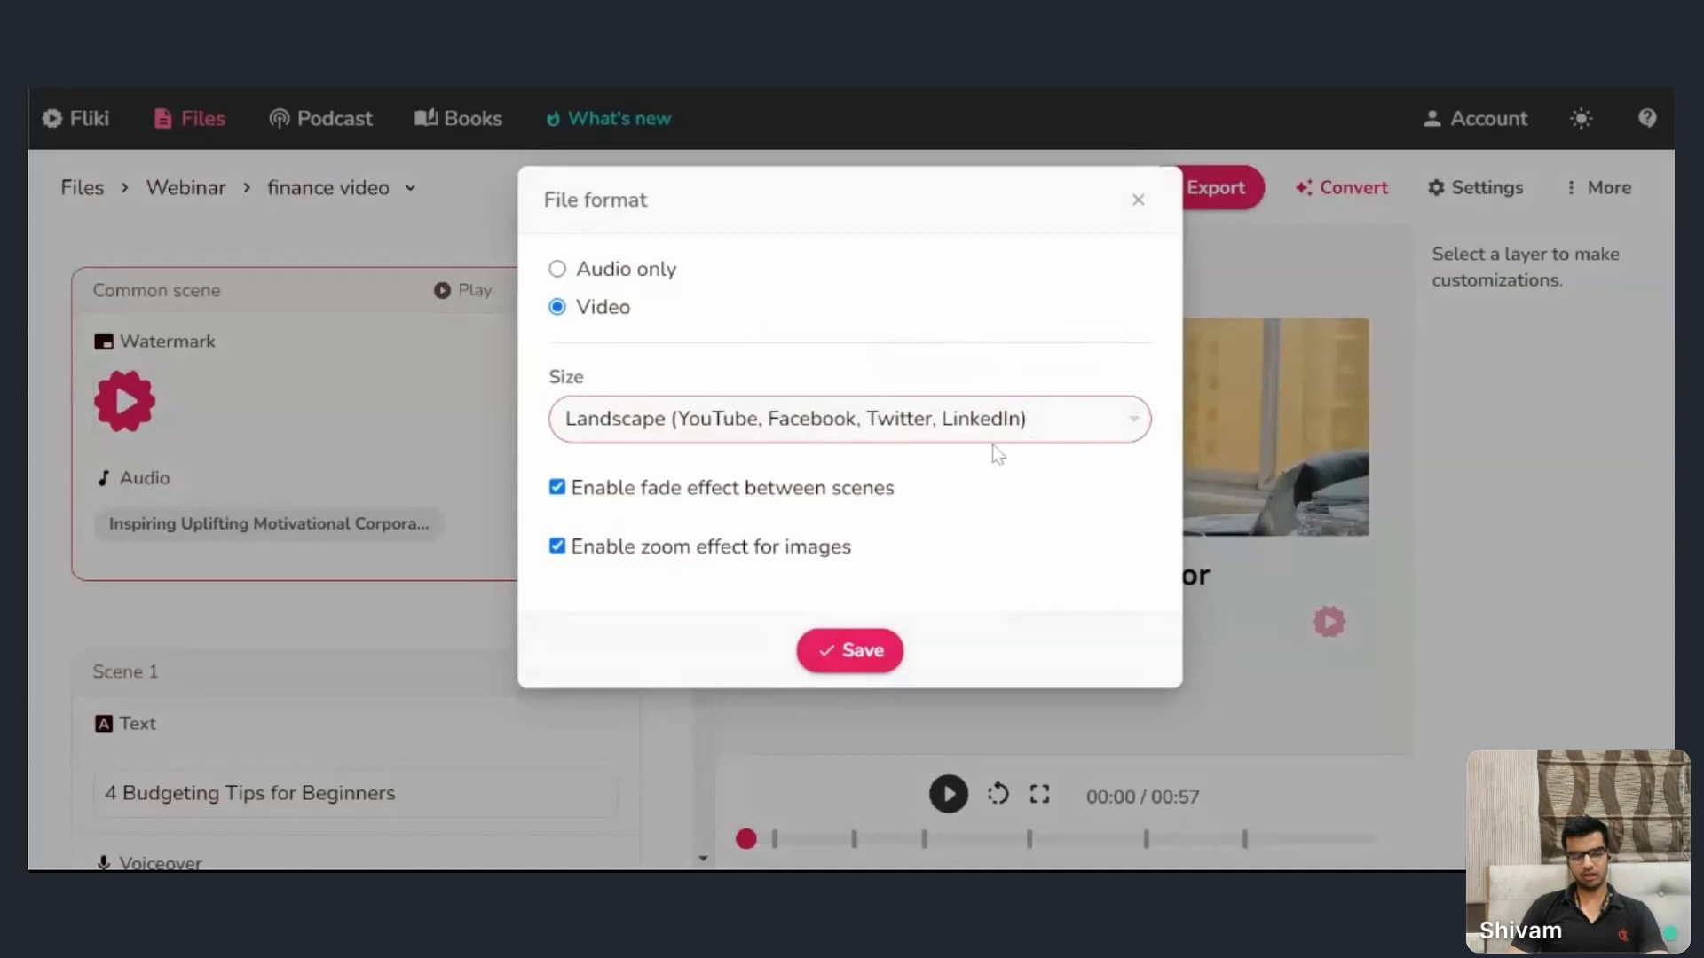
{"action": "left_click", "coordinate": [985, 474]}
{"action": "left_click", "coordinate": [823, 647]}
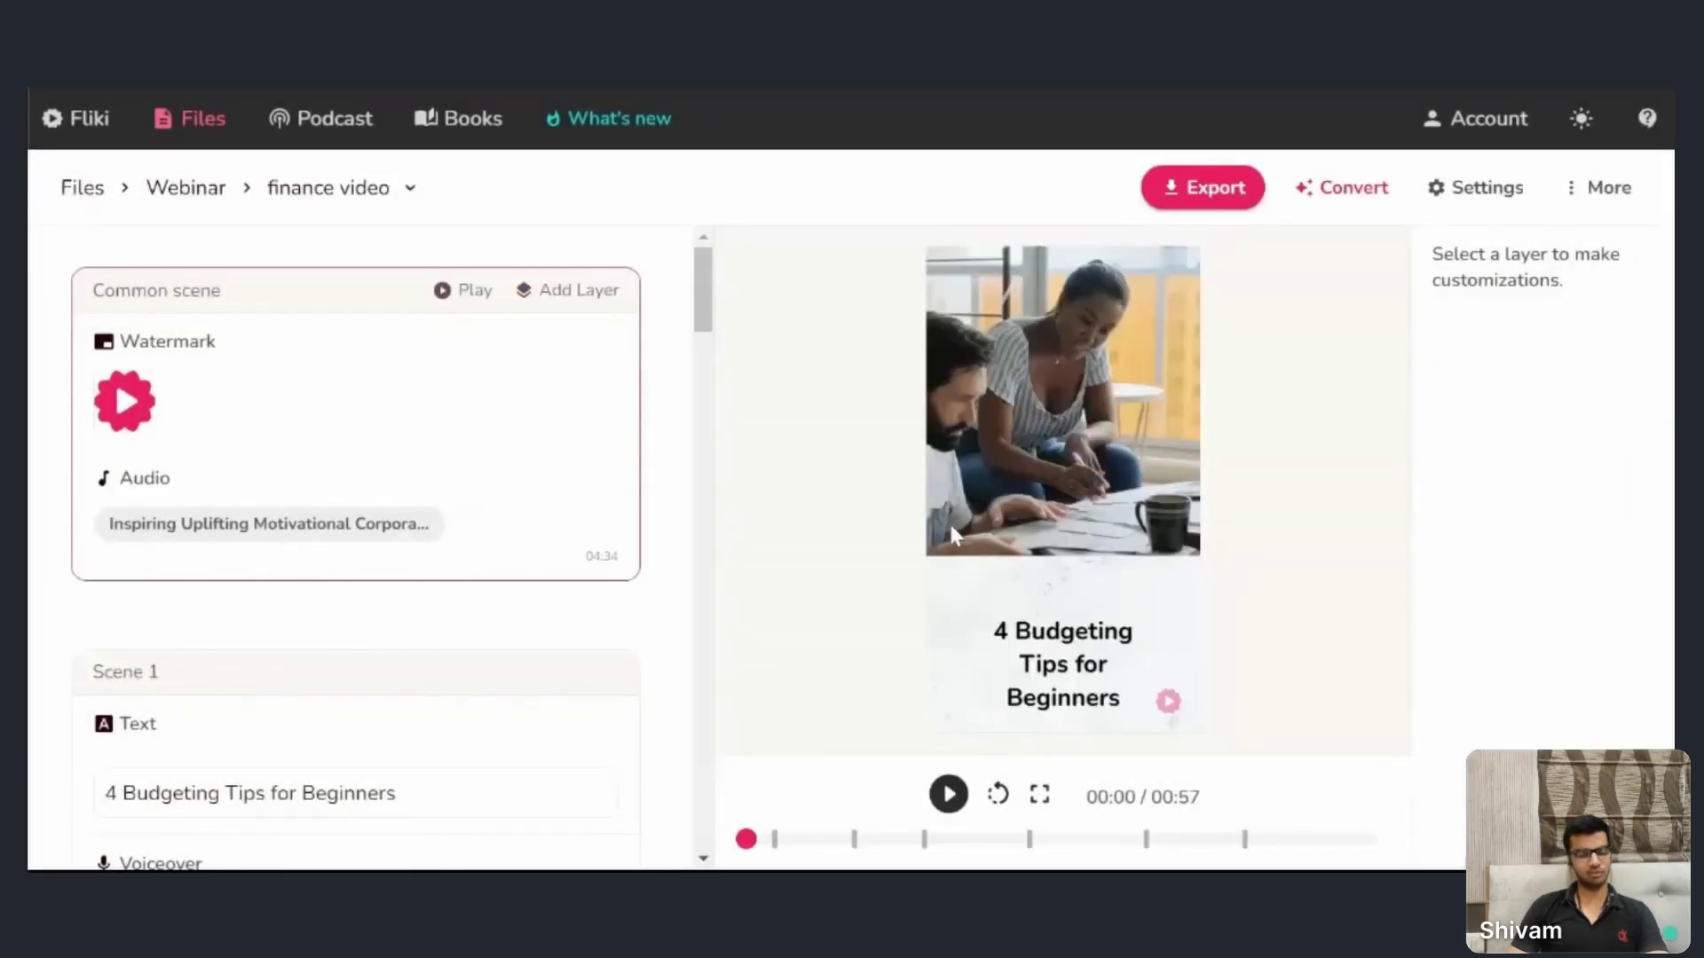